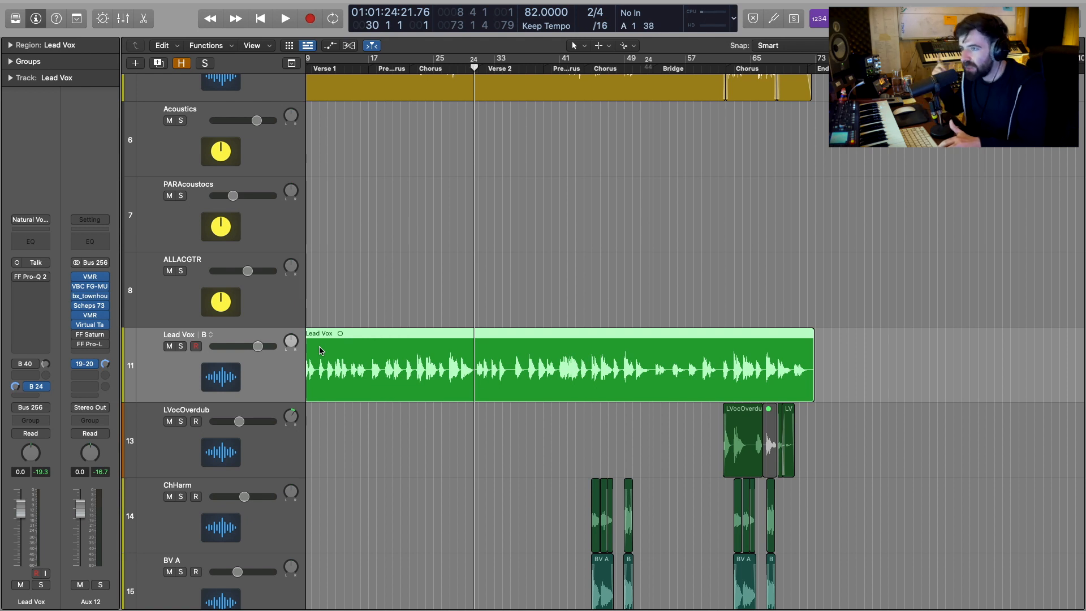
Play the song from the start of Verse 2 and raise the Lead Vox fader to 0.2 dB
scroll(319, 347, down, 2)
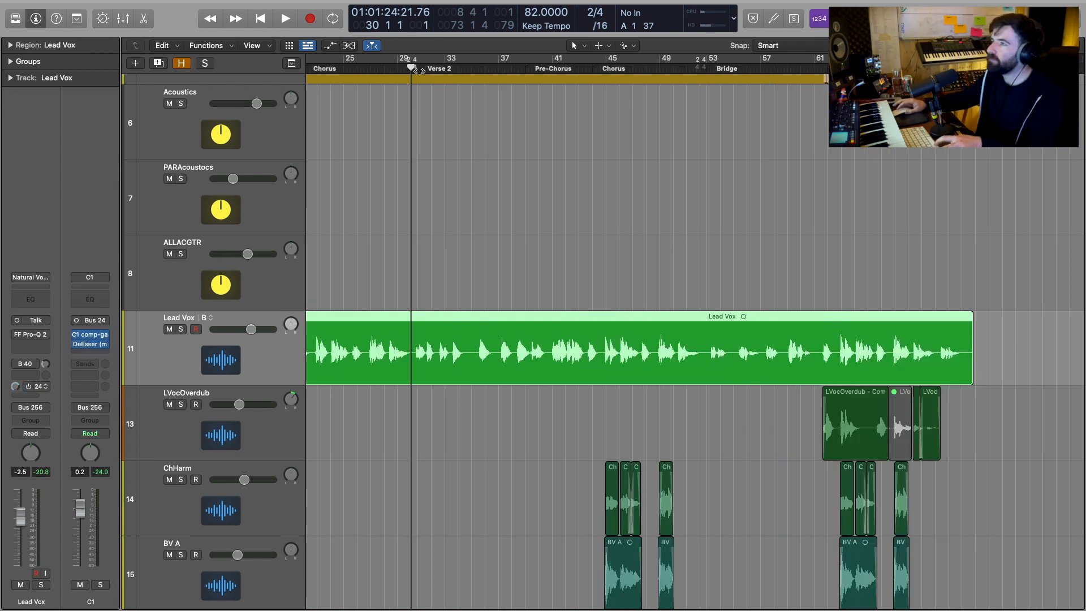
key(space)
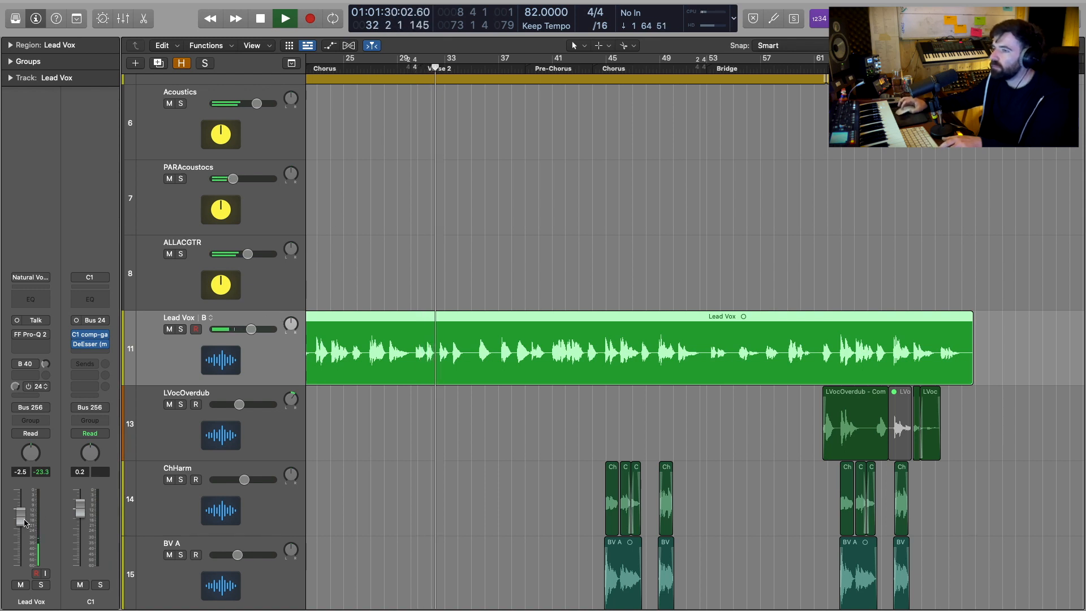
drag(25, 521, 26, 504)
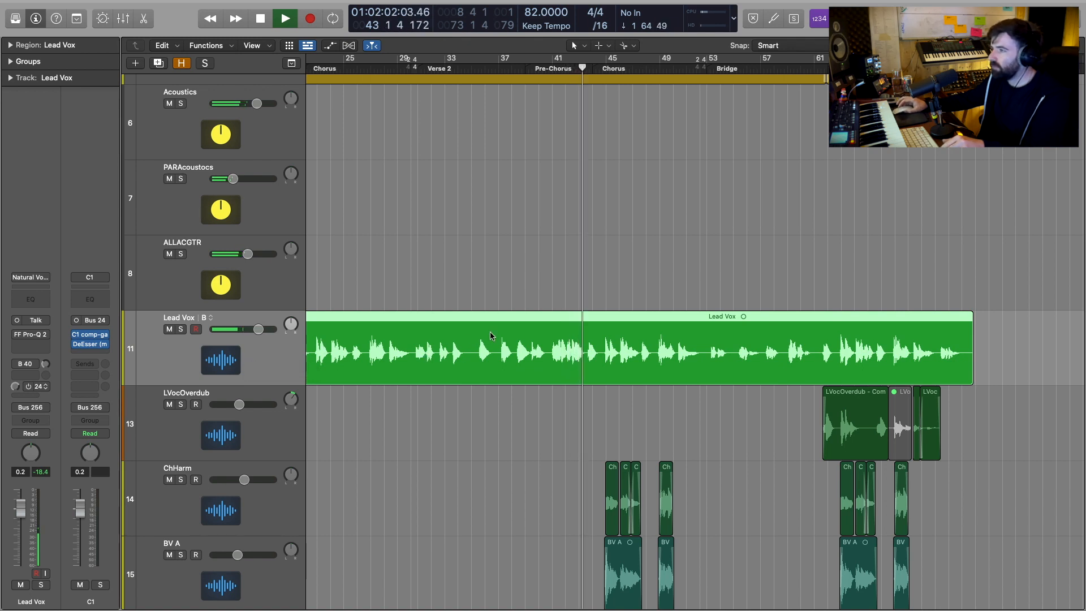
key(space)
Solo Lead Vox, play it from the start of Verse 2 and set its fader to 0.7 dB
click(413, 68)
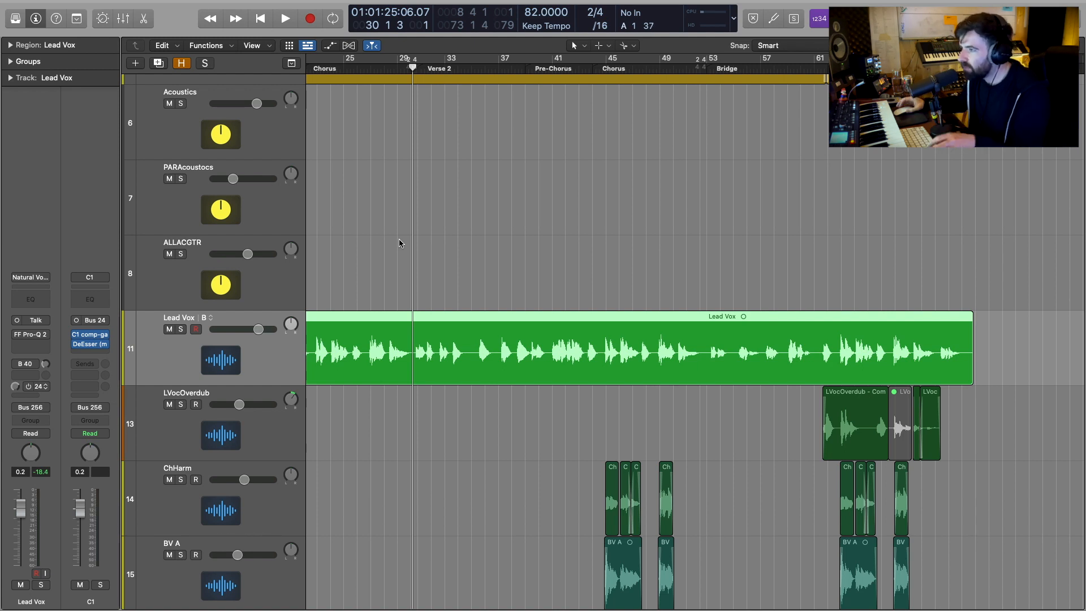
key(s)
key(space)
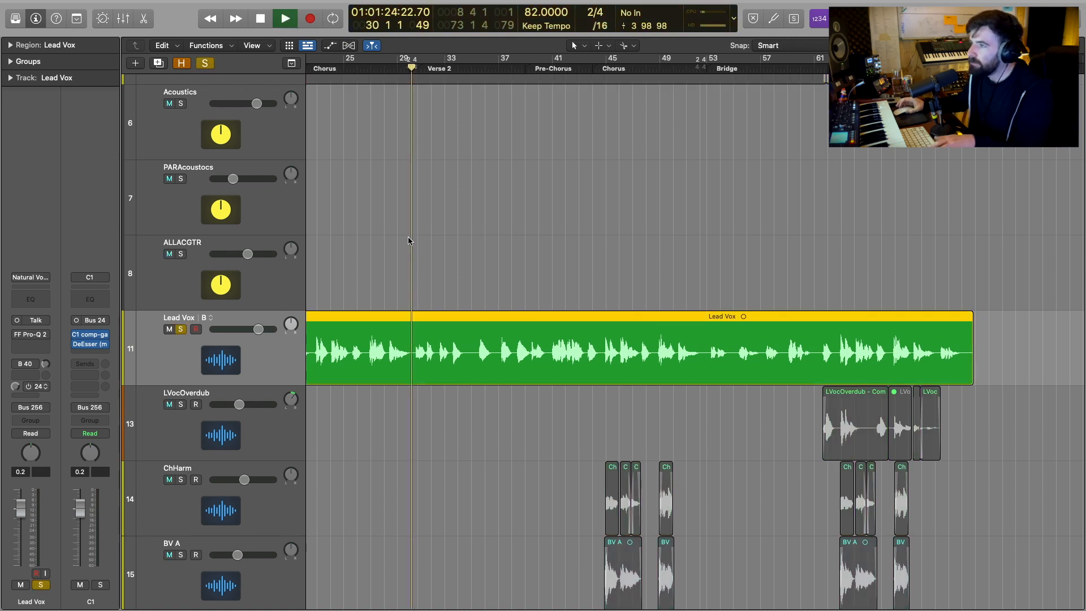
ctrl+alt+click(427, 275)
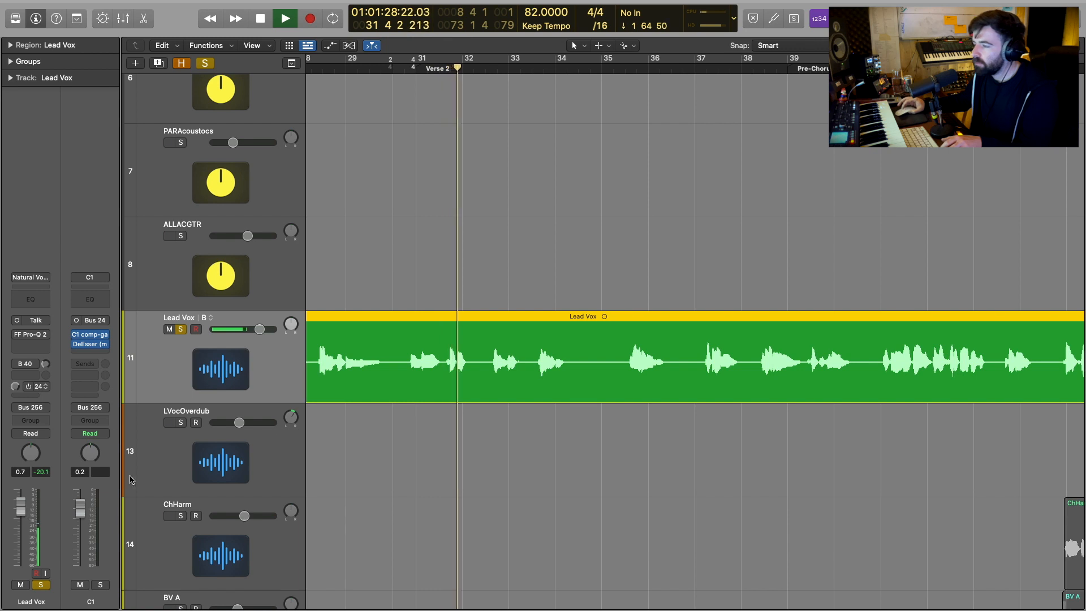
key(space)
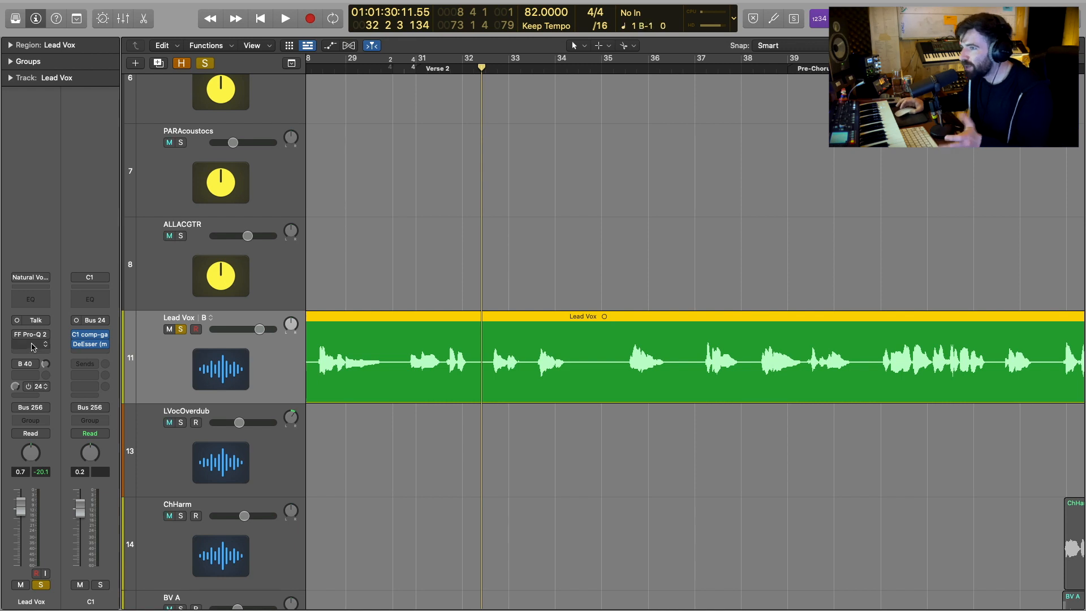
Open the FF Pro-Q 2 EQ on Lead Vox, enable it and switch on its window link
click(31, 335)
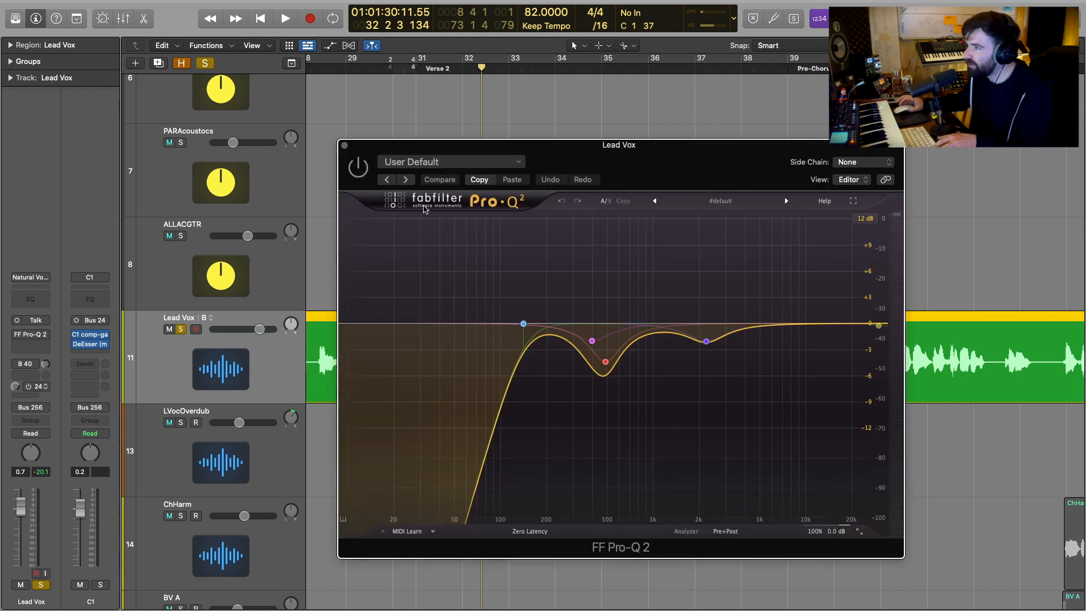
click(358, 168)
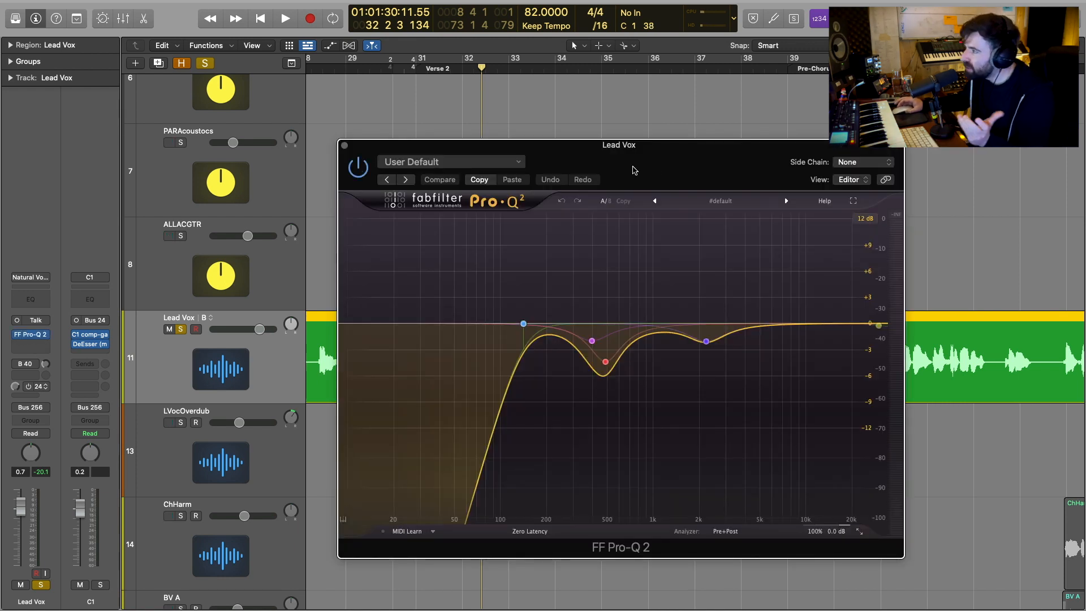
click(884, 180)
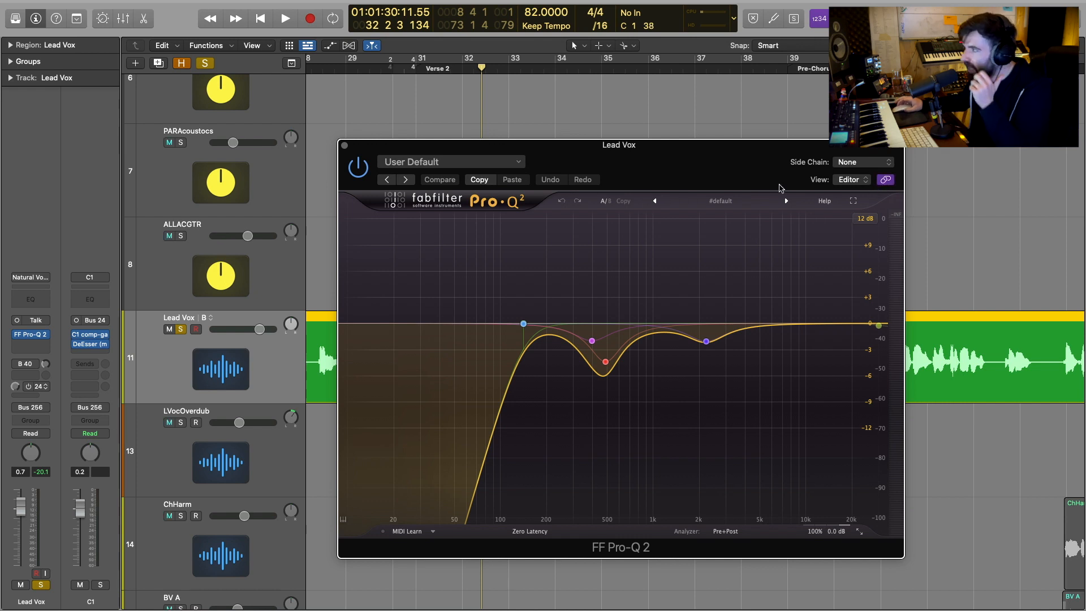
drag(637, 174, 762, 140)
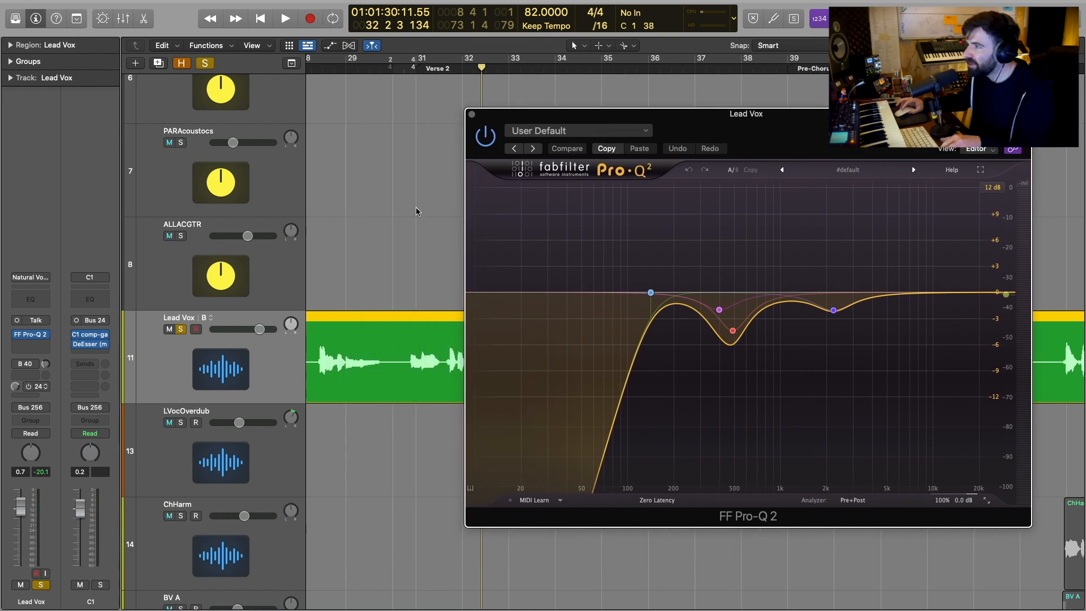
Set the playhead at the start of Verse 2 and shift the EQ window clear of the vocal waveform there
key(super+Left)
key(super+Left)
key(super+Left)
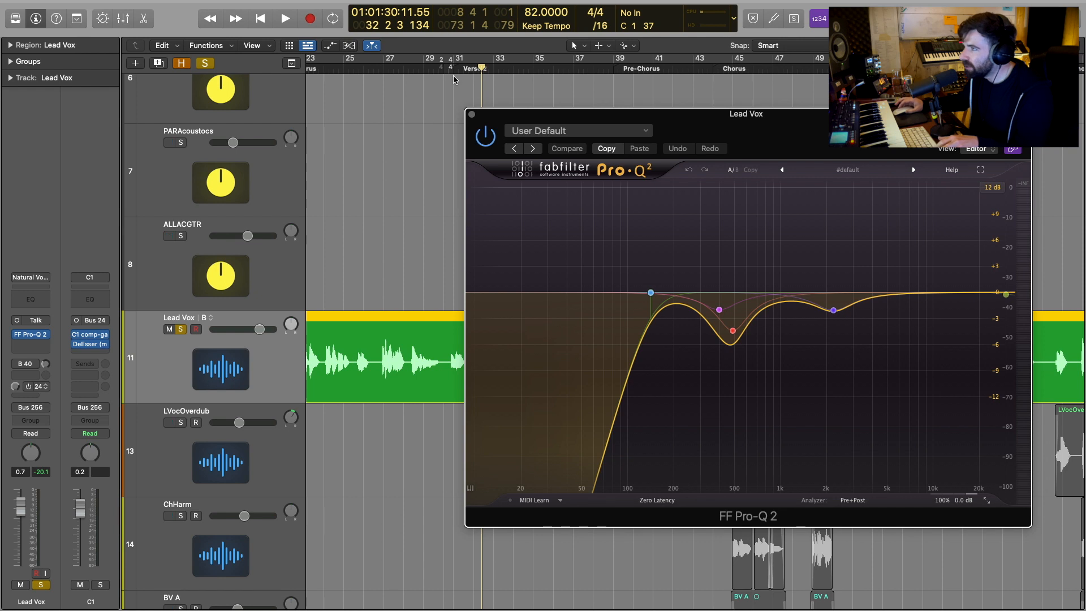
click(447, 68)
key(super+Left)
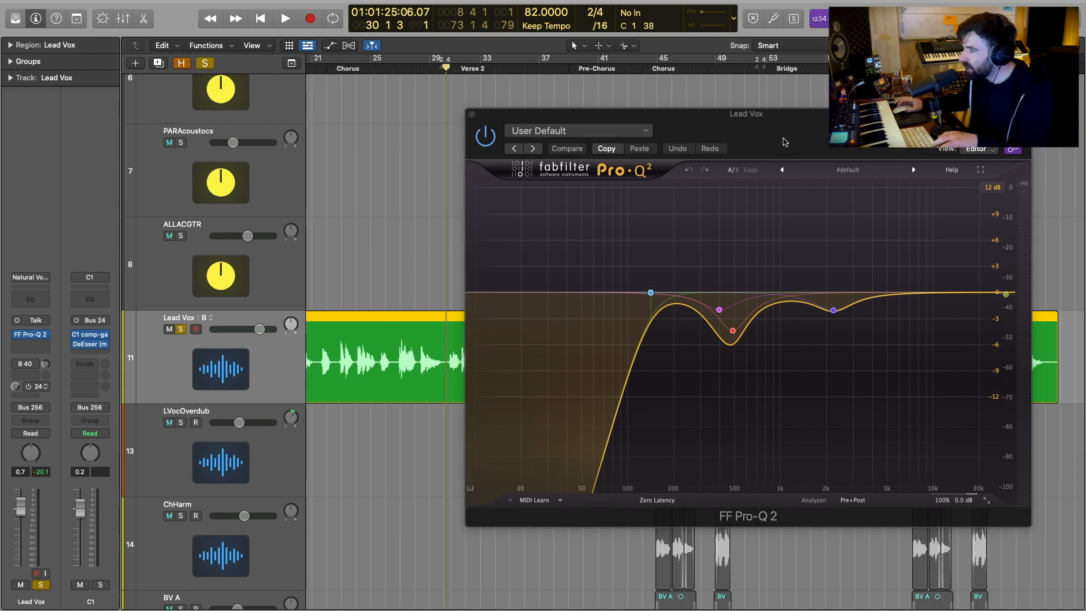
drag(765, 134, 820, 120)
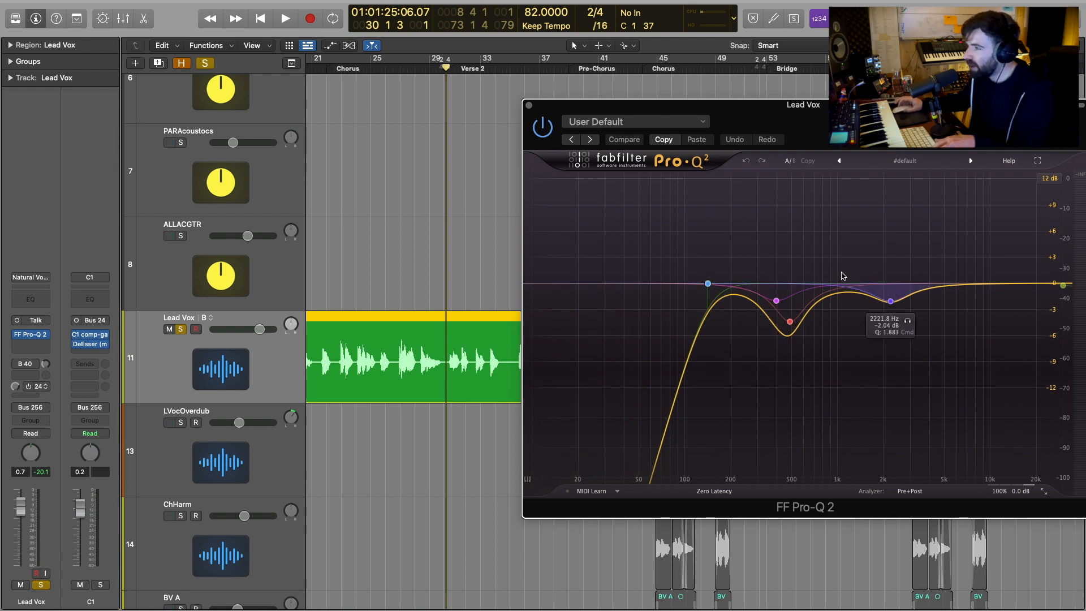
Unsolo Lead Vox, play Verse 2 in the full mix with the EQ bypassed and then enabled, and close the EQ window
click(180, 329)
key(space)
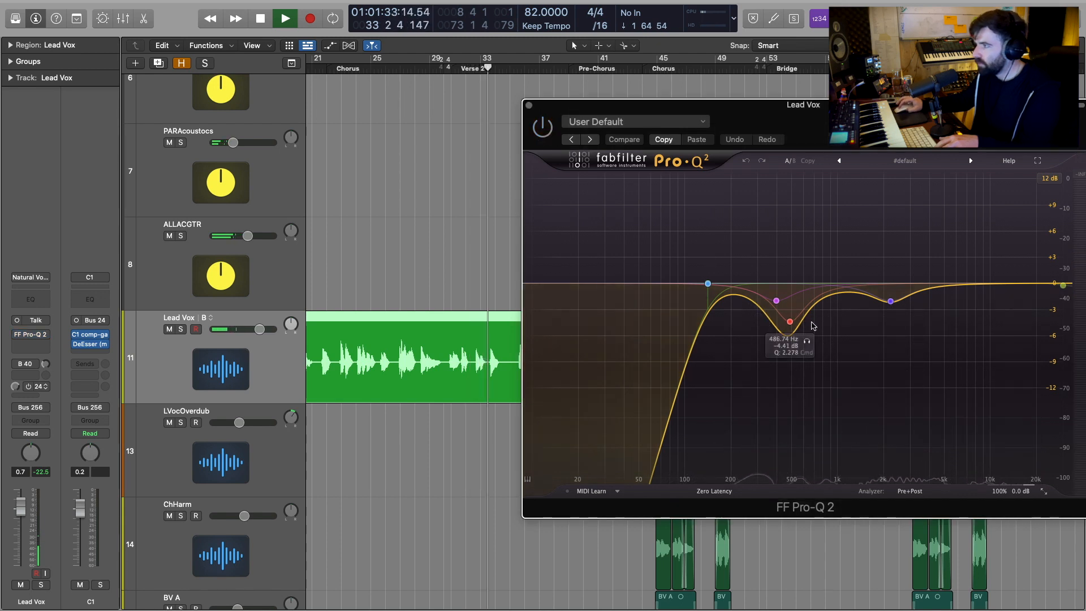
click(806, 342)
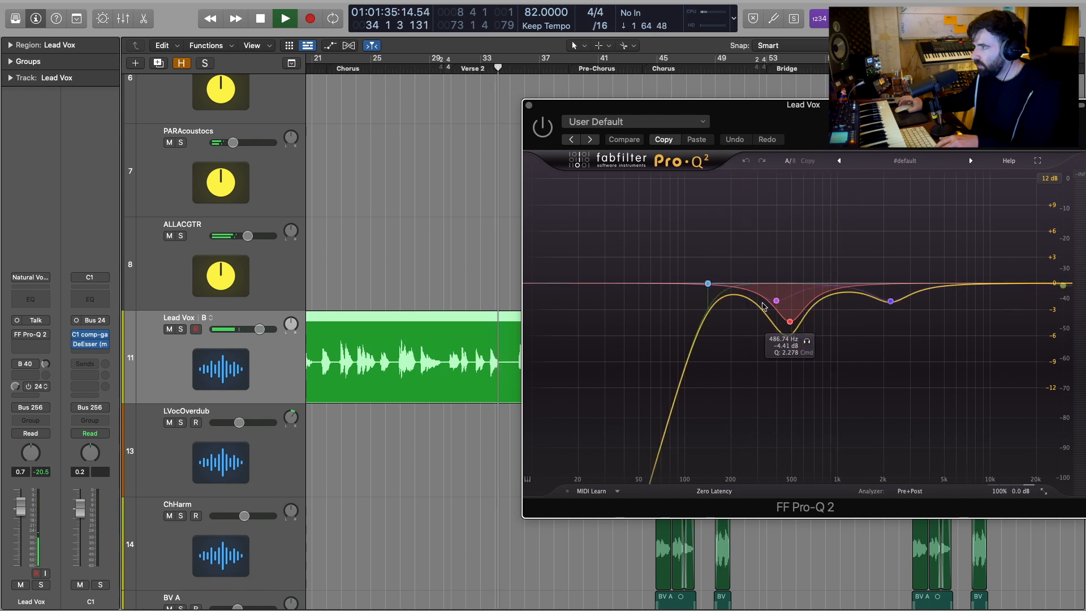
click(542, 127)
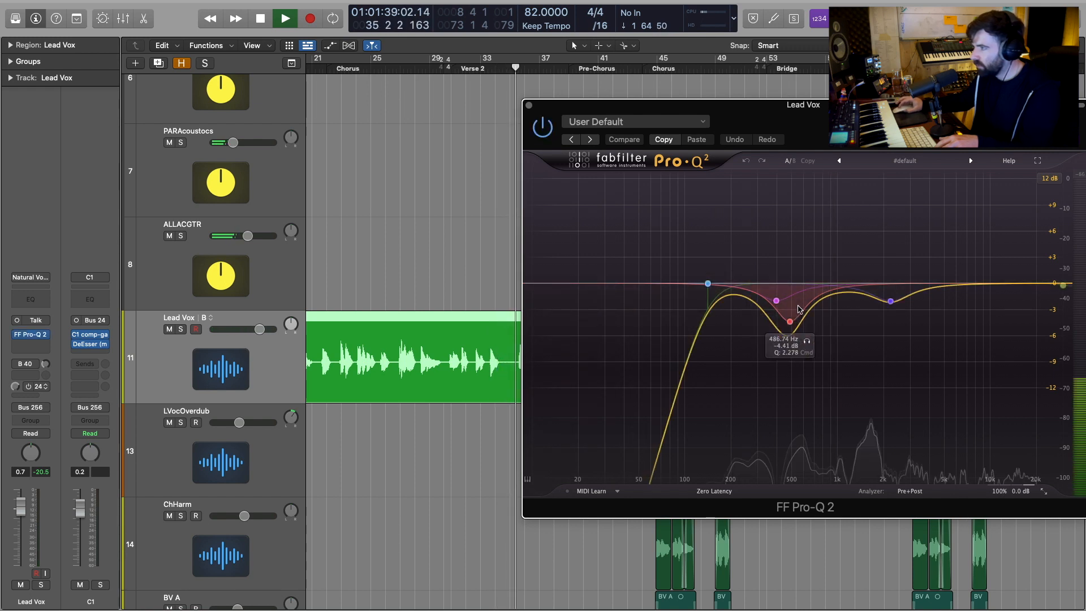
click(806, 341)
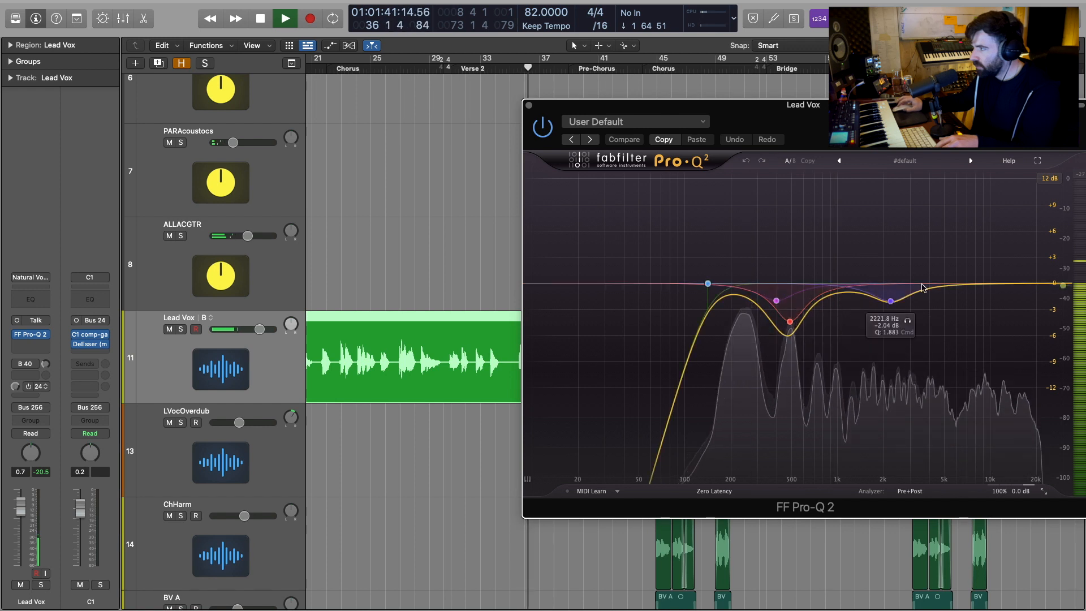
key(space)
click(529, 105)
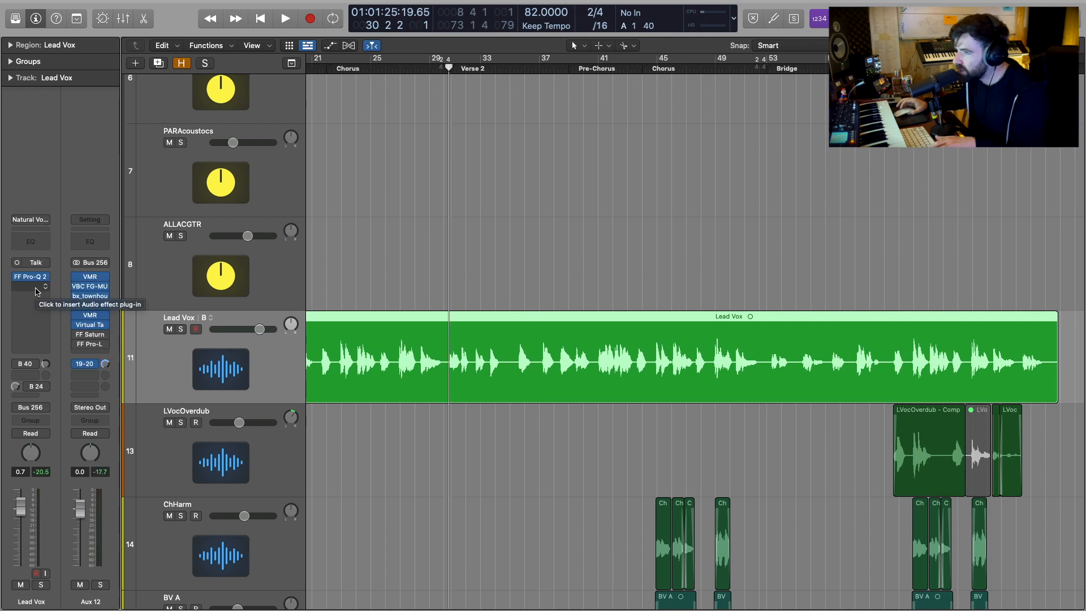
Insert the mono RVox compressor after FF Pro-Q 2 on Lead Vox and position its window over empty arrangement space
click(35, 288)
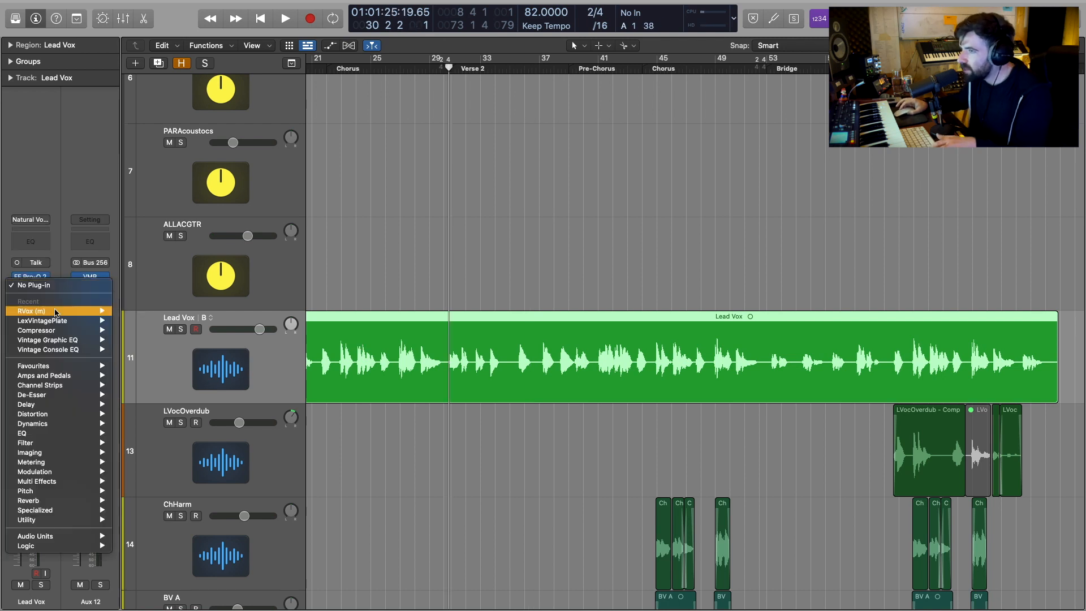
click(131, 311)
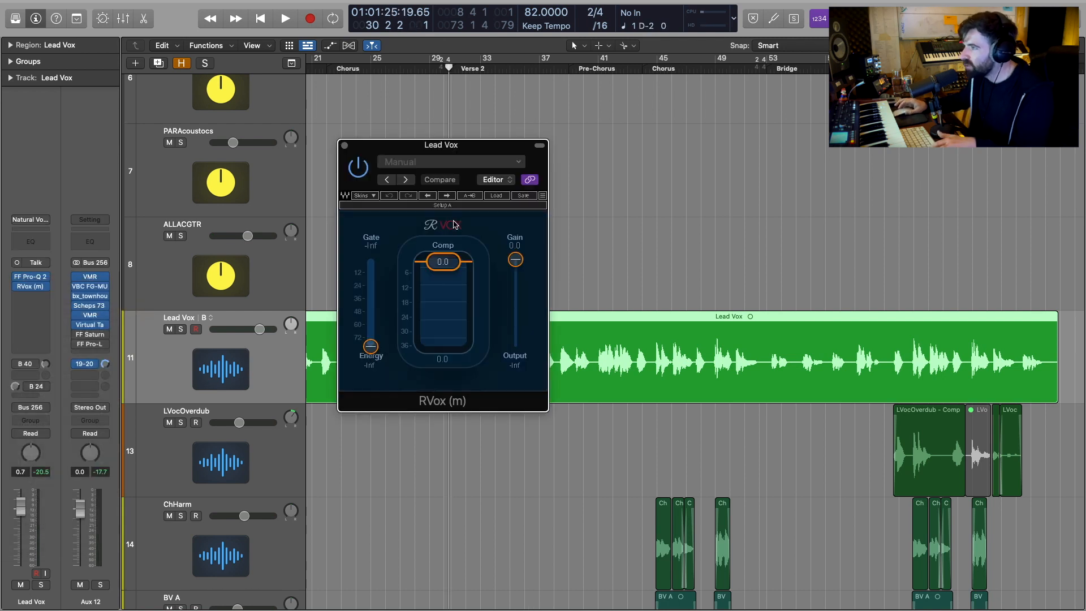
drag(456, 145, 616, 111)
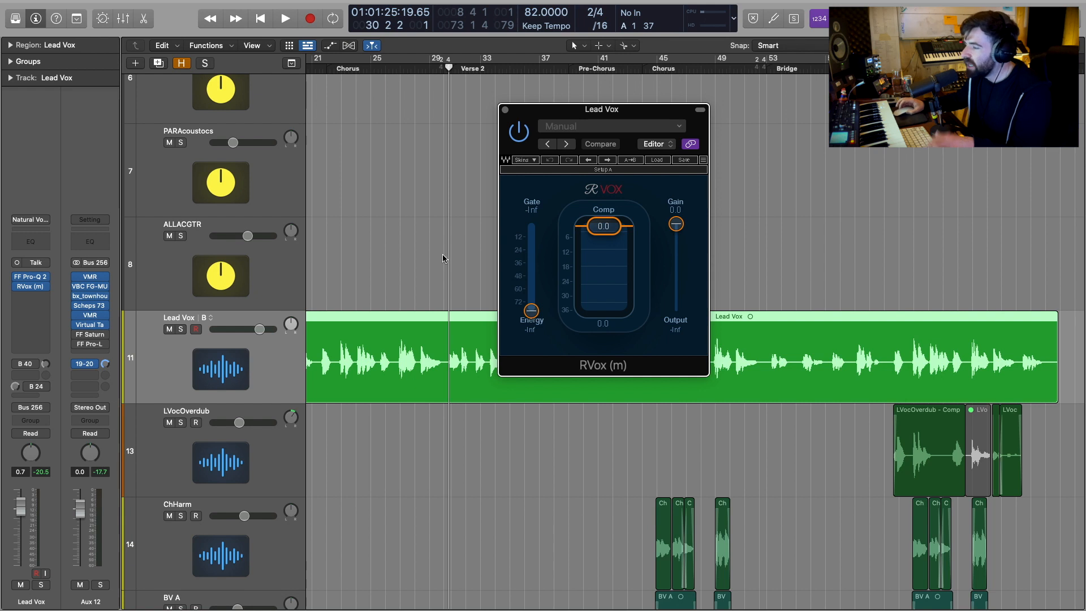
Play Verse 2 with Lead Vox soloed and raise the RVox gate to about -39.5
key(space)
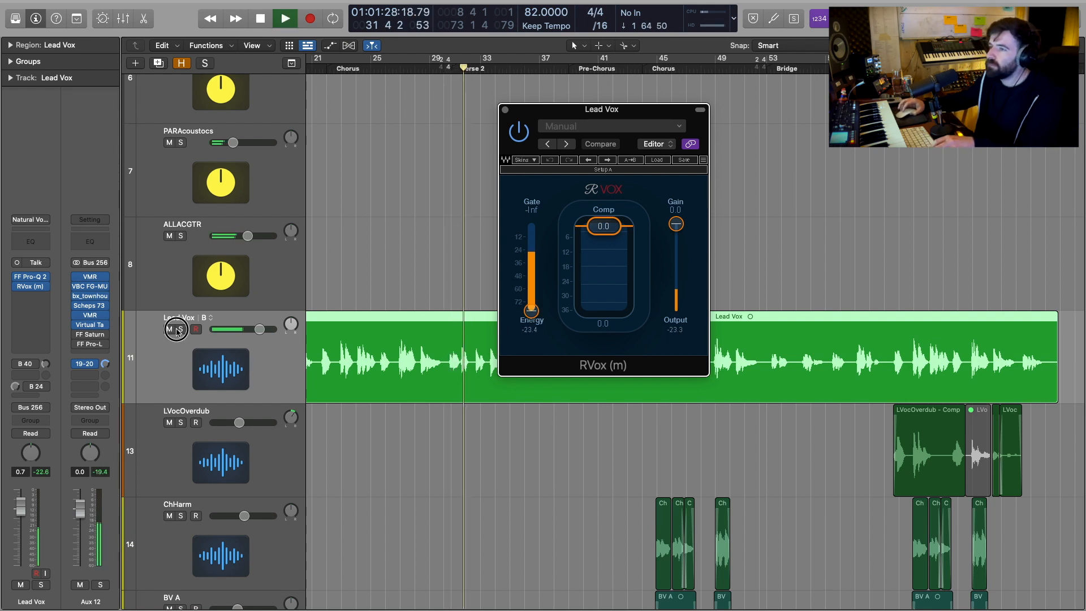
key(ctrl+s)
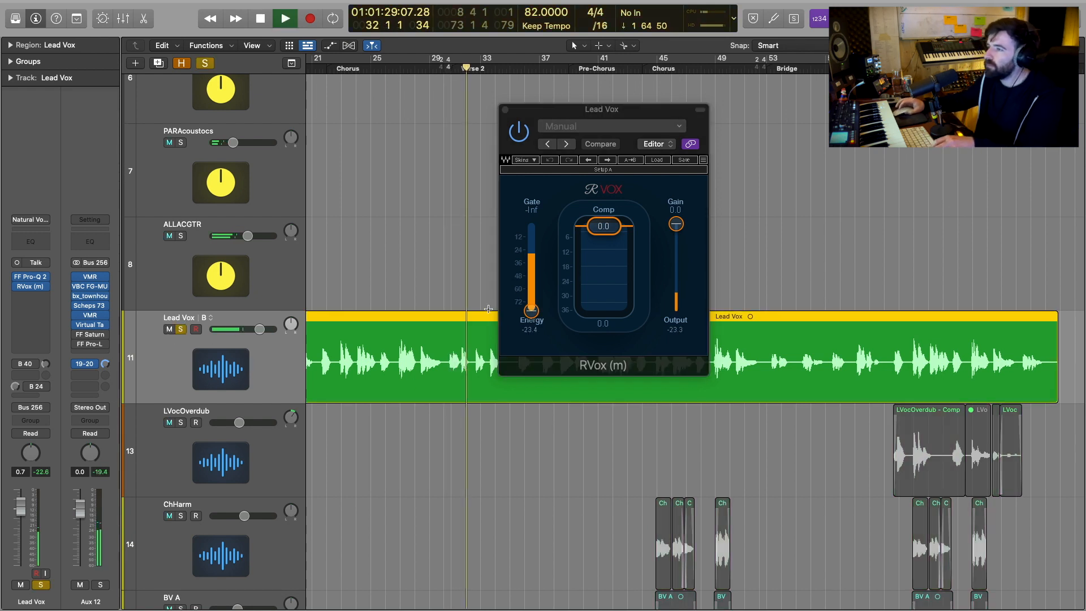
click(532, 309)
drag(532, 309, 532, 266)
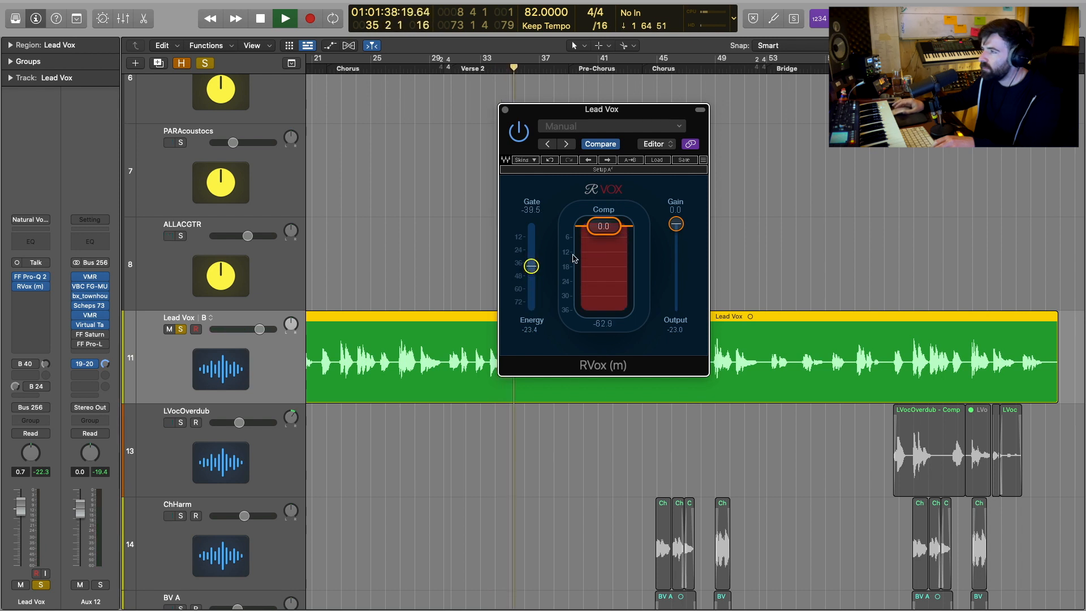
Set RVox to gate -39.2, compression -10.9 and gain -8.6, comparing the vocal with the plug-in bypassed and enabled
drag(605, 109, 705, 86)
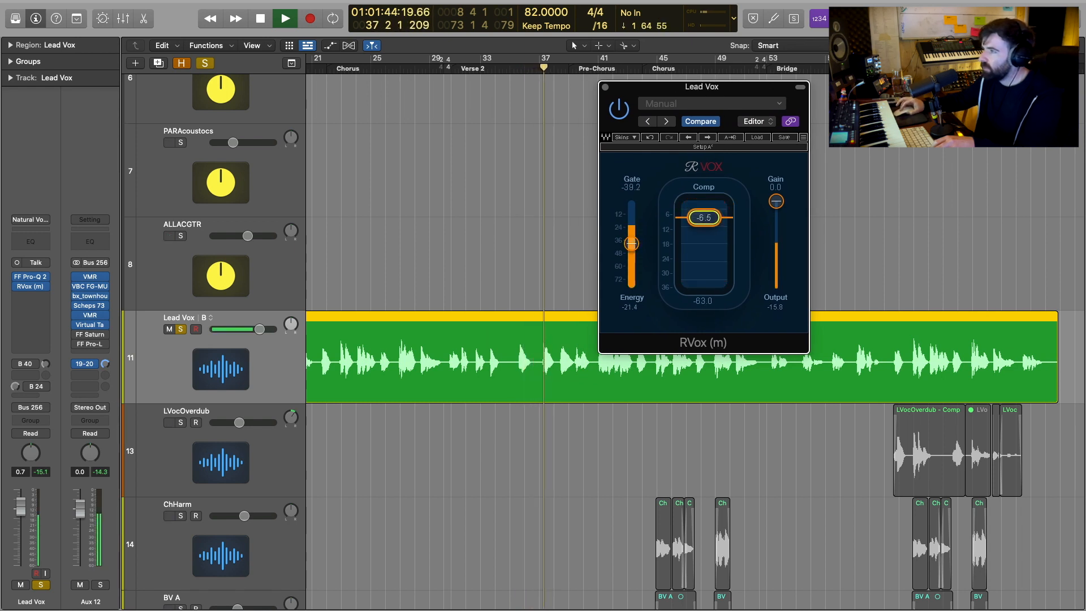
drag(779, 207, 780, 219)
drag(704, 218, 701, 228)
drag(777, 216, 777, 221)
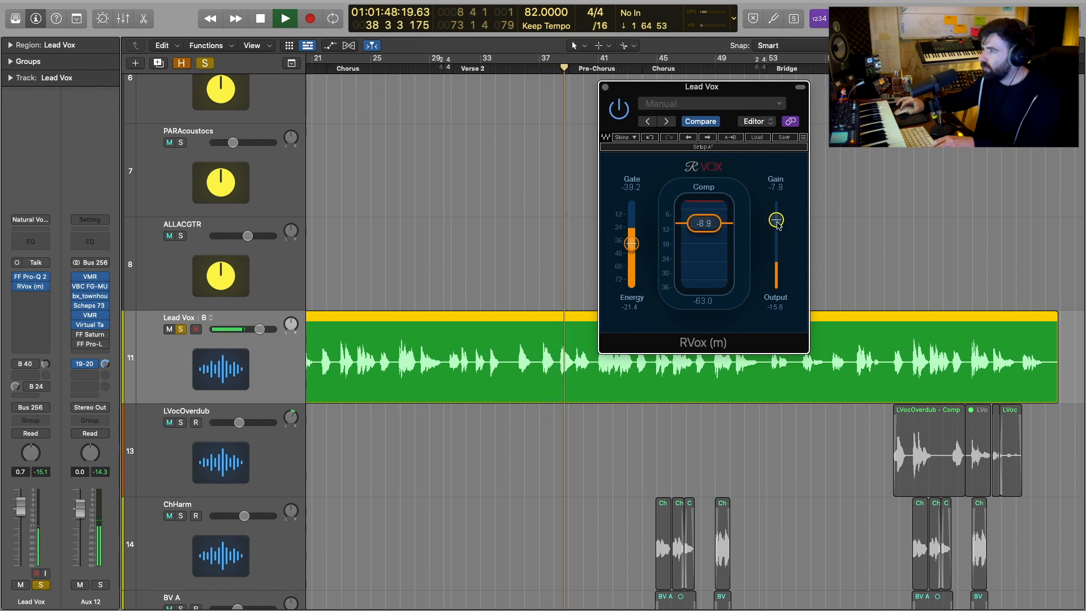
drag(703, 226, 703, 226)
drag(775, 221, 775, 223)
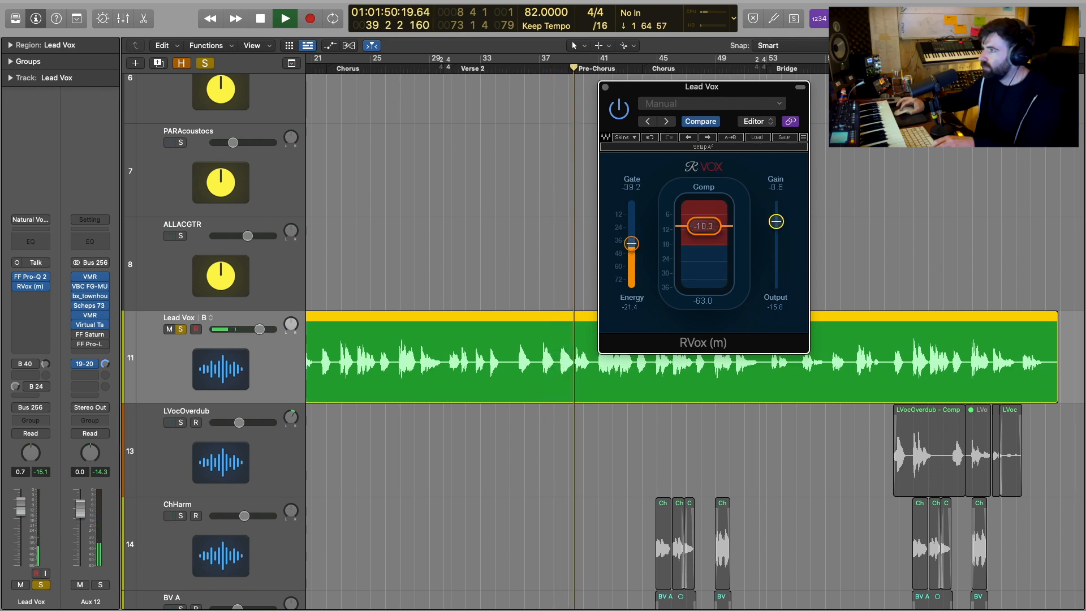
drag(707, 226, 707, 229)
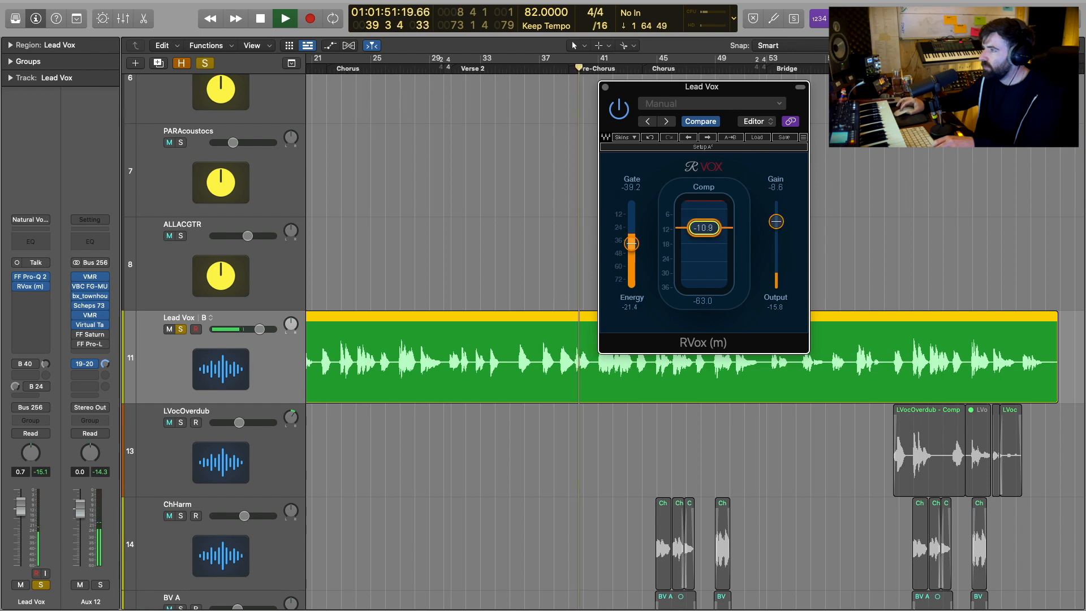
click(617, 112)
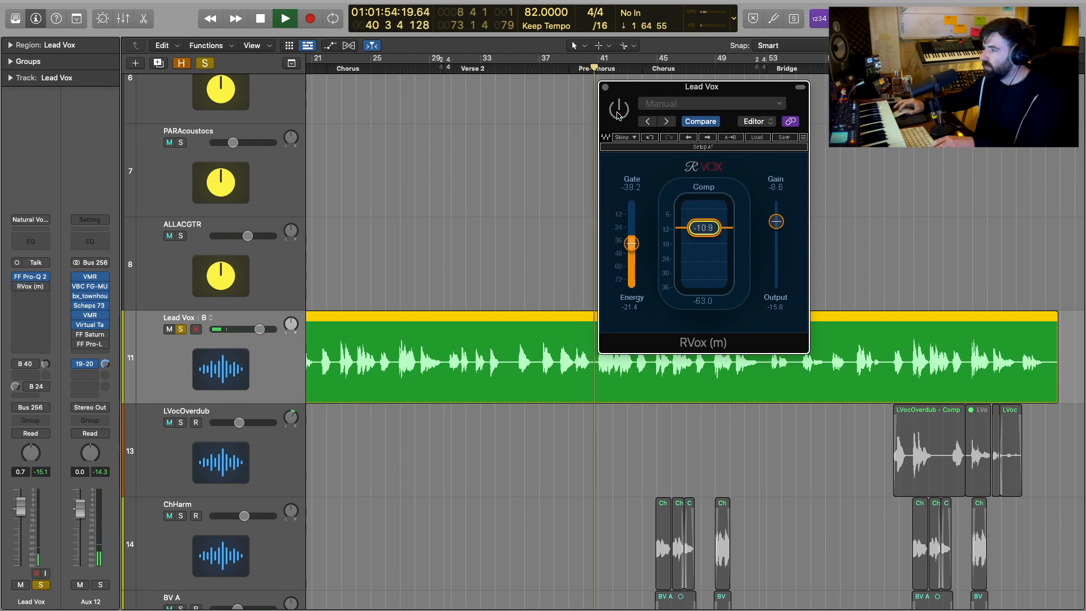
click(619, 113)
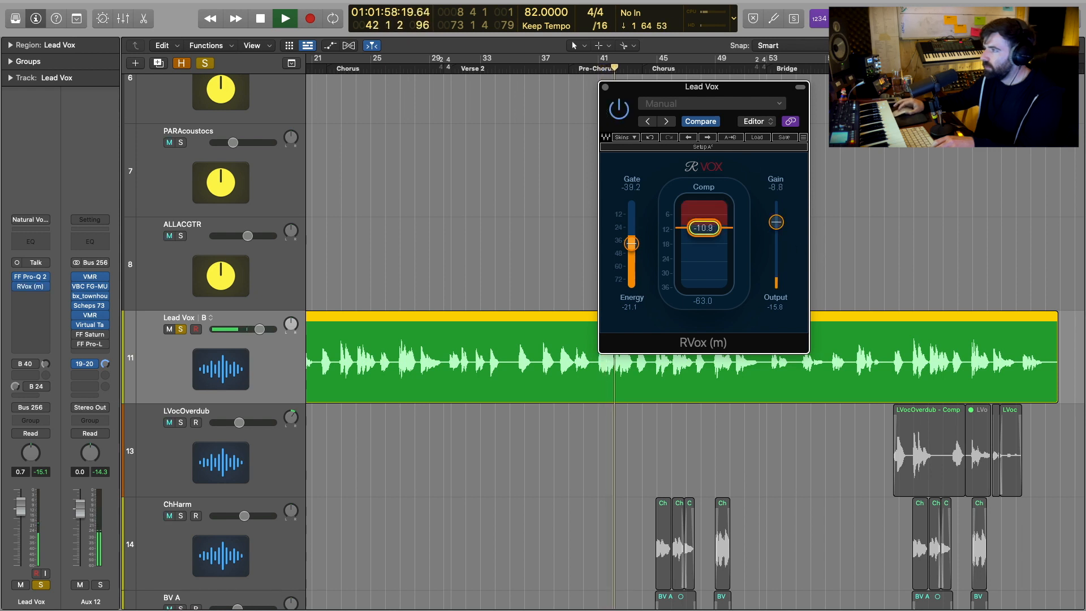
Set the RVox compression to -15.9 and gain to -10.8, comparing the vocal with the plug-in bypassed and enabled
drag(704, 227, 703, 239)
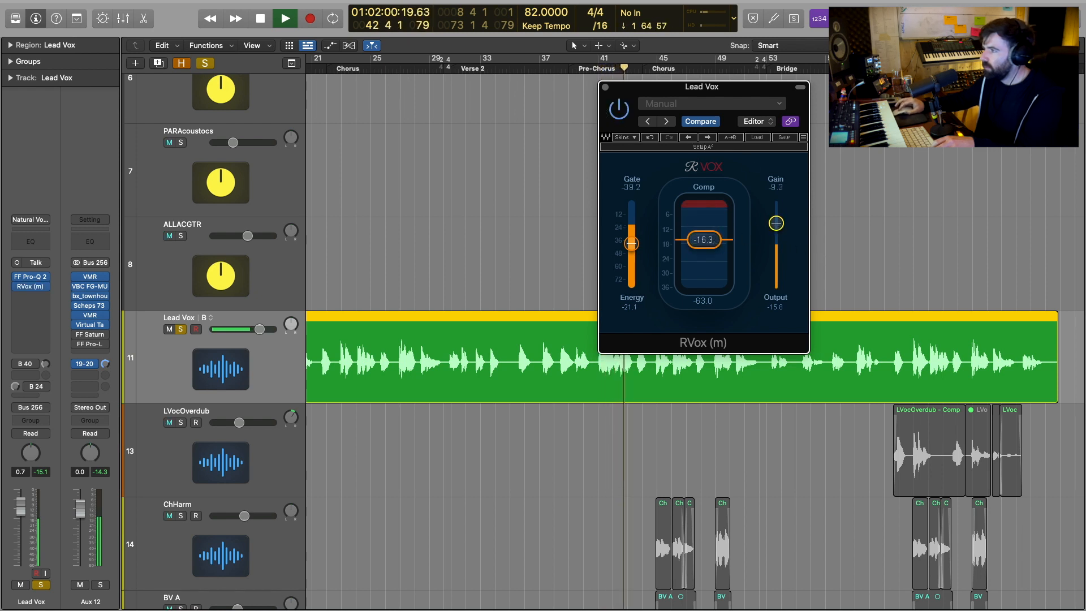
drag(776, 222, 777, 226)
drag(701, 244, 701, 243)
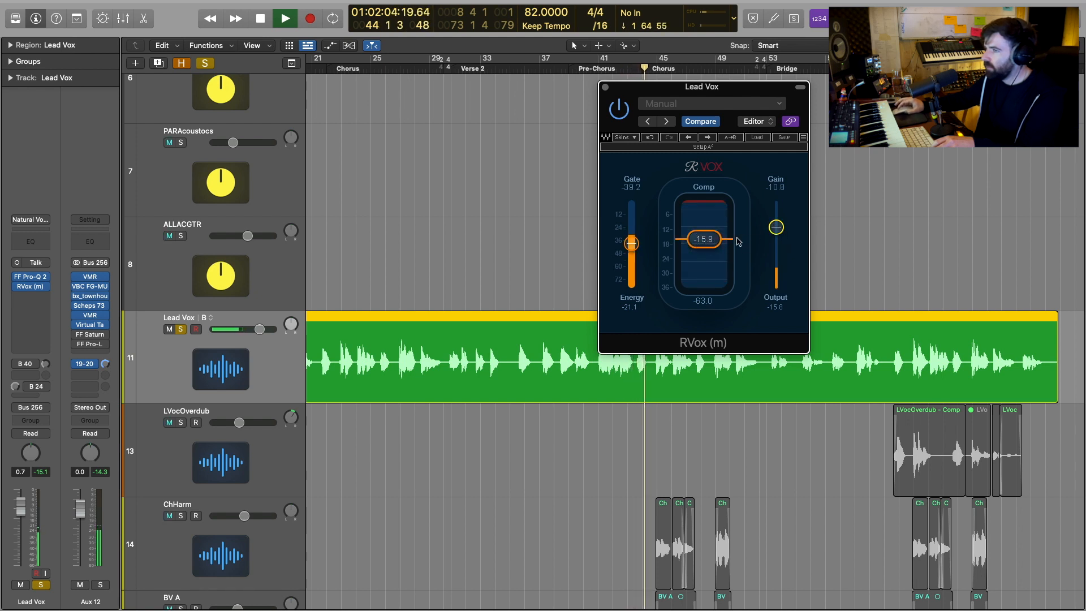
click(619, 109)
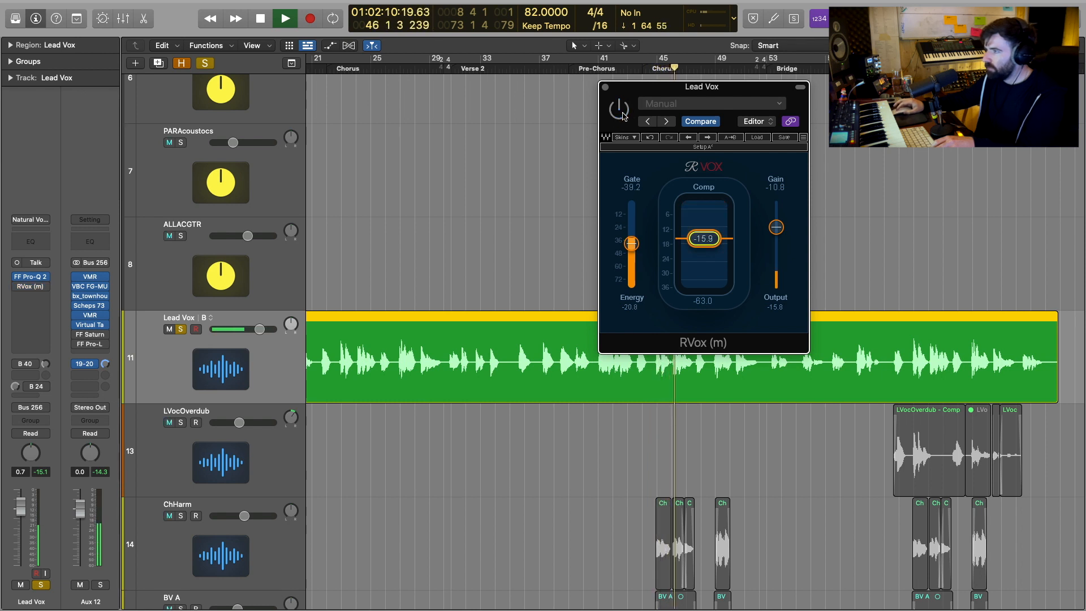
click(619, 109)
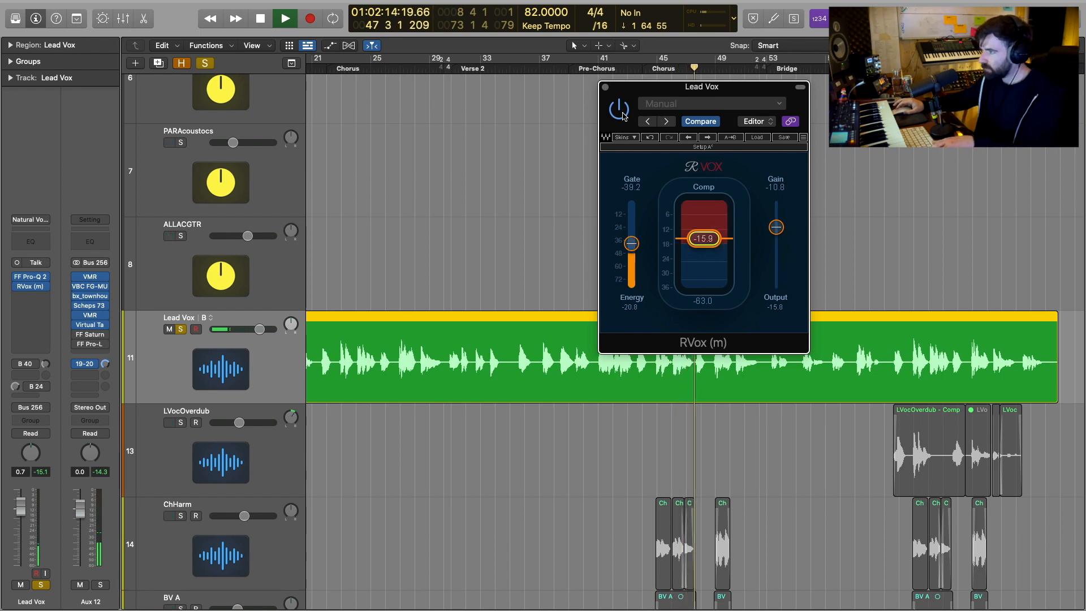
Set the RVox gate to -37.6, stop playback and take Lead Vox out of solo
drag(631, 244, 629, 247)
key(space)
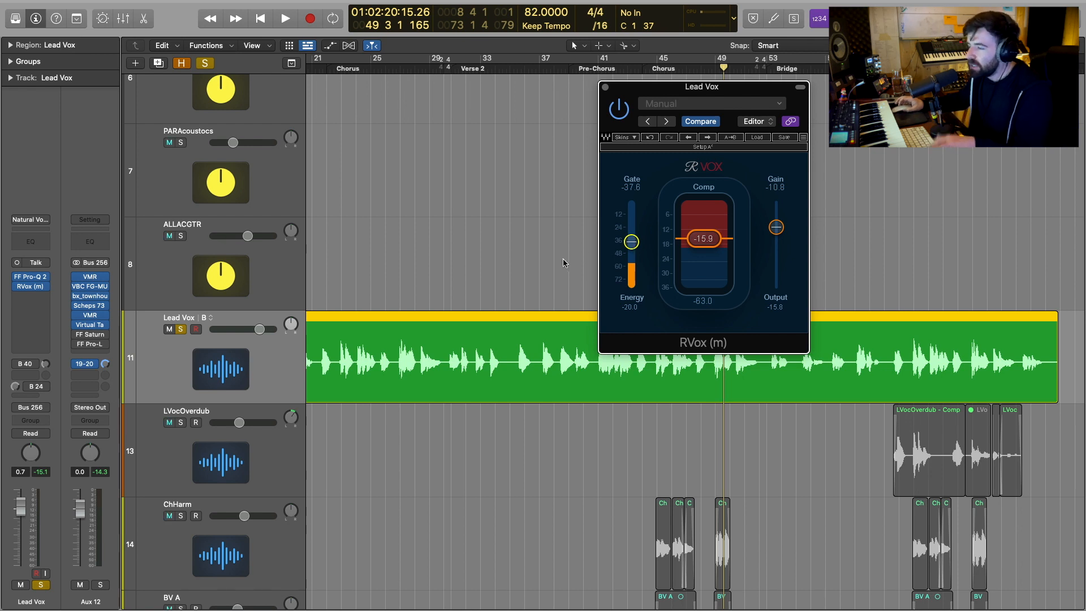
click(181, 330)
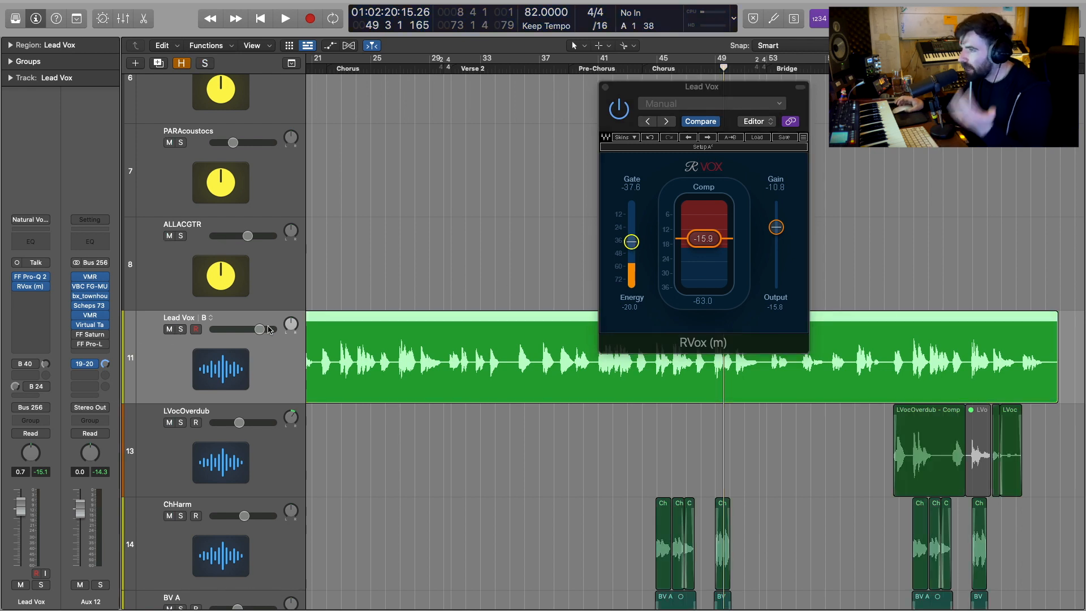
Insert the mono DeEsser after RVox on Lead Vox and position its window over empty arrangement space
click(38, 298)
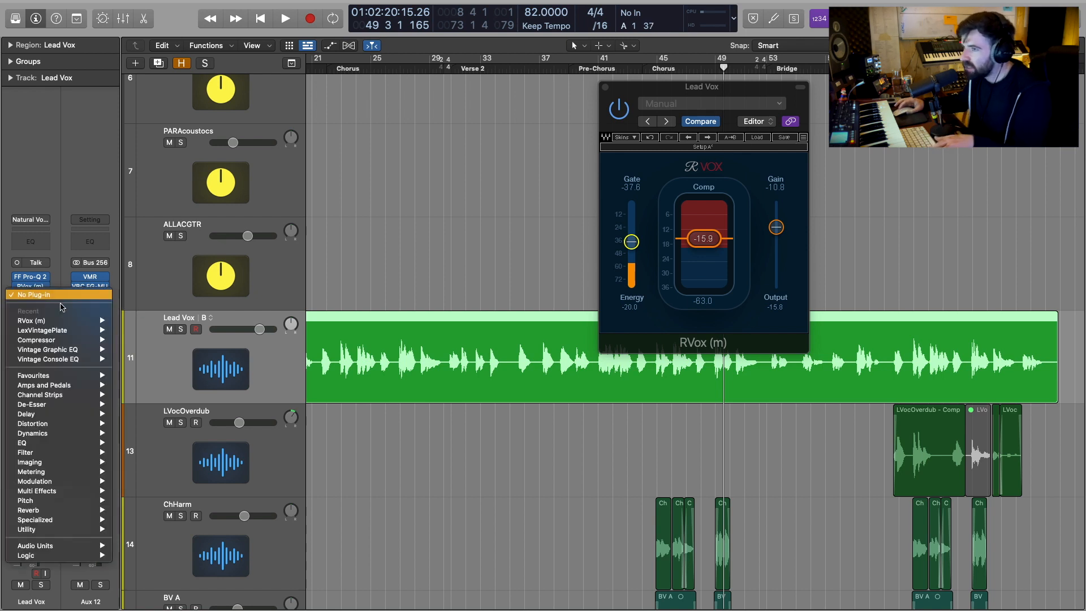
mouse_move(64, 405)
mouse_move(156, 405)
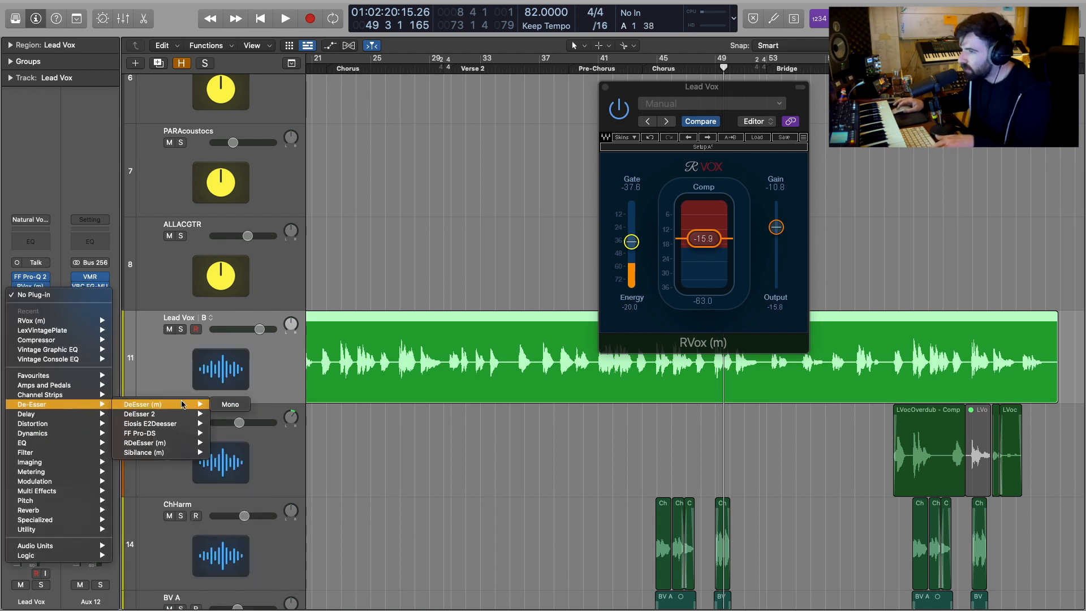
click(230, 403)
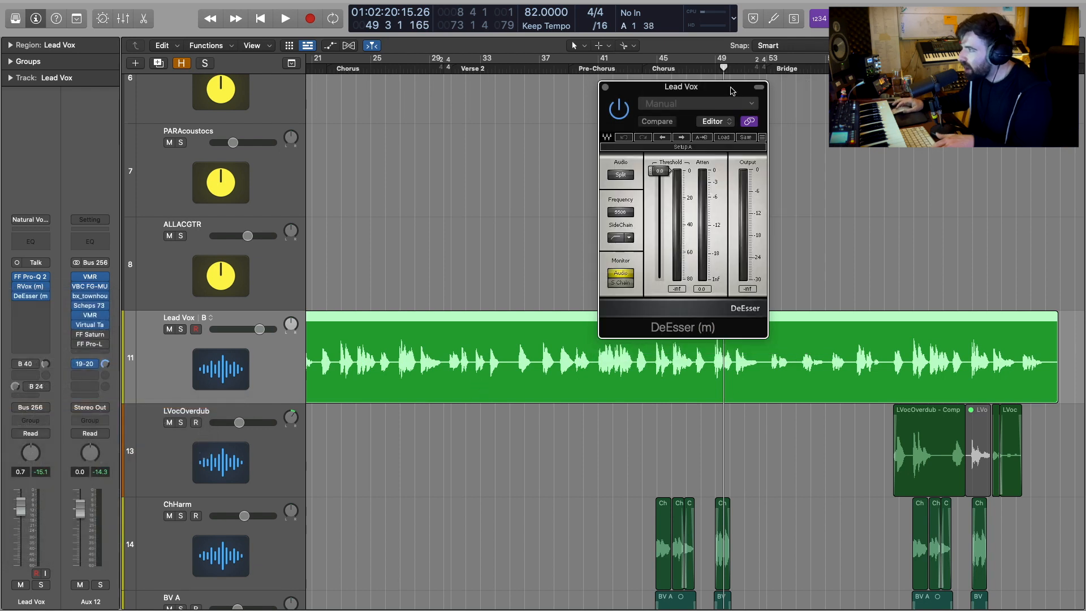
drag(732, 91, 766, 80)
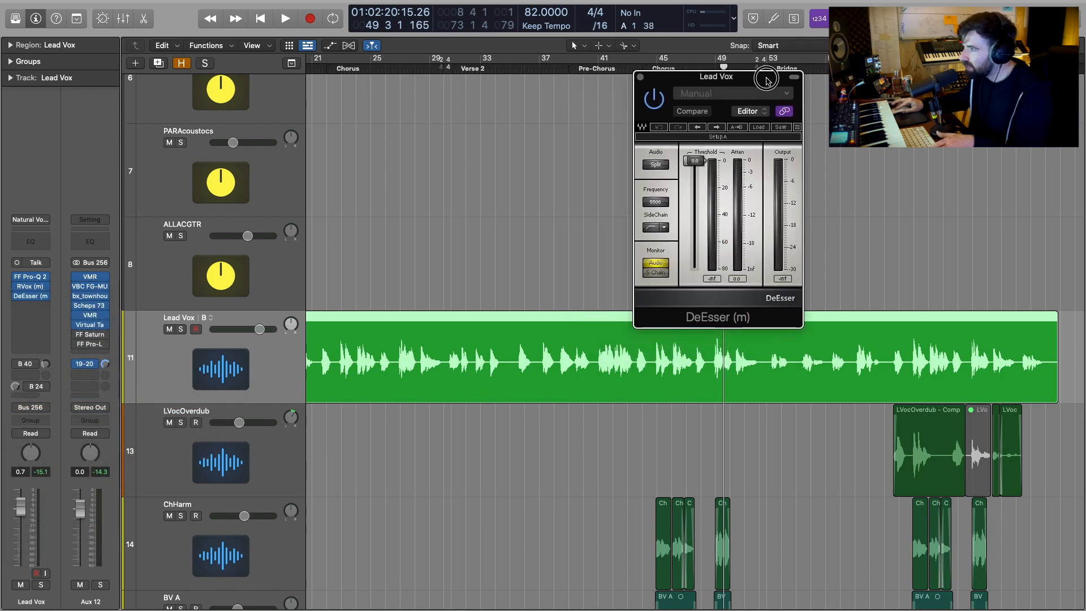
Adjust the detection frequency of the DeEsser on Lead Vox and try a lower threshold with playback stopped
click(695, 161)
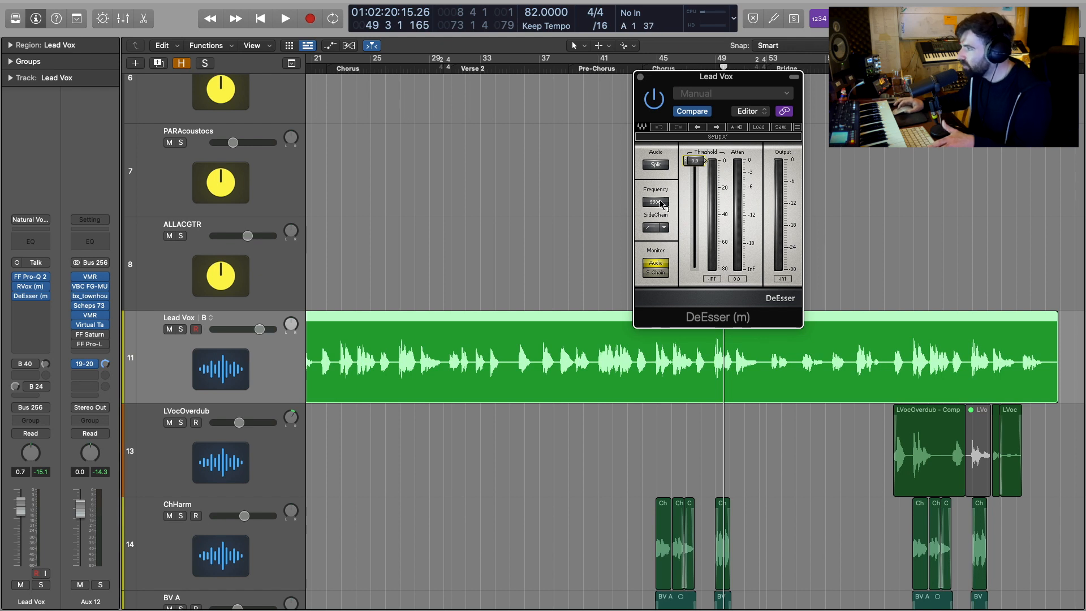
drag(661, 204, 661, 195)
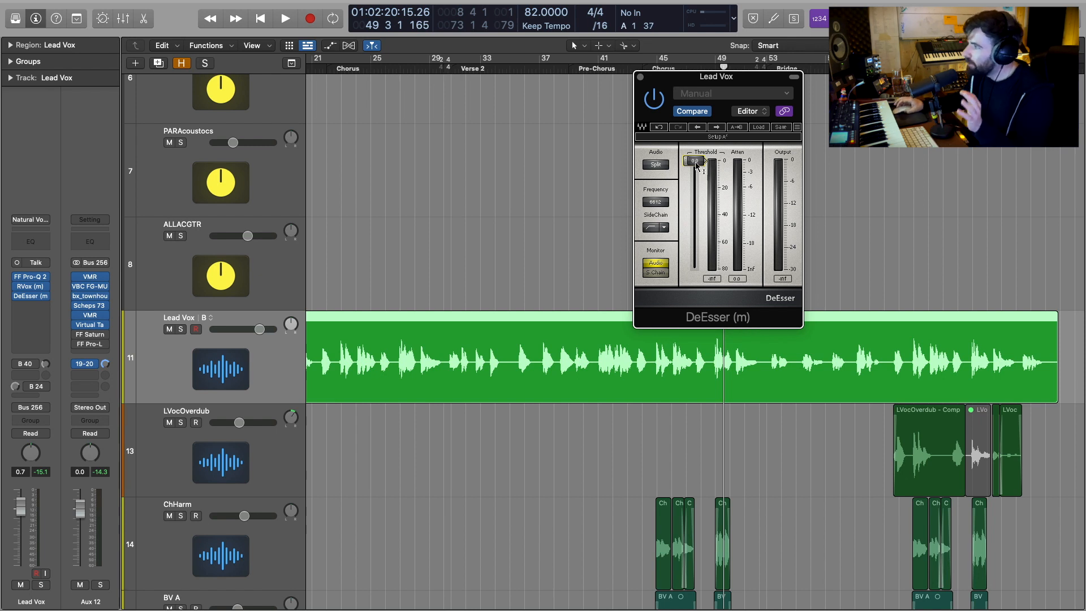
drag(695, 160, 695, 194)
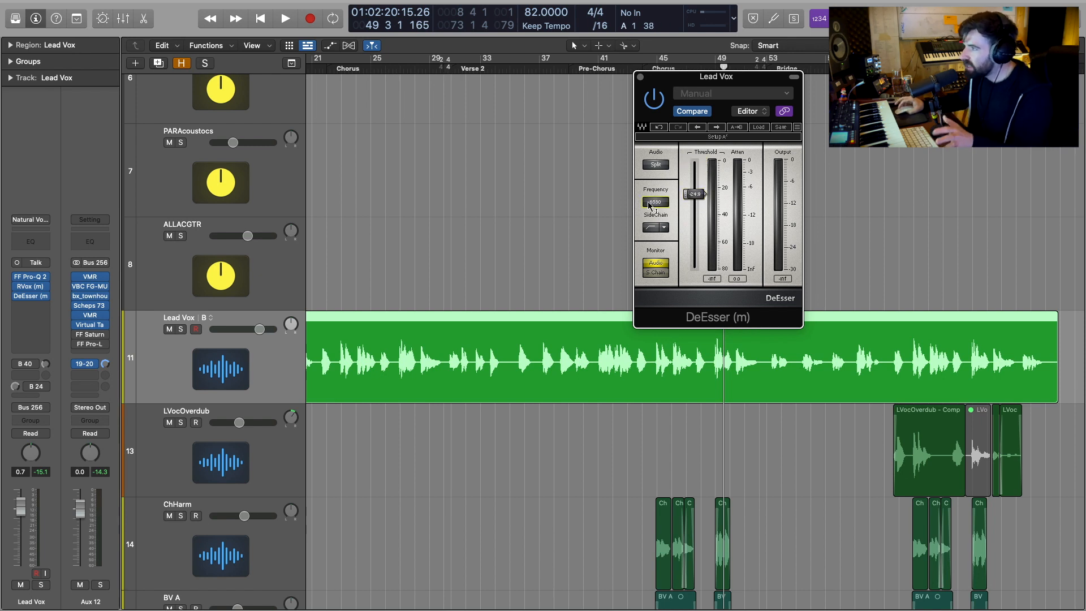
Reset the DeEsser threshold to 0.0, play Verse 2 from its start and lower the threshold to about -47
click(450, 71)
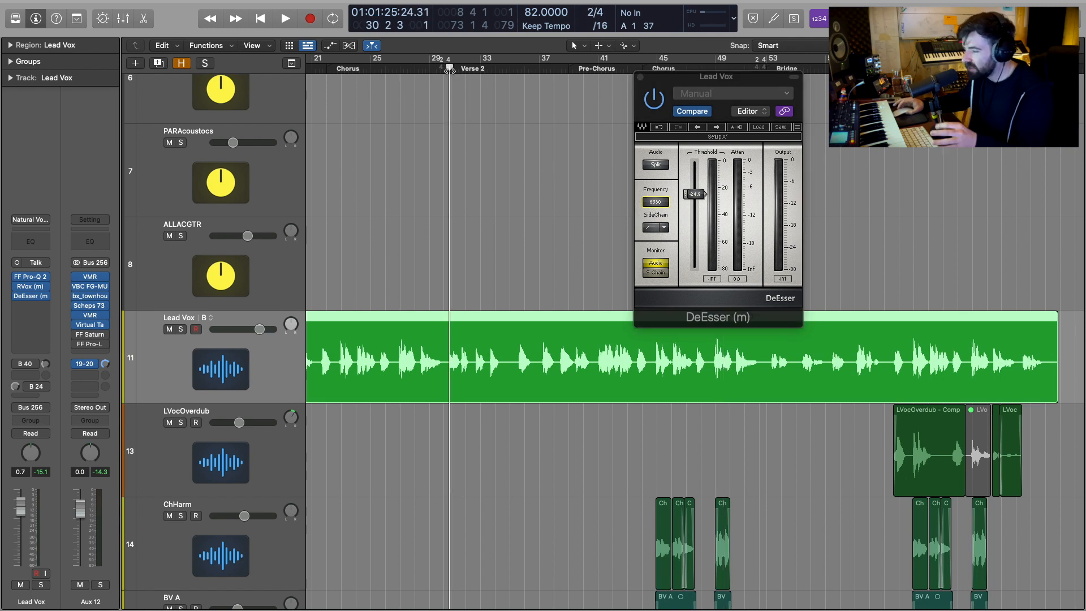
drag(694, 194, 695, 161)
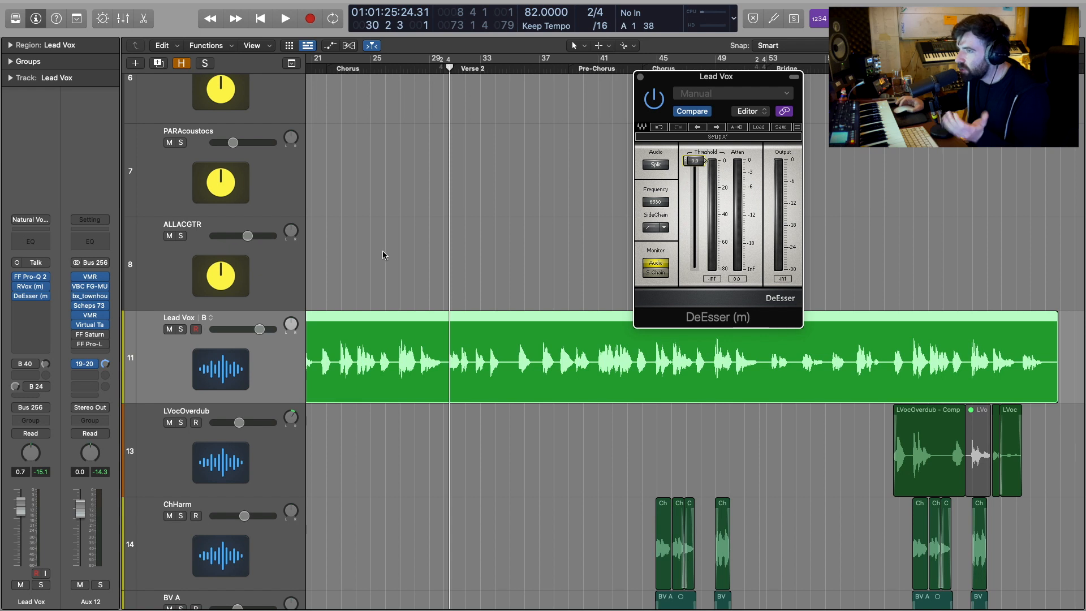
key(space)
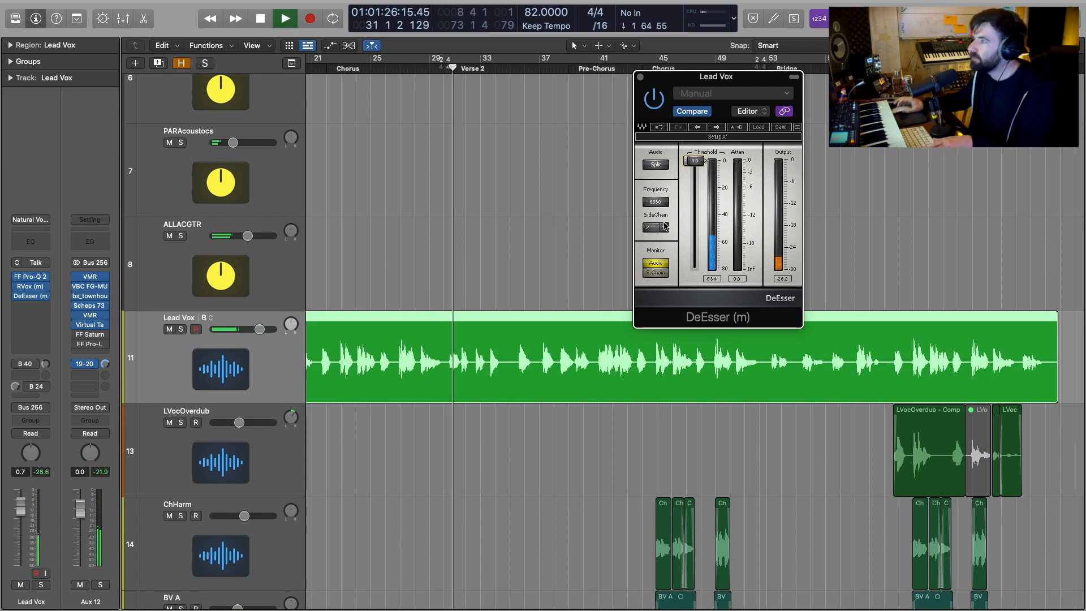
drag(700, 167, 701, 227)
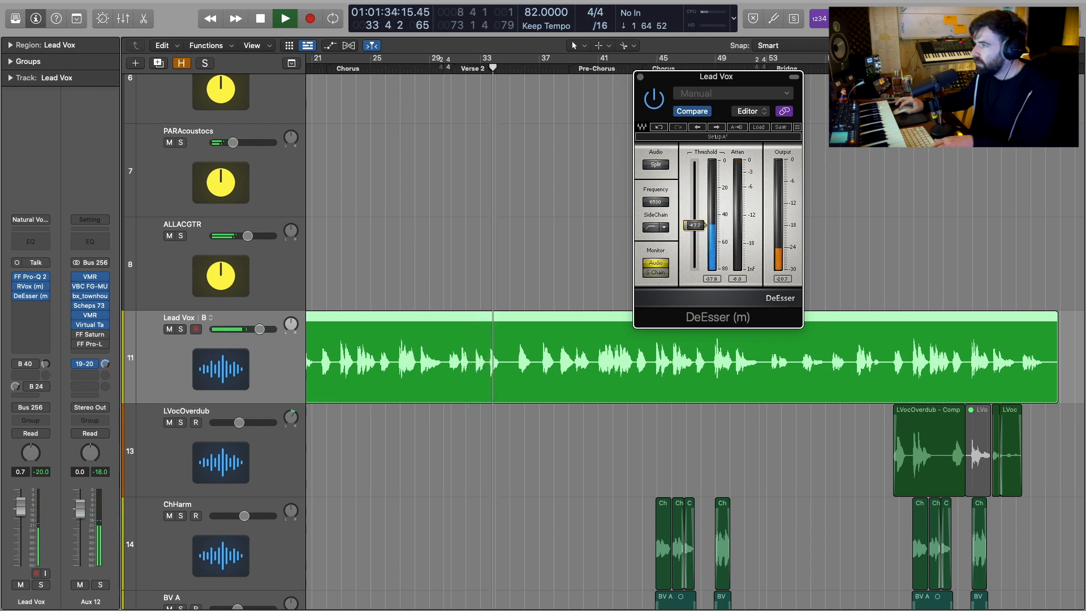
drag(700, 226, 692, 224)
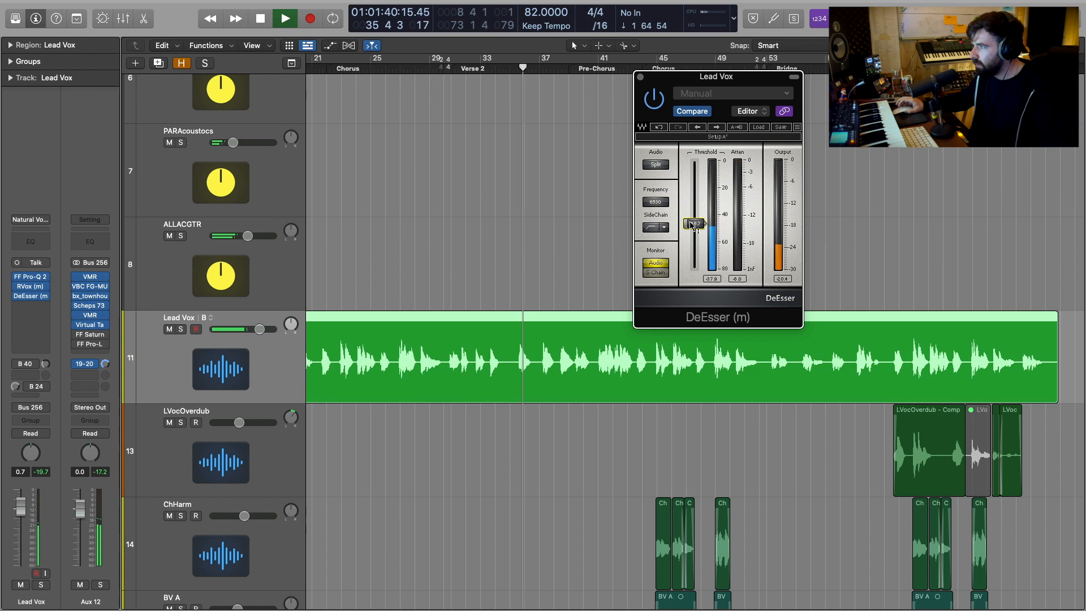
key(space)
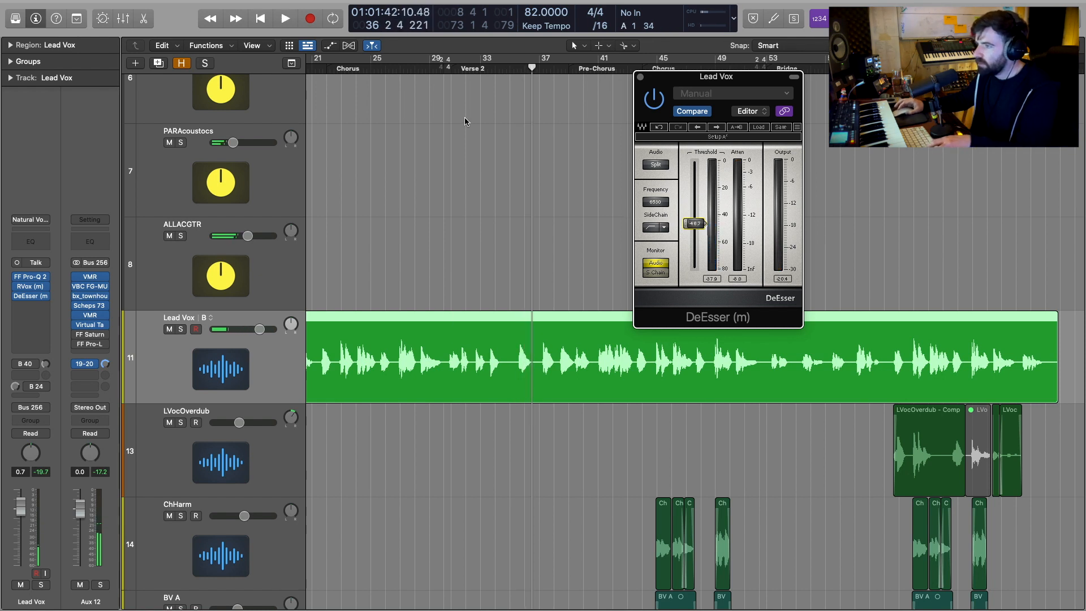
Play Verse 2 again, continue from the pre-chorus around bar 41 and fine-tune the DeEsser threshold to about -46
click(452, 68)
key(space)
key(super+Right)
key(super+Right)
key(super+Right)
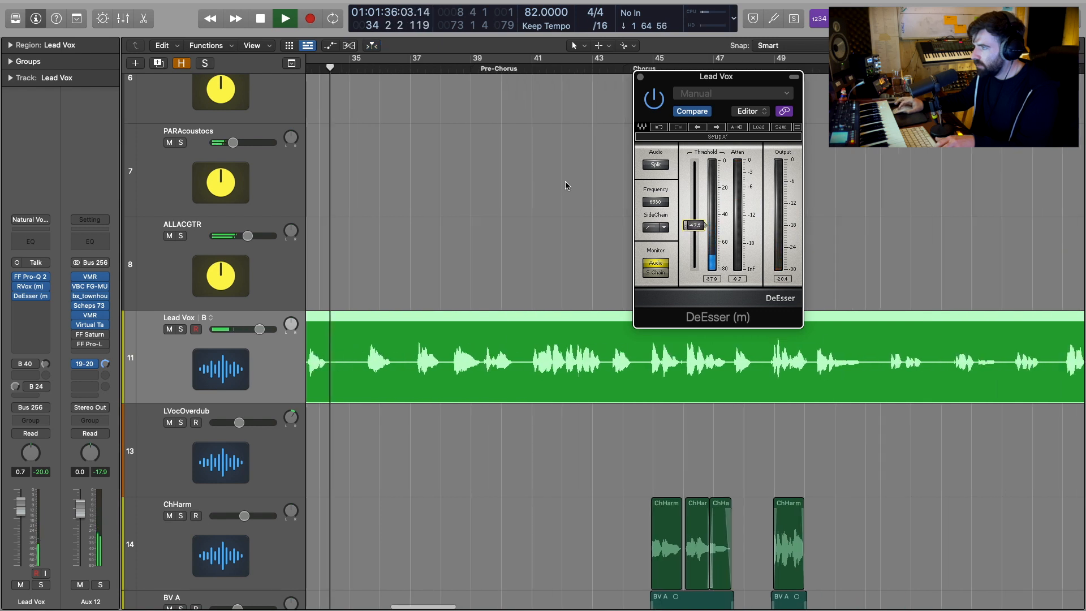
click(534, 68)
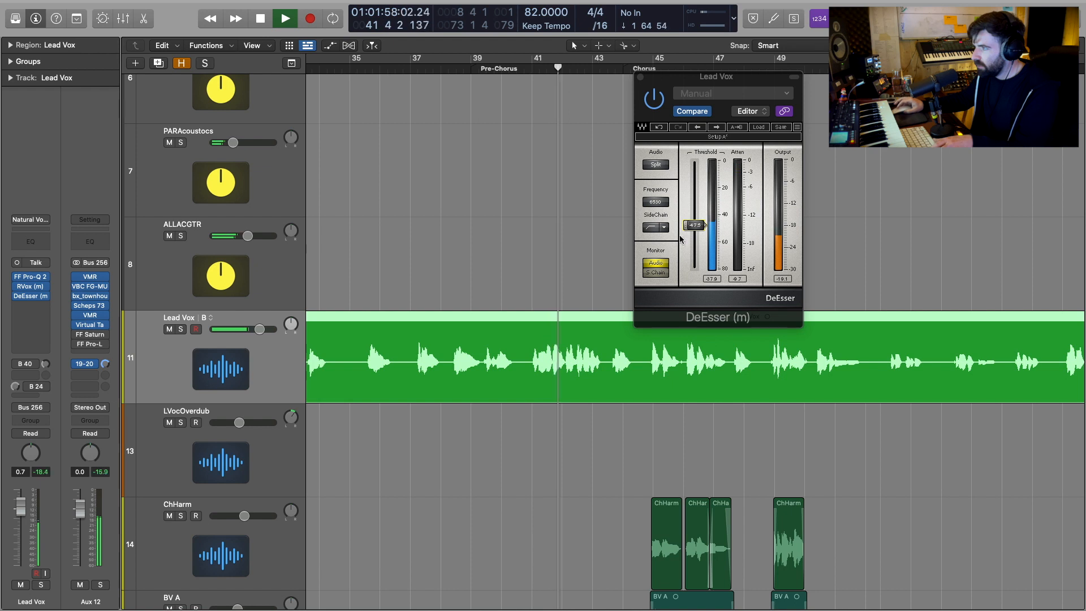
drag(695, 225, 695, 223)
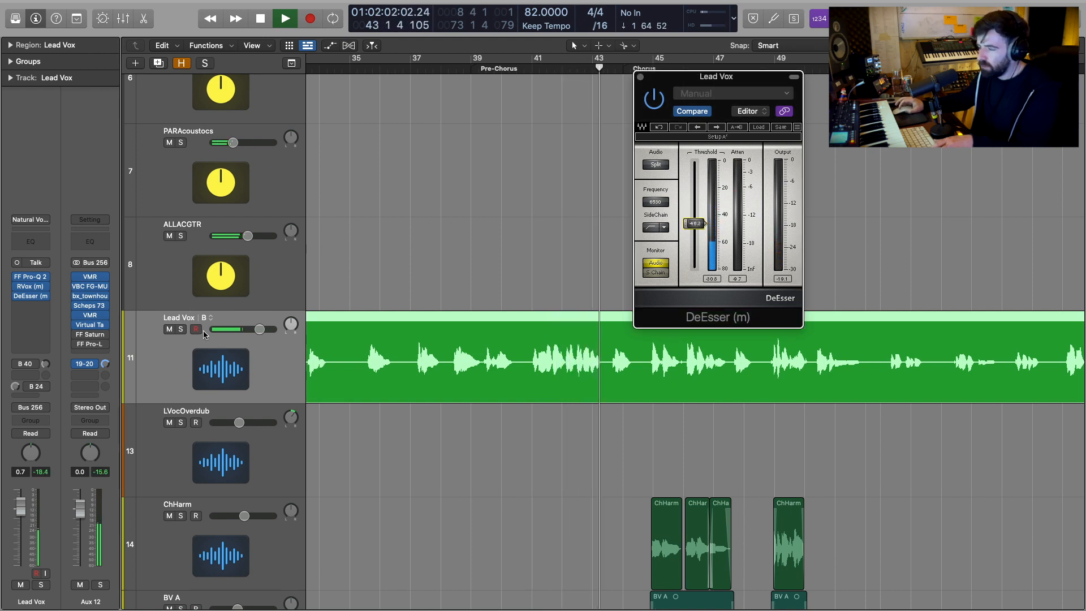
Set RVox on Lead Vox to compression -14.8 and gate -38.8 during playback, close its window and stop playback
click(26, 286)
drag(738, 227, 739, 226)
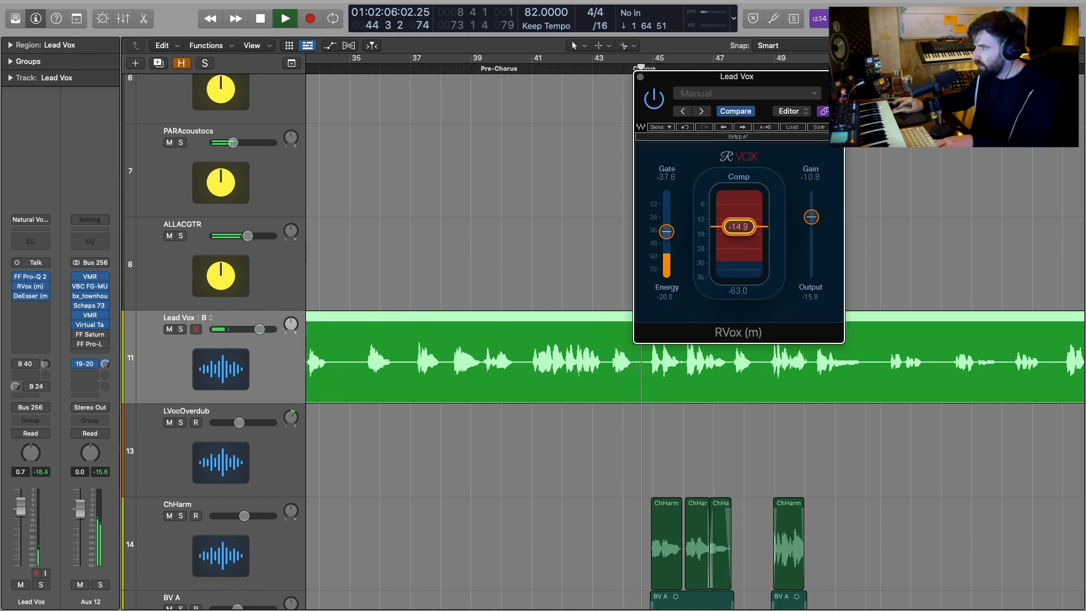
drag(667, 231, 667, 232)
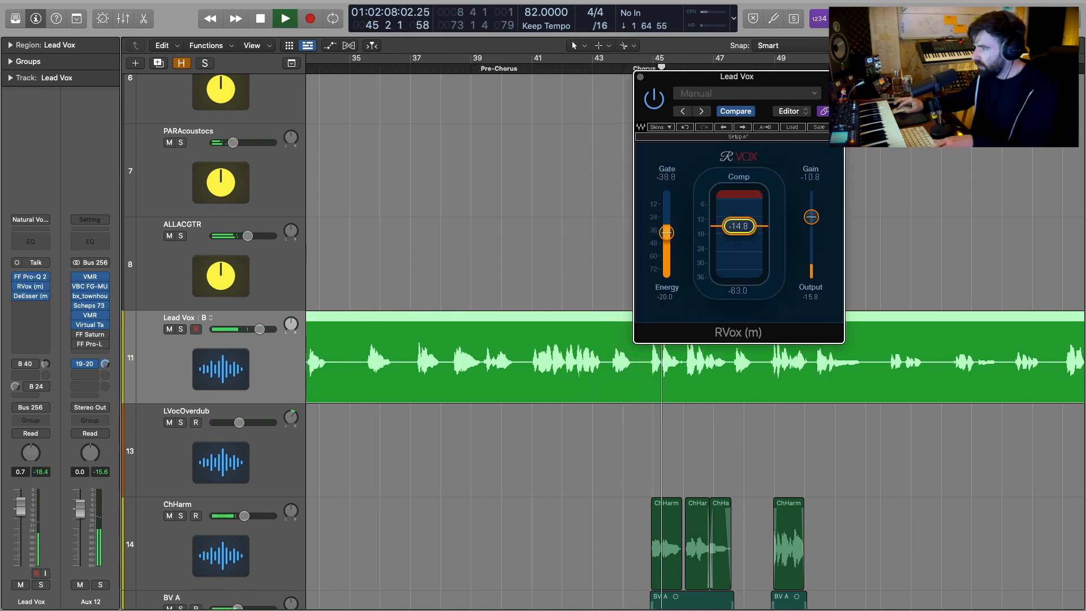
click(640, 77)
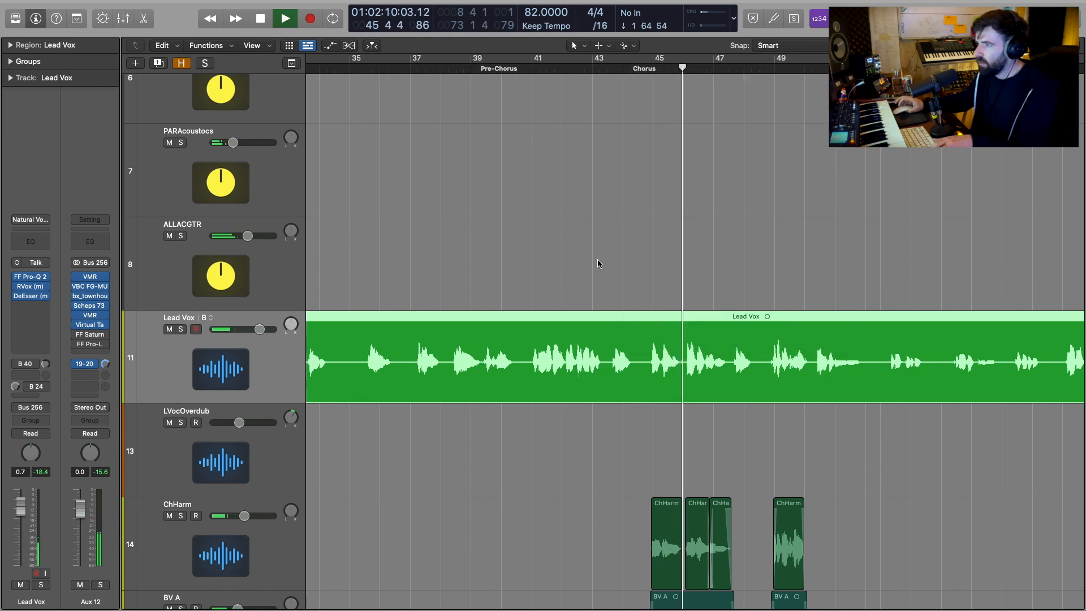
key(space)
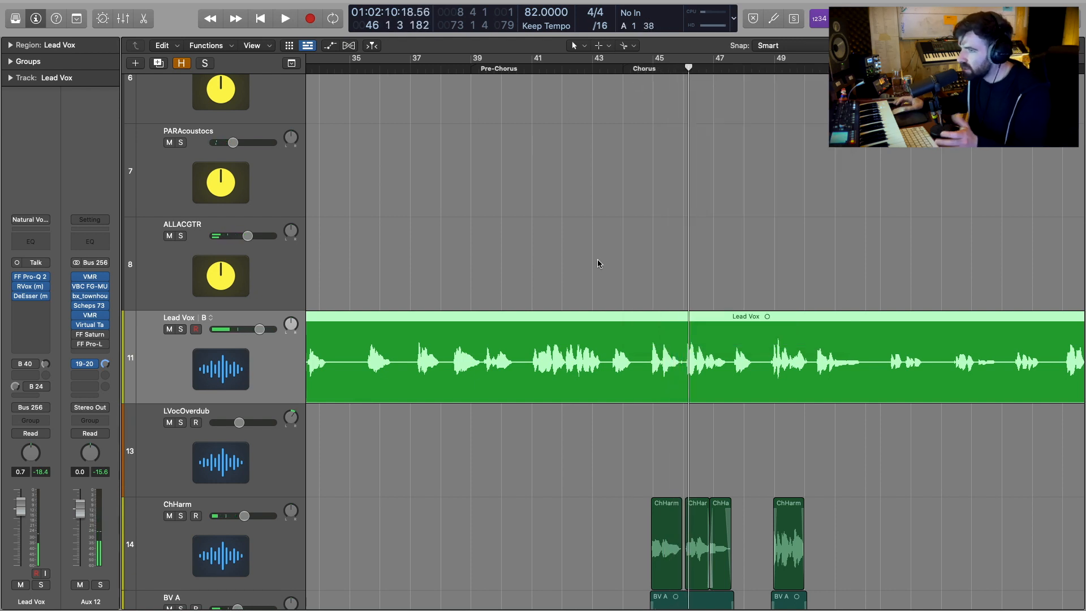
key(super+Left)
key(super+Left)
key(super+Left)
key(super+Left)
key(super+Left)
key(super+Left)
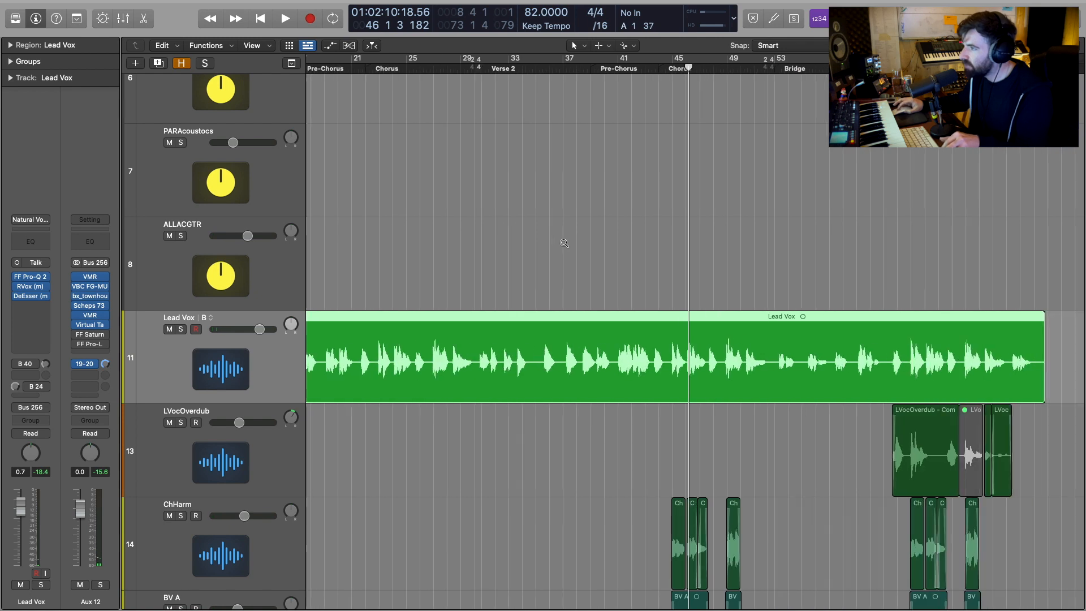
key(super+Right)
key(super+Right)
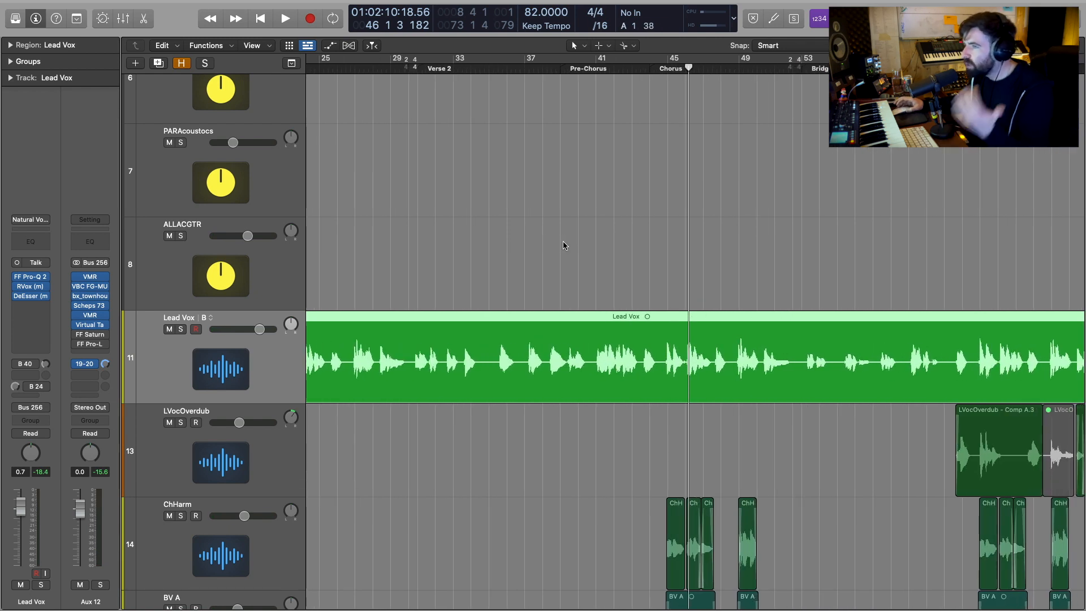
scroll(563, 245, left, 2)
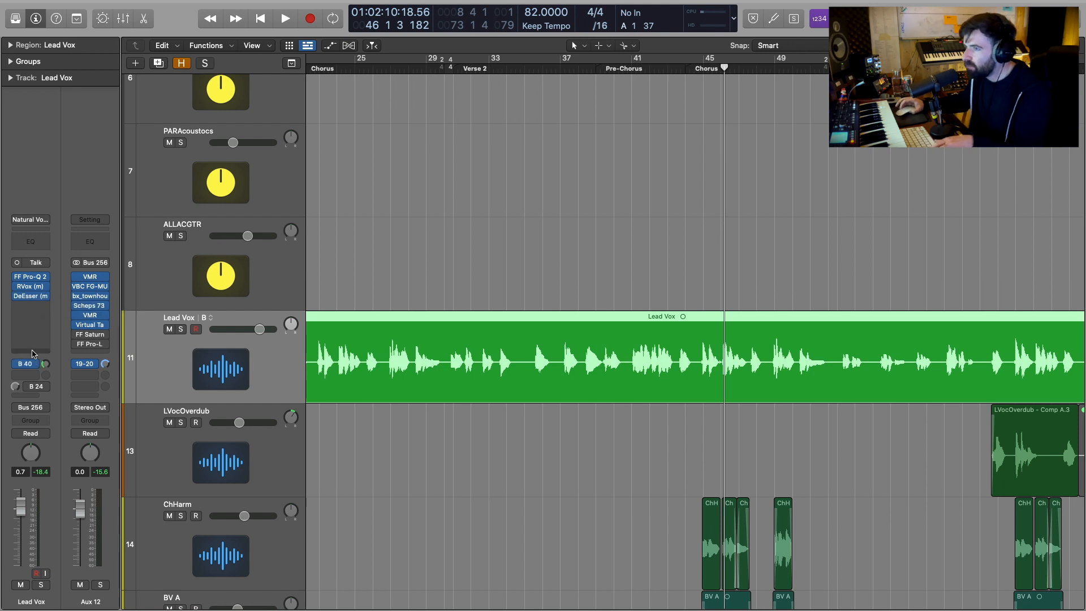
Open the LexVintagePlate reverb on the Bus 40 Plate channel and position its window over the arrangement
click(18, 365)
click(91, 326)
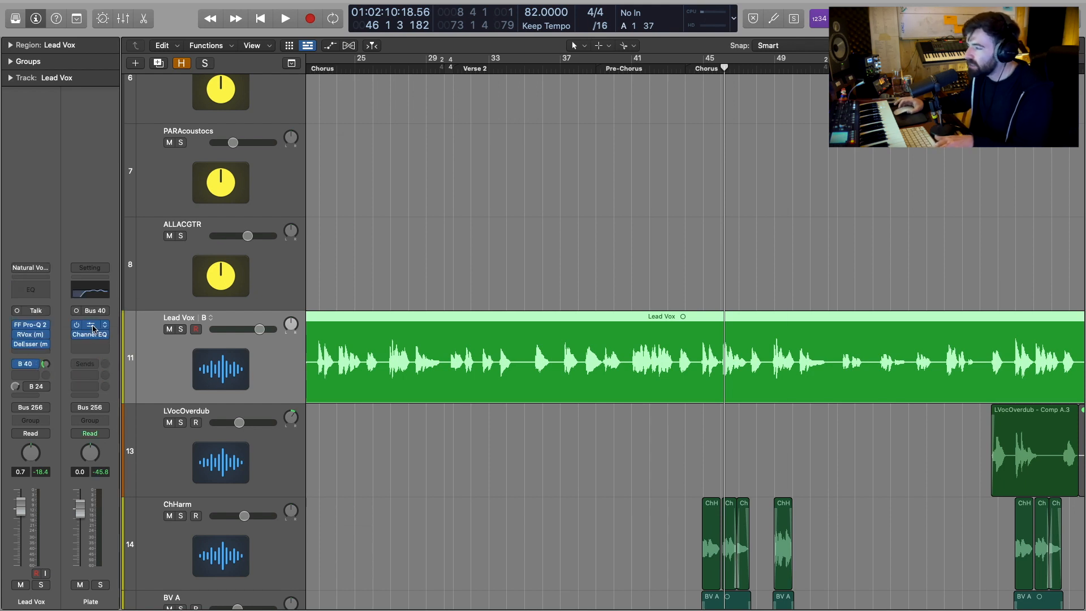
drag(581, 163, 731, 111)
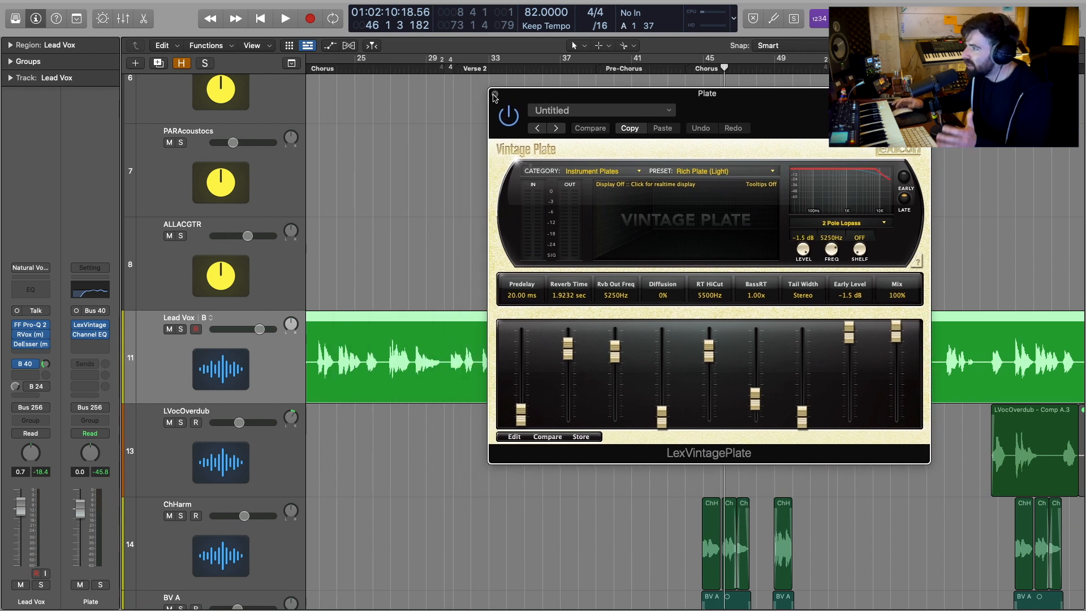
Play Verse 2 while fine-tuning the Lead Vox send level to Bus 40, and close the LexVintagePlate window
click(452, 69)
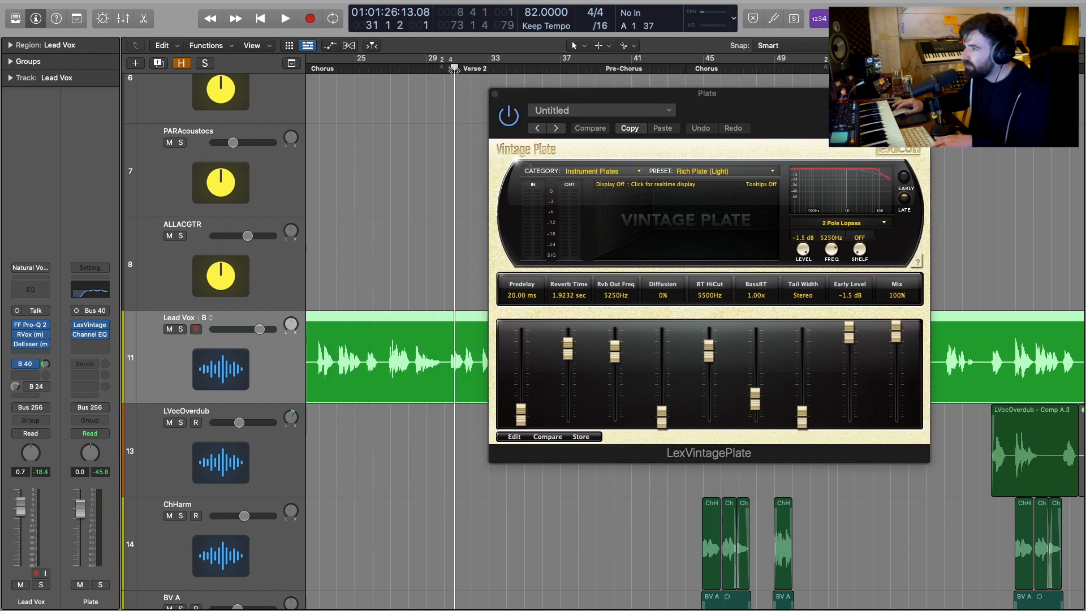
key(space)
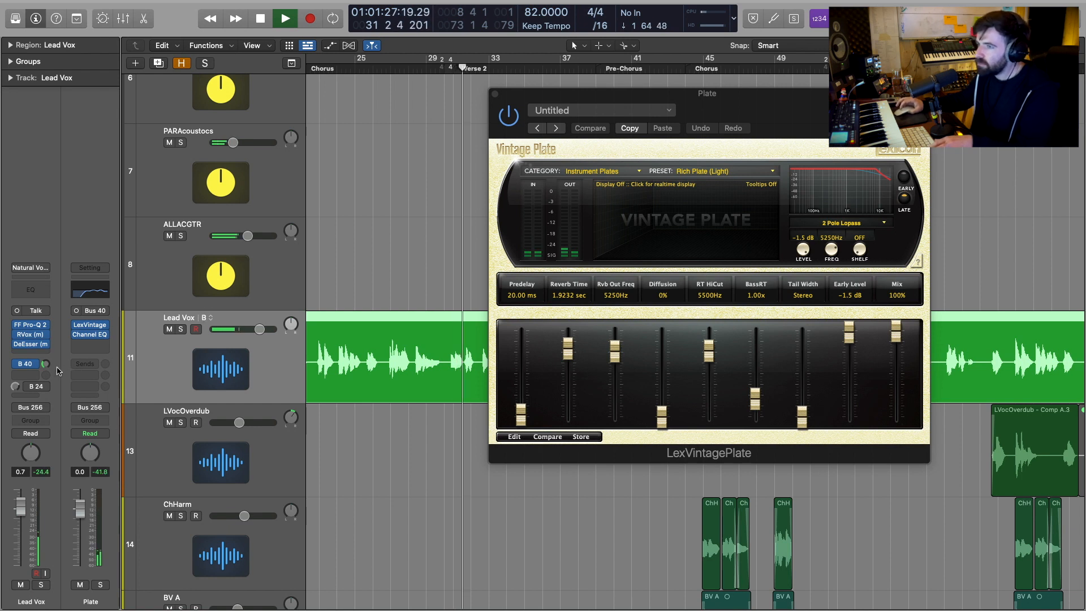
click(48, 362)
drag(48, 364, 47, 371)
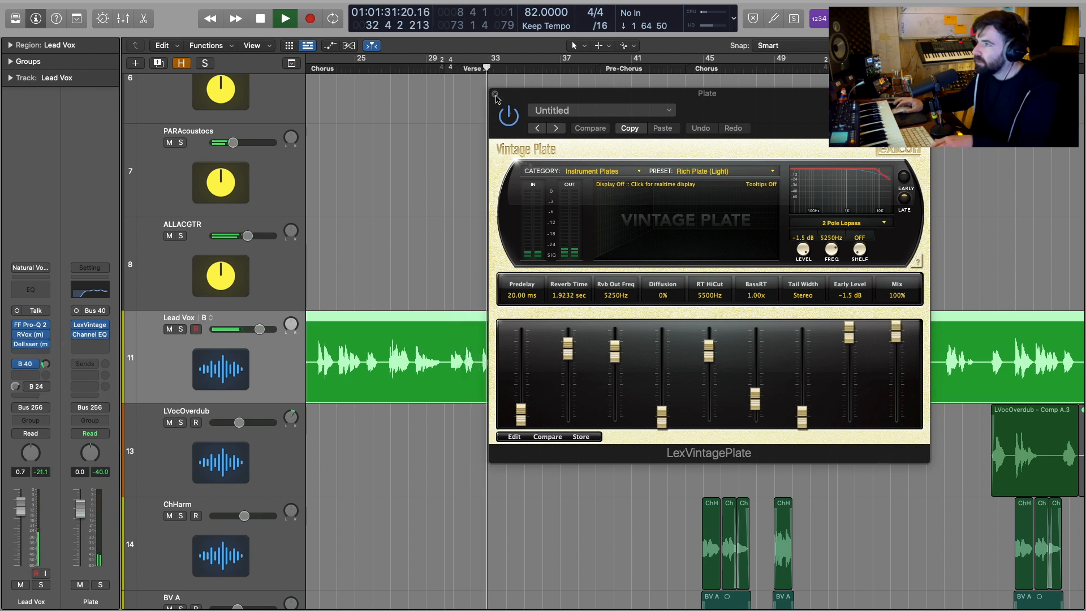
click(495, 95)
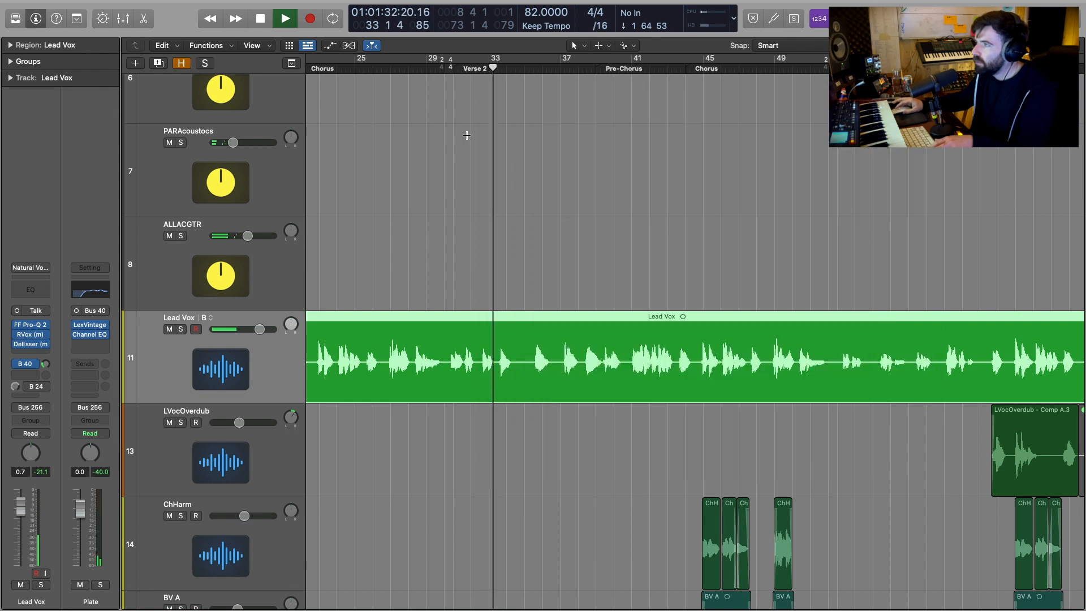
Set the 458 Hz band of the Plate channel's Channel EQ to -7.8 dB, close the EQ and stop playback
click(92, 335)
drag(589, 302, 589, 308)
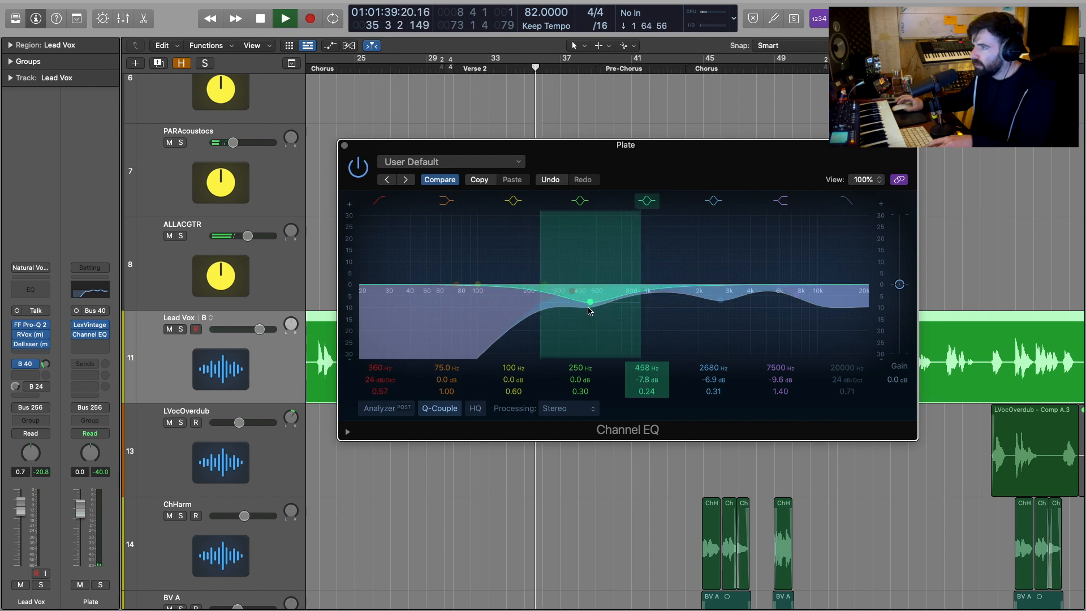
click(345, 145)
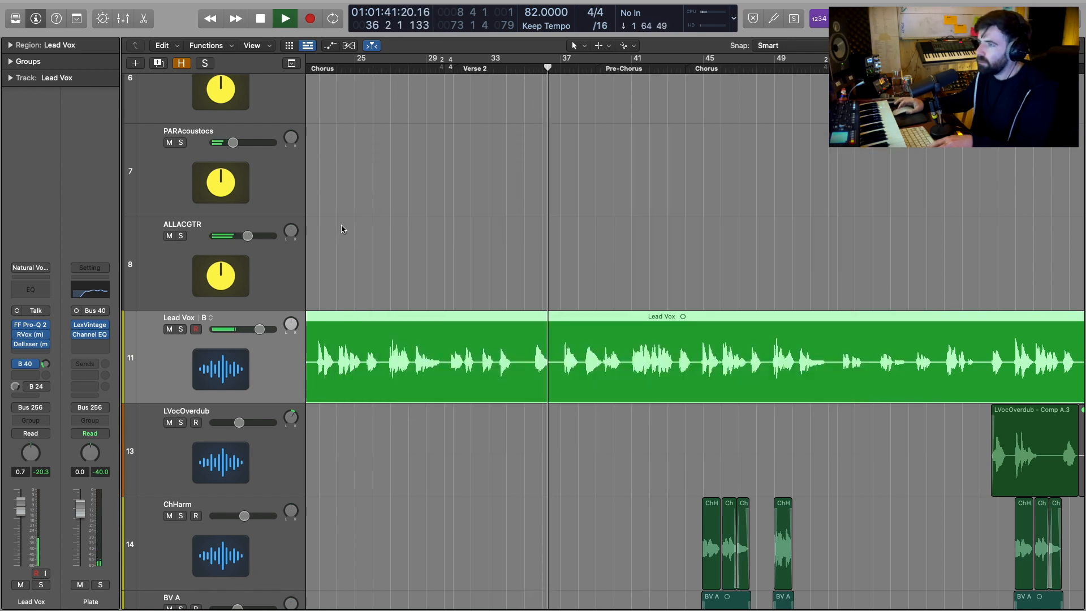
key(space)
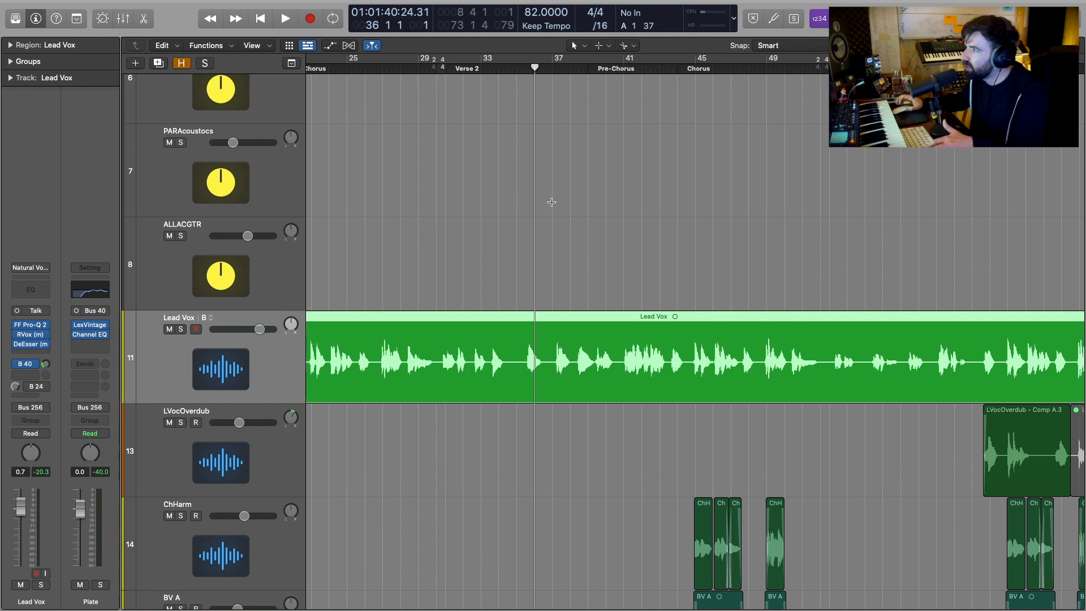
Play the song into the Chorus, lower the Lead Vox fader to -1.1 dB and stop playback
double_click(671, 70)
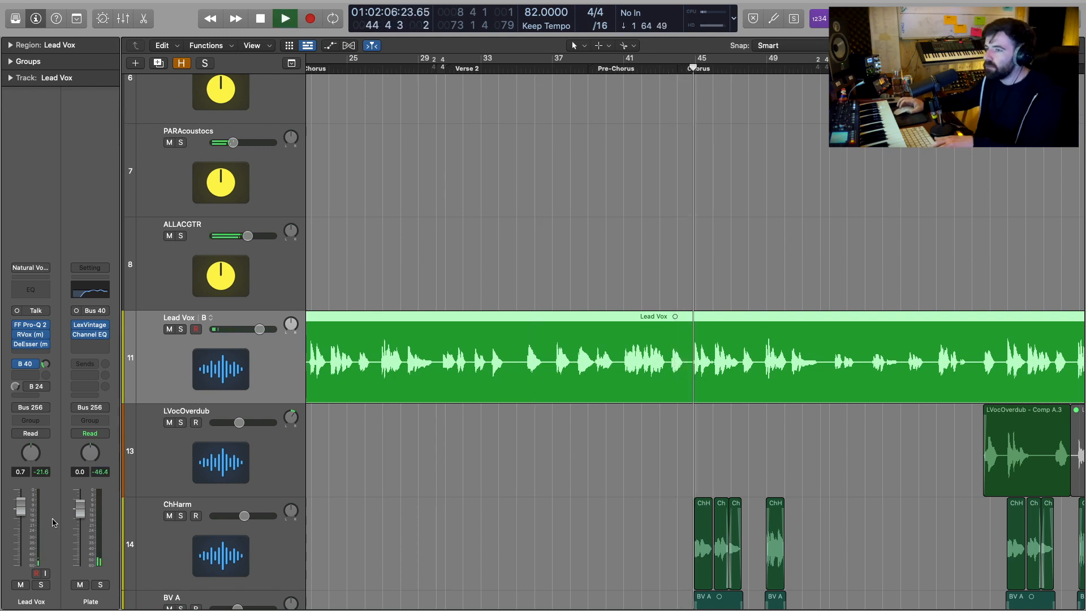
drag(22, 510, 24, 521)
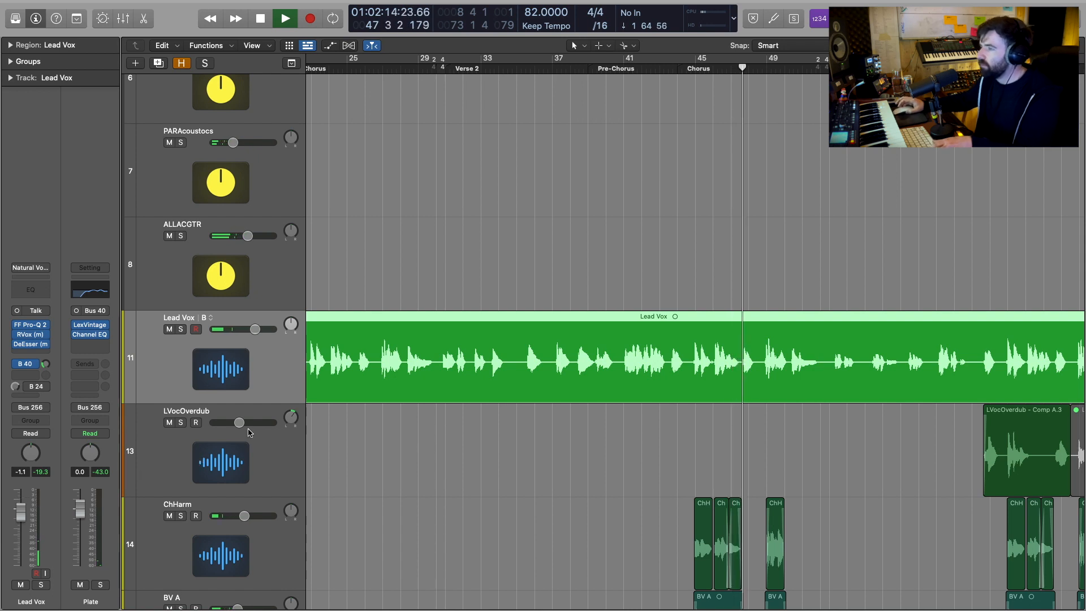
key(space)
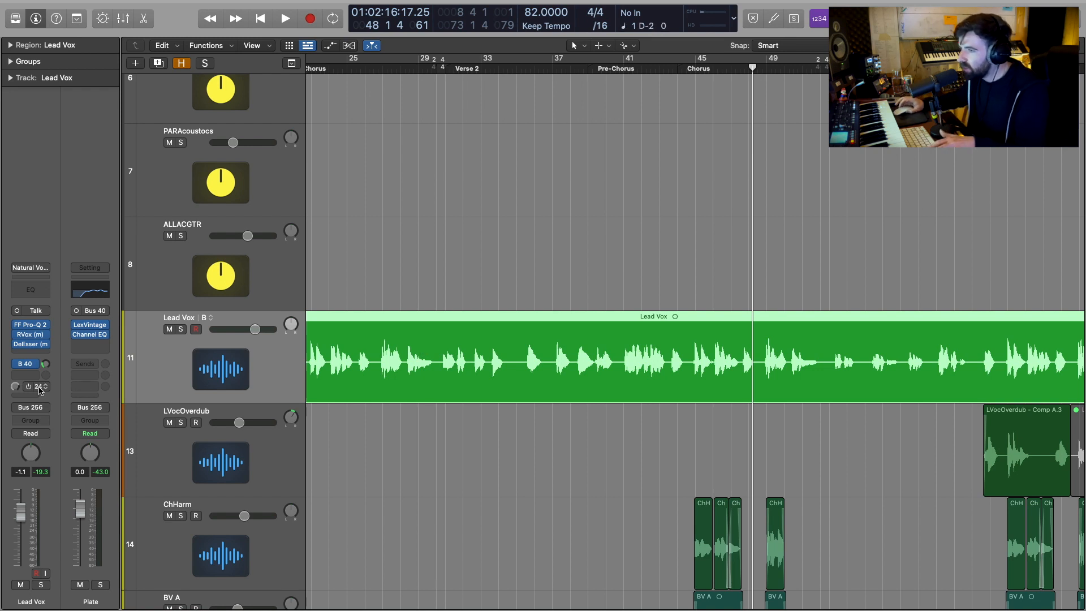
Enable the Lead Vox send to Bus 24, open the C1 comp-gate on its channel over the arrangement, and view the send's routing options
click(16, 390)
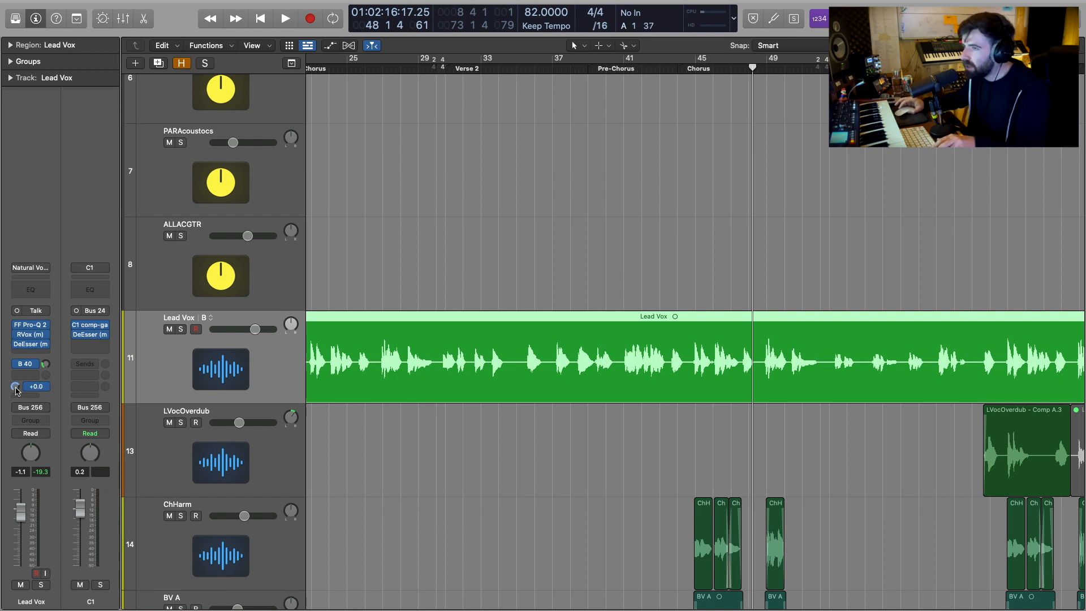
click(89, 325)
drag(590, 162, 675, 114)
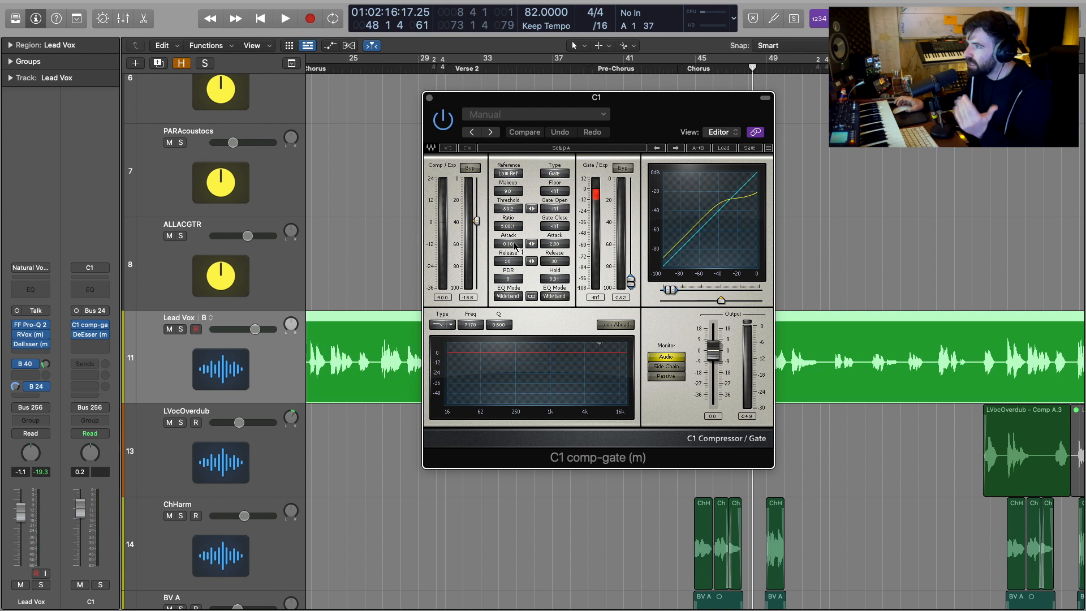
click(44, 388)
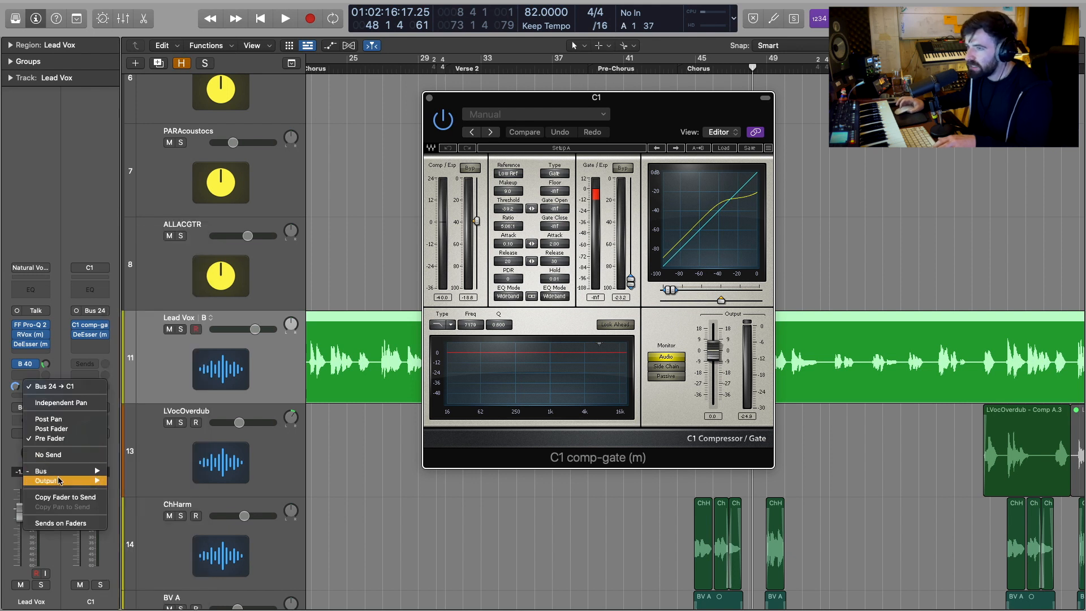
mouse_move(59, 474)
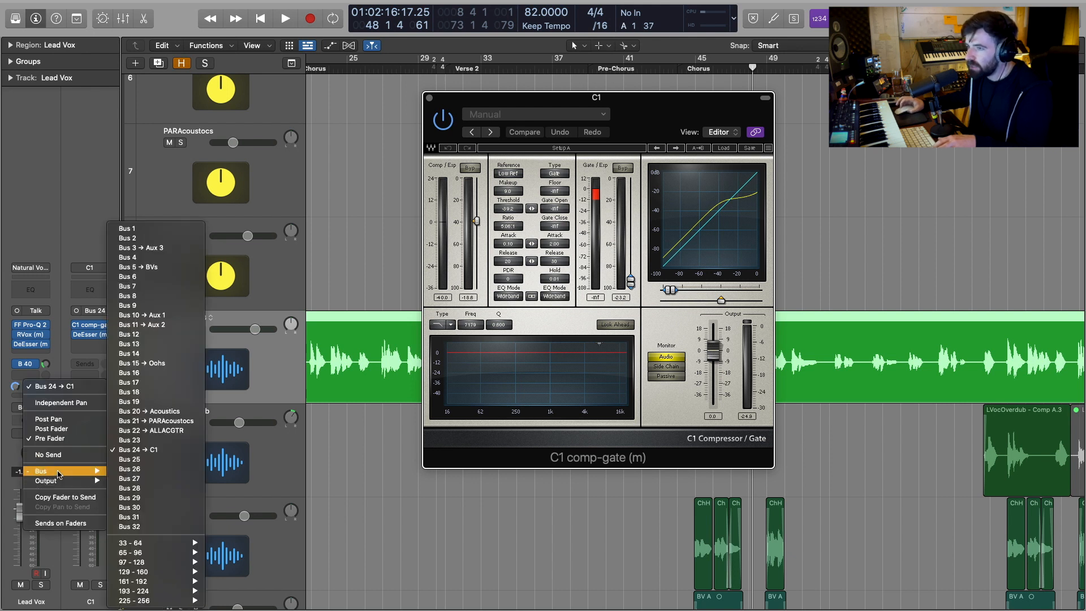
click(59, 291)
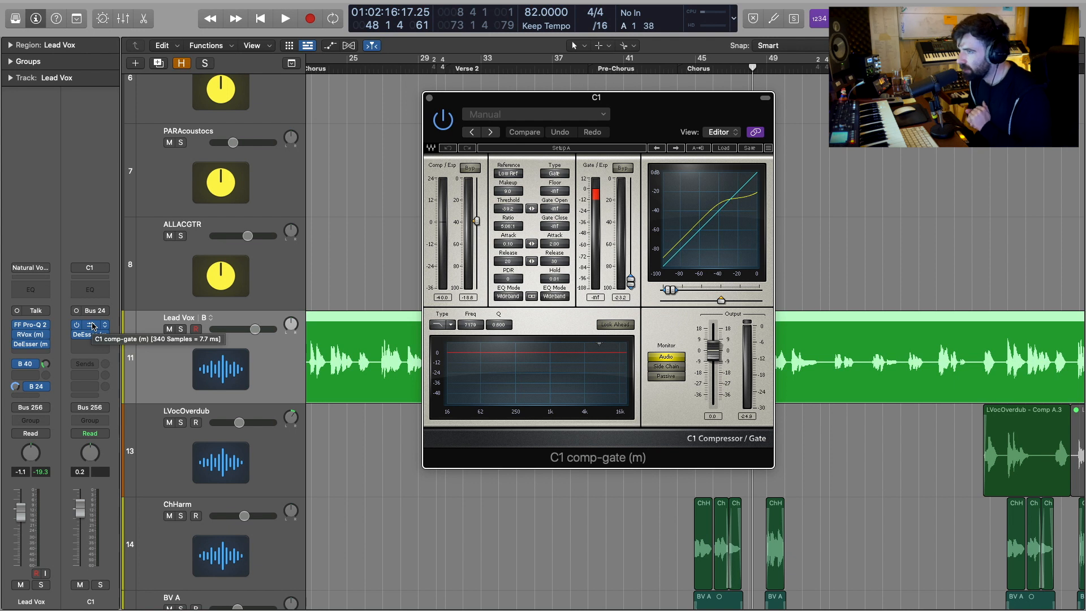
Try longer attack and release times on the C1 compressor, and reset attack to 0.1 and release to 20
click(514, 245)
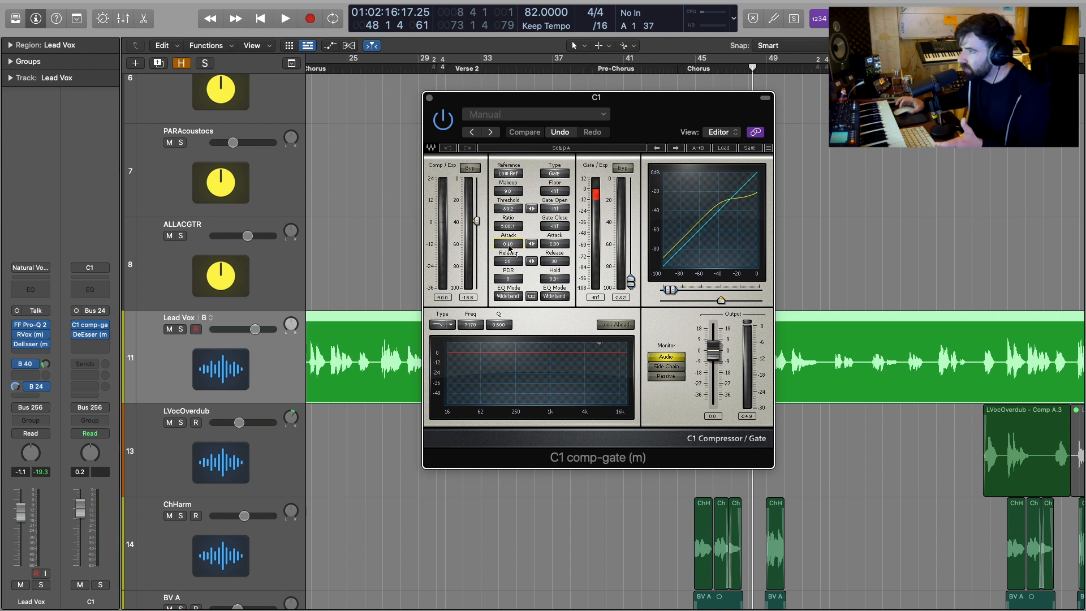
drag(517, 250, 517, 226)
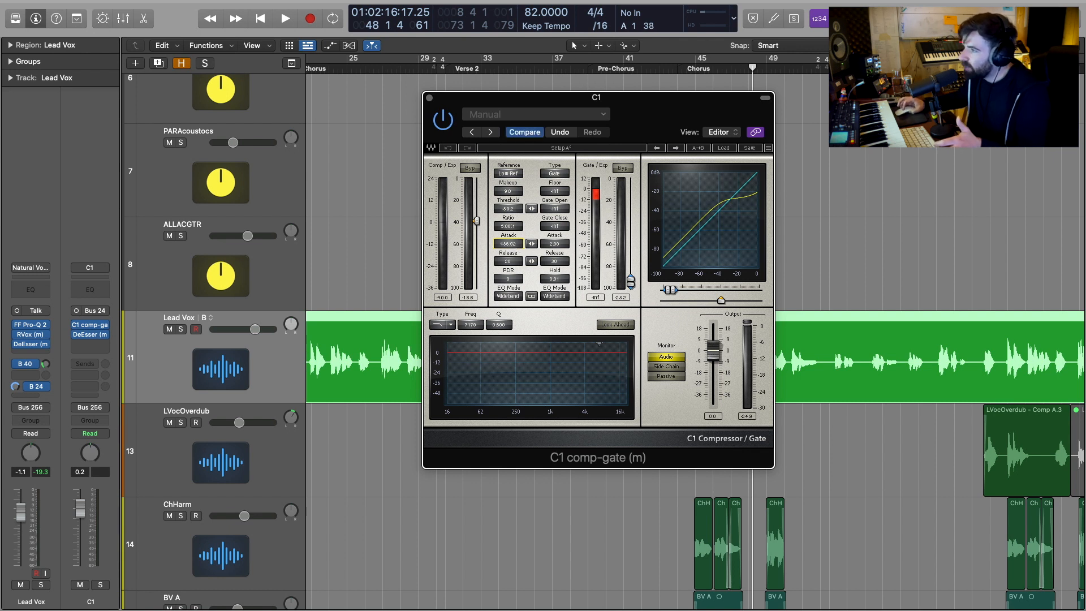
click(512, 245)
text(0.)
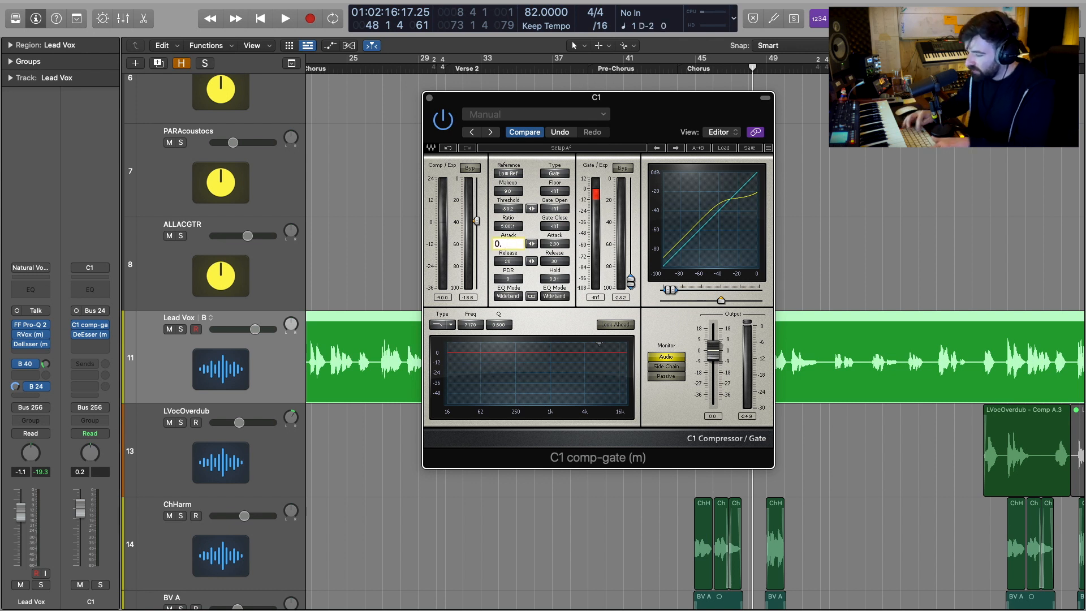
text(1)
key(Return)
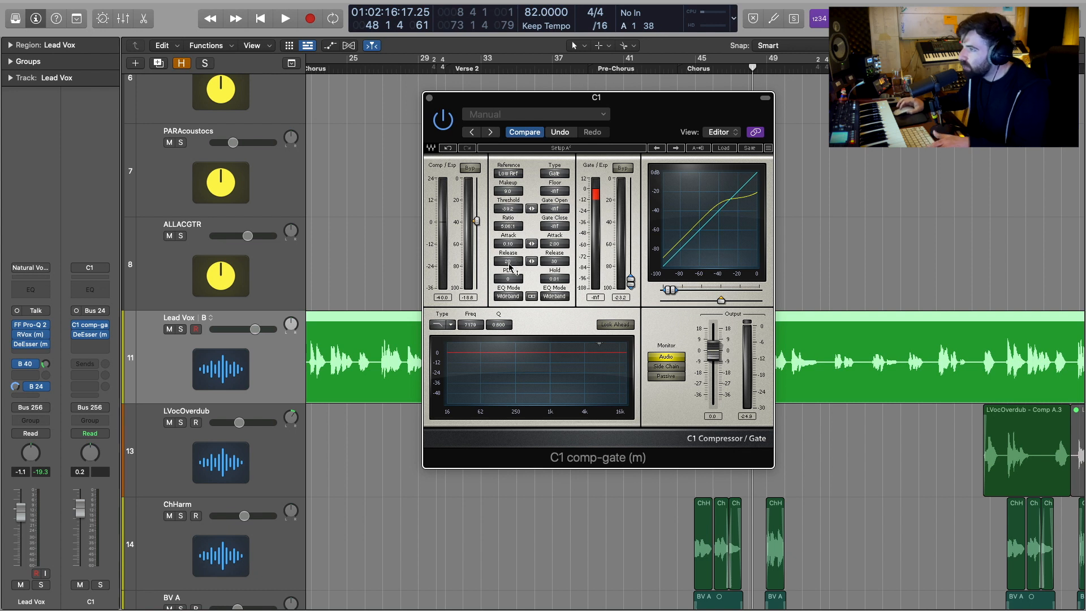
drag(513, 261, 506, 283)
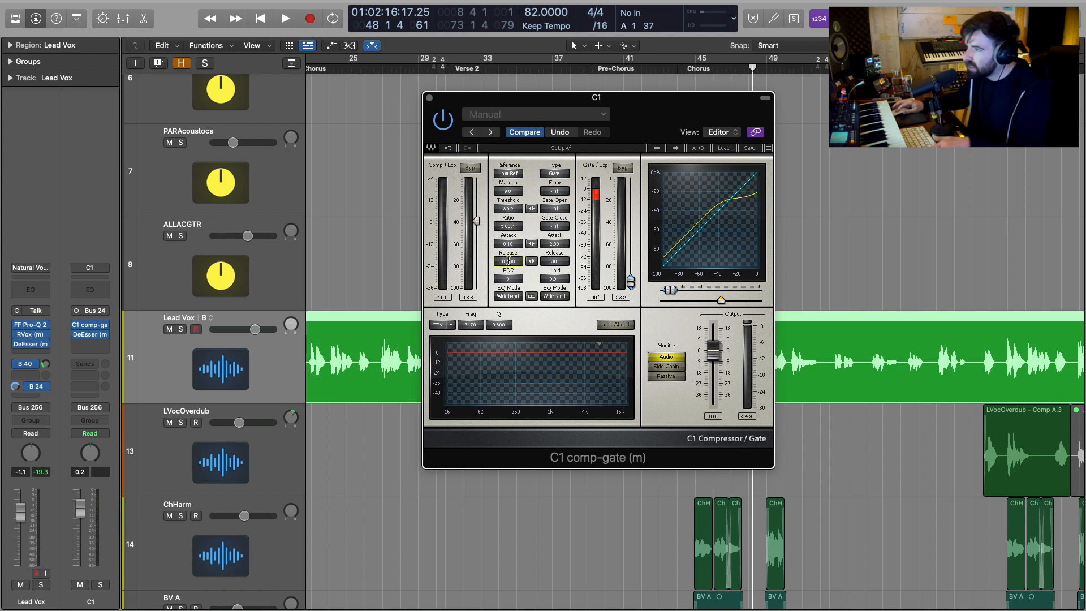
text(20)
key(Return)
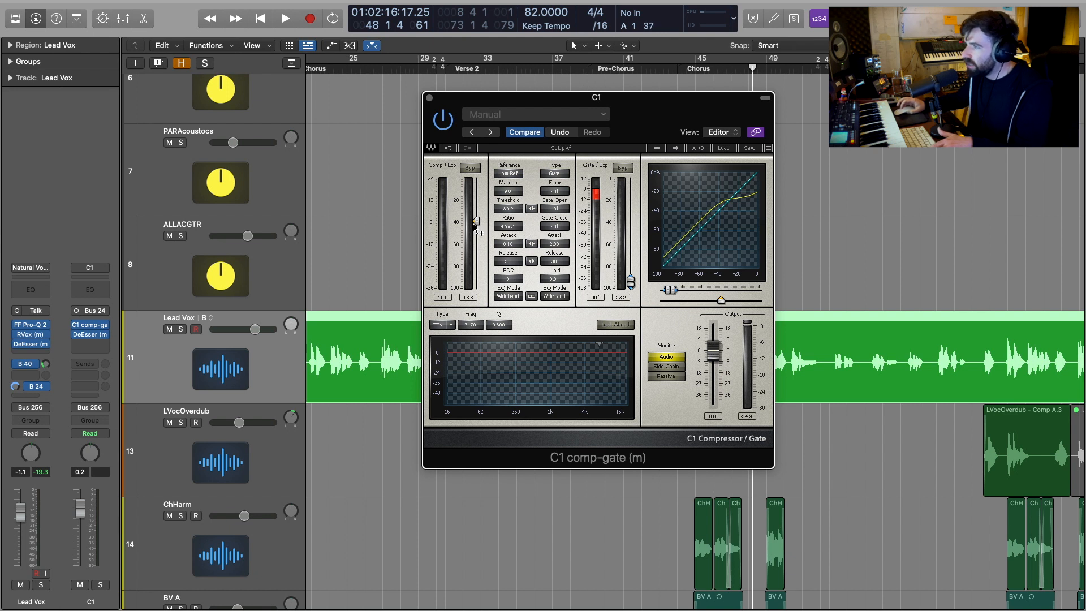
Solo the C1 channel and play the song from the Pre-Chorus
click(101, 586)
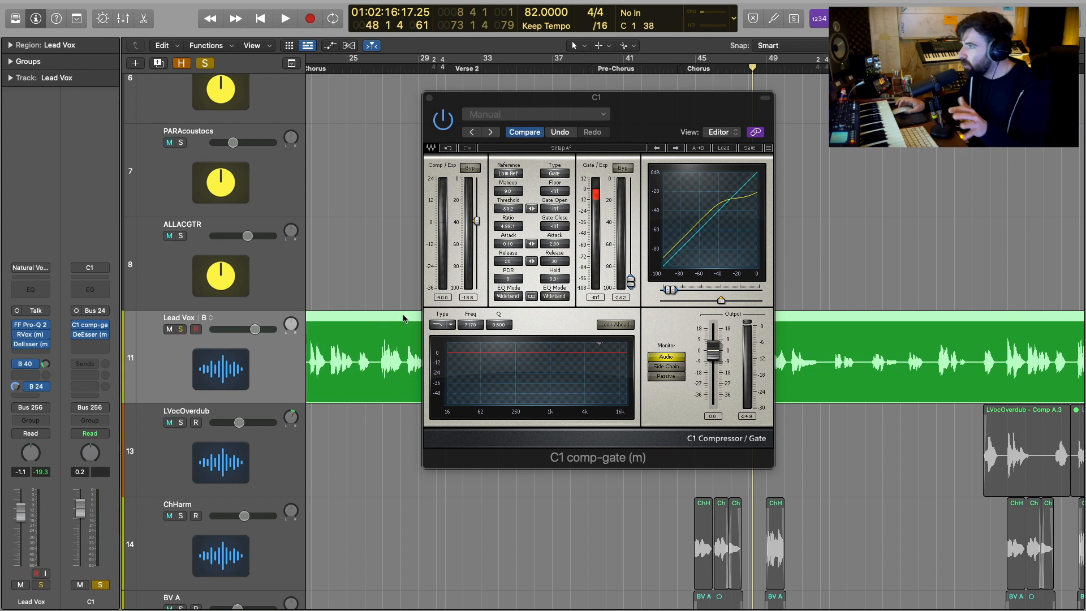
click(589, 69)
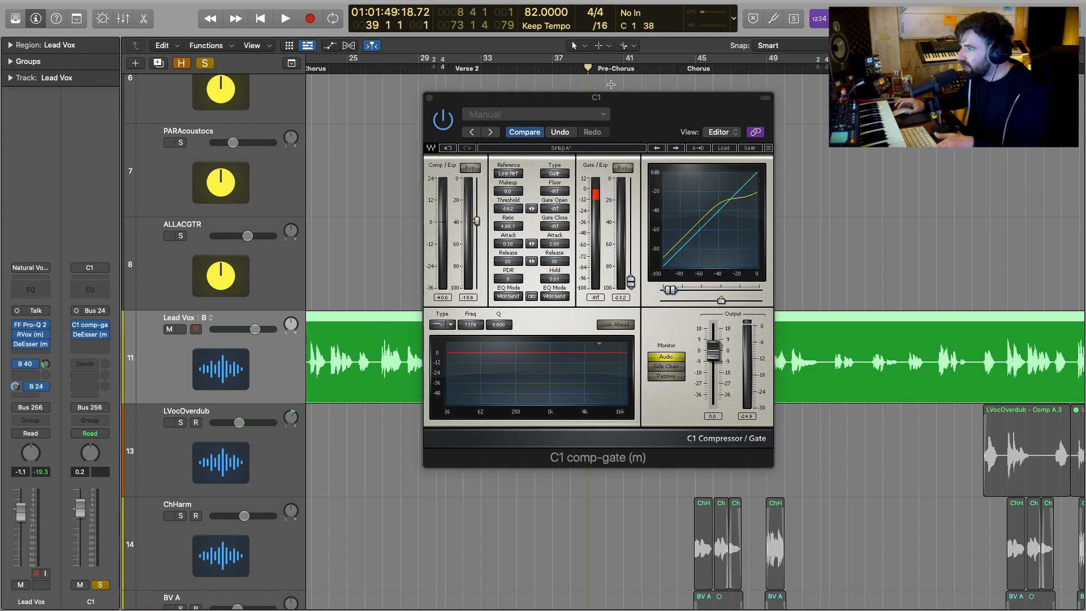
key(space)
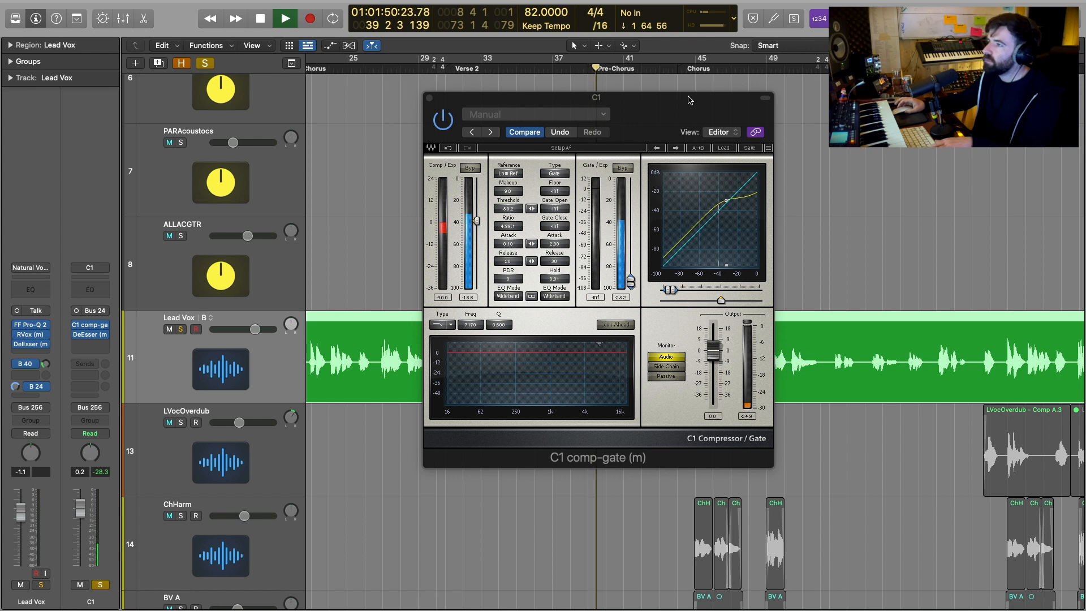
Lower the C1 compressor's threshold to about -44 and set its attack to 0.15 during playback
drag(477, 221, 478, 225)
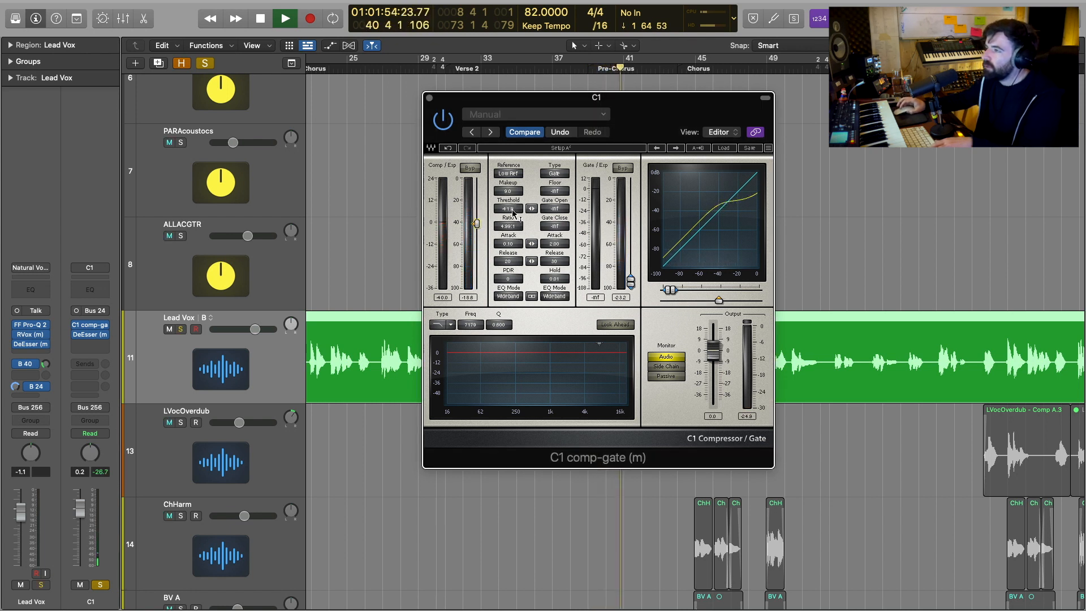
drag(508, 245, 508, 269)
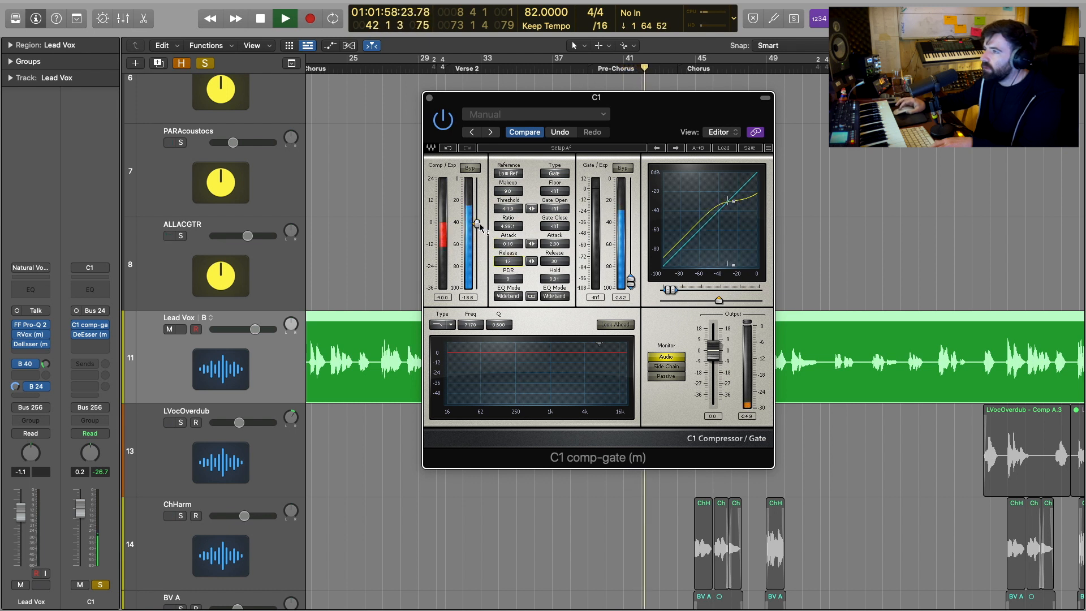
drag(477, 224, 477, 226)
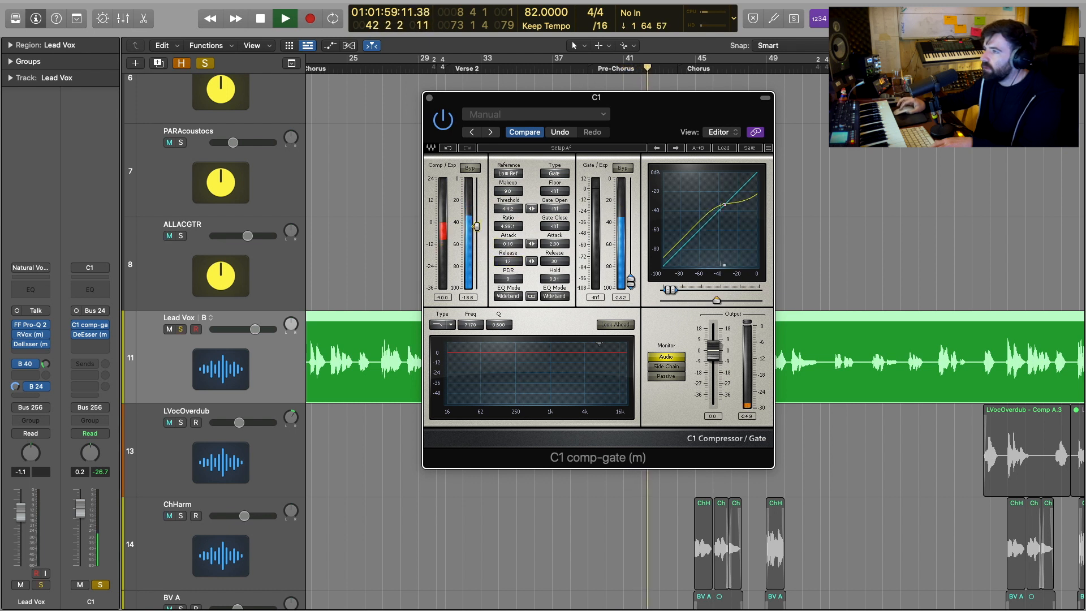
Compare the C1 compressor bypassed and active, adjust its makeup gain and stop playback
click(445, 123)
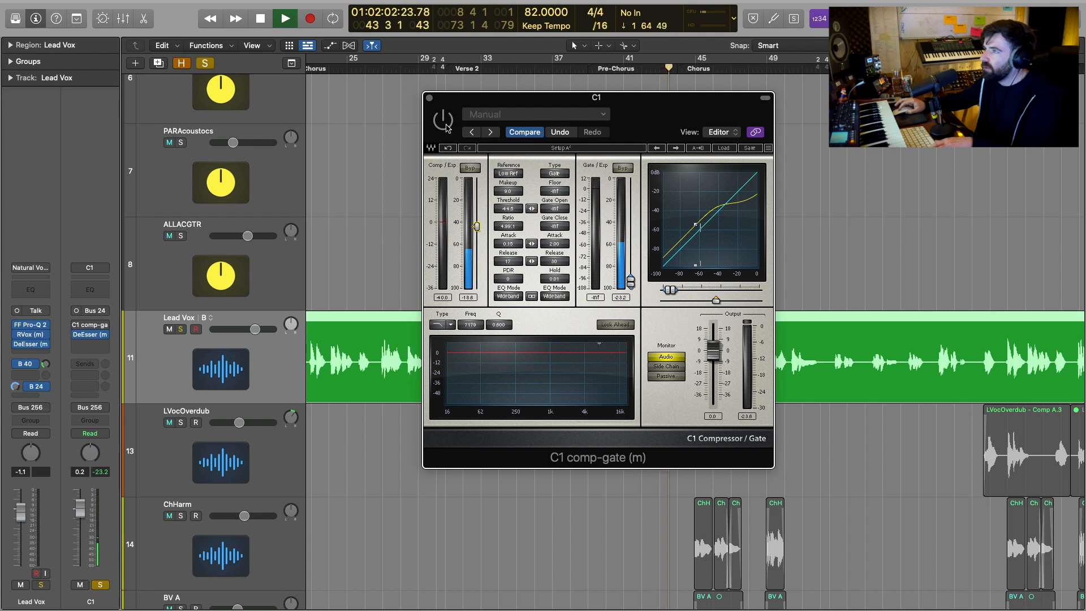
click(444, 120)
drag(508, 190, 508, 183)
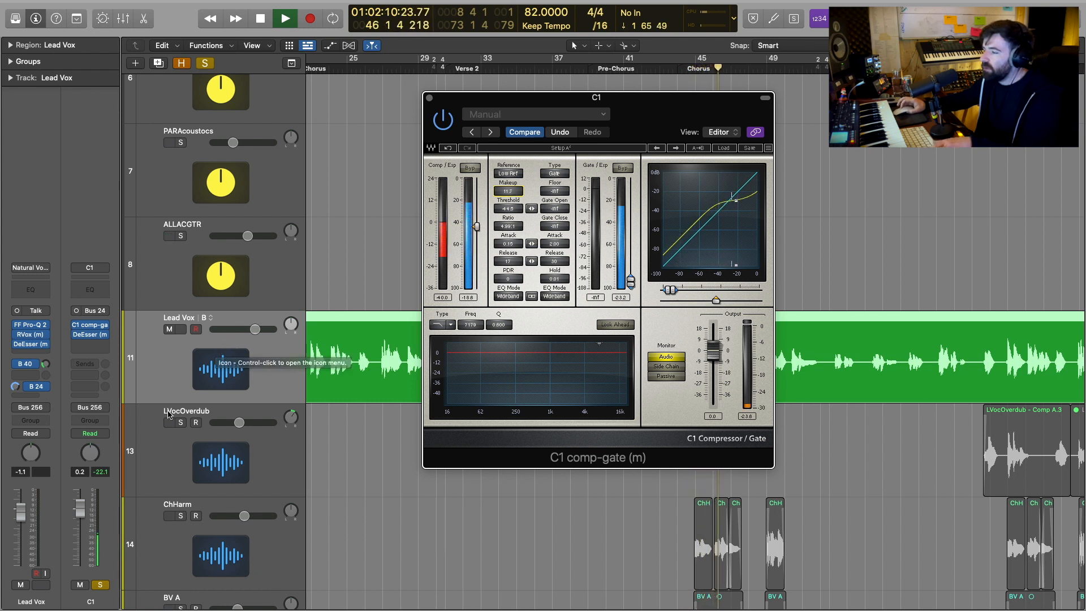
key(space)
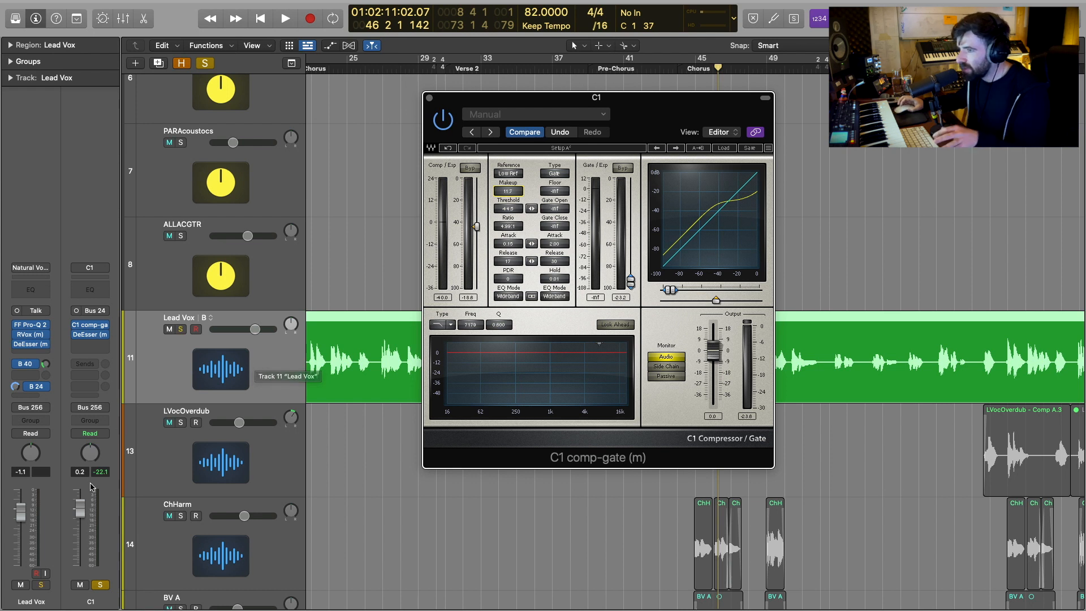
Lower the C1 channel fader to -13.2 dB and take the channel out of solo
drag(80, 509, 79, 542)
click(102, 585)
click(101, 585)
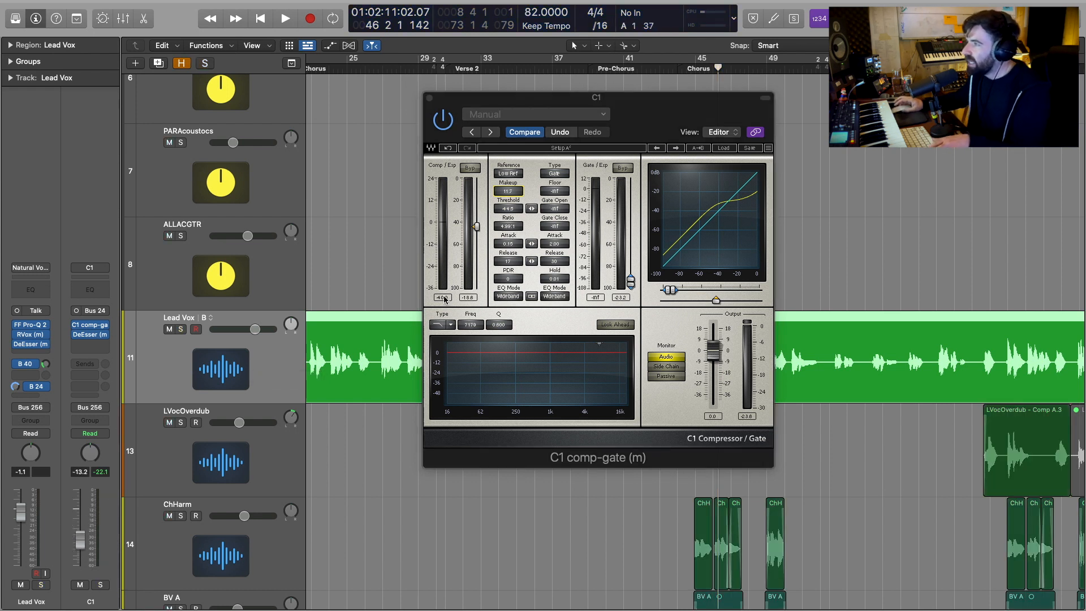
Play from the Pre-Chorus while balancing the Lead Vox fader at -2.1 dB and the C1 channel fader at -10.4 dB
double_click(591, 69)
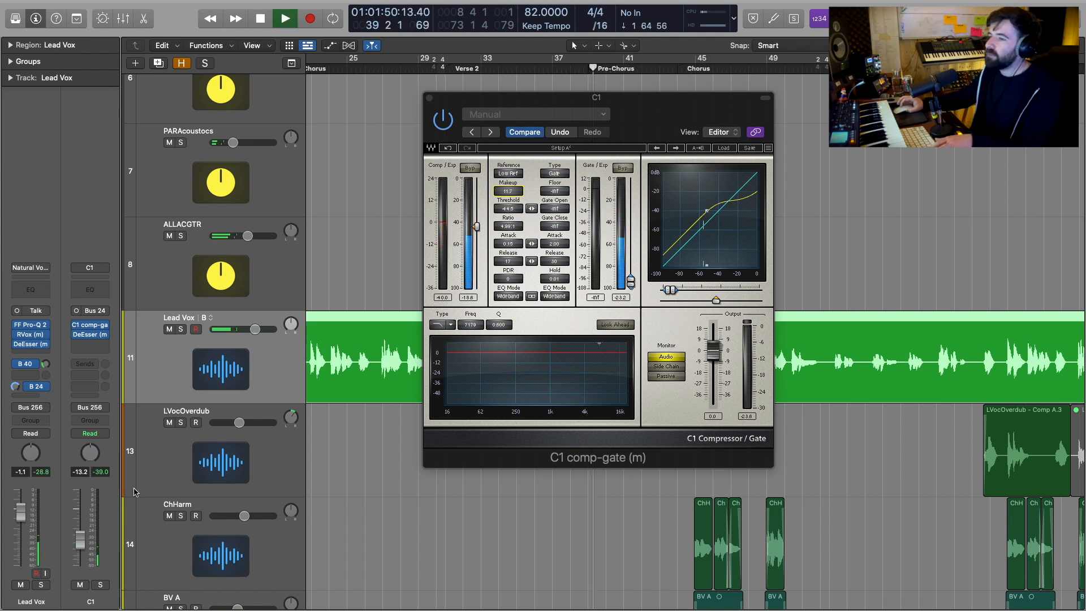
drag(87, 549, 30, 525)
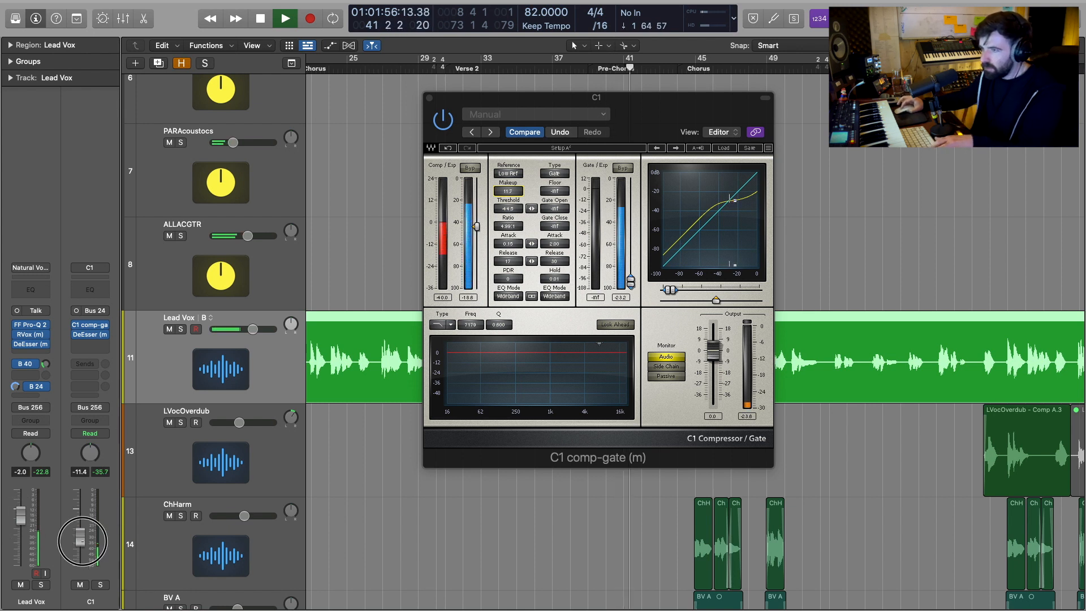
click(78, 541)
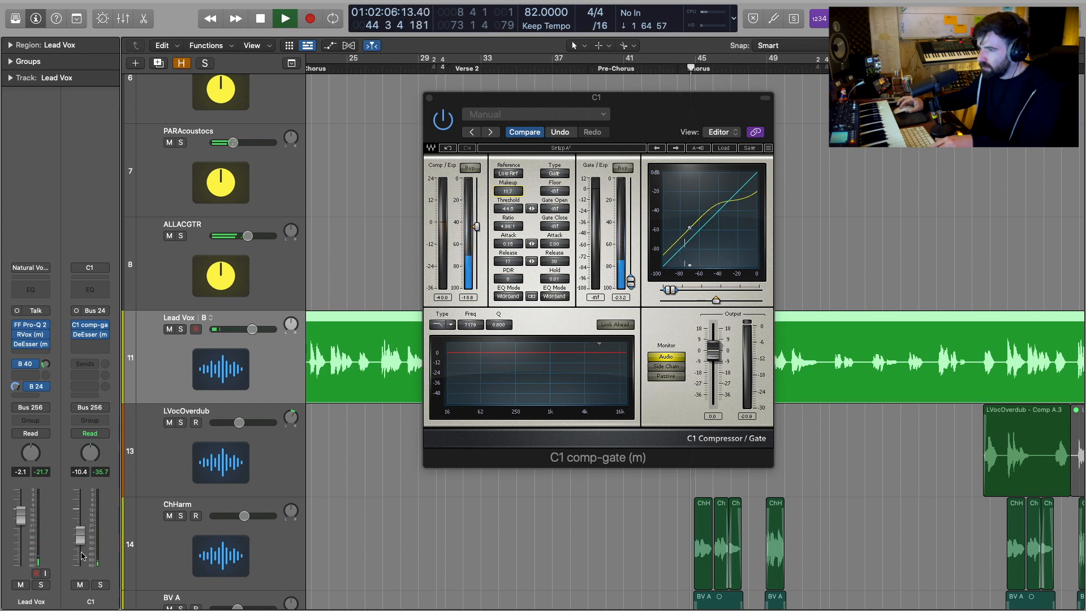
Raise the C1 channel fader to -8.4 dB while comparing it muted and unmuted, stop playback and close the C1 window
click(83, 587)
drag(81, 536, 82, 533)
drag(81, 535, 81, 533)
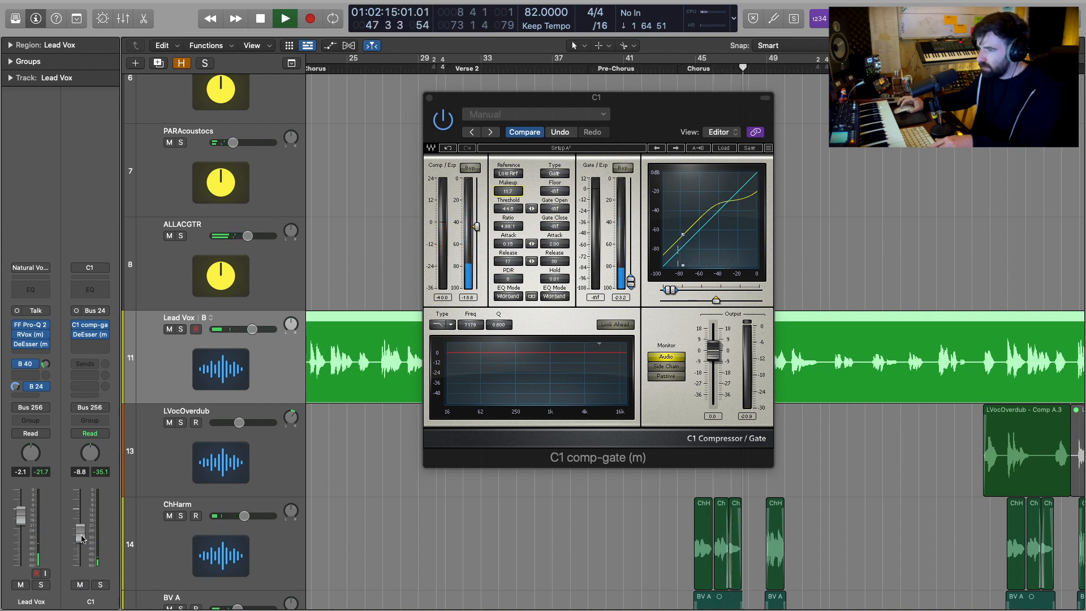
click(79, 587)
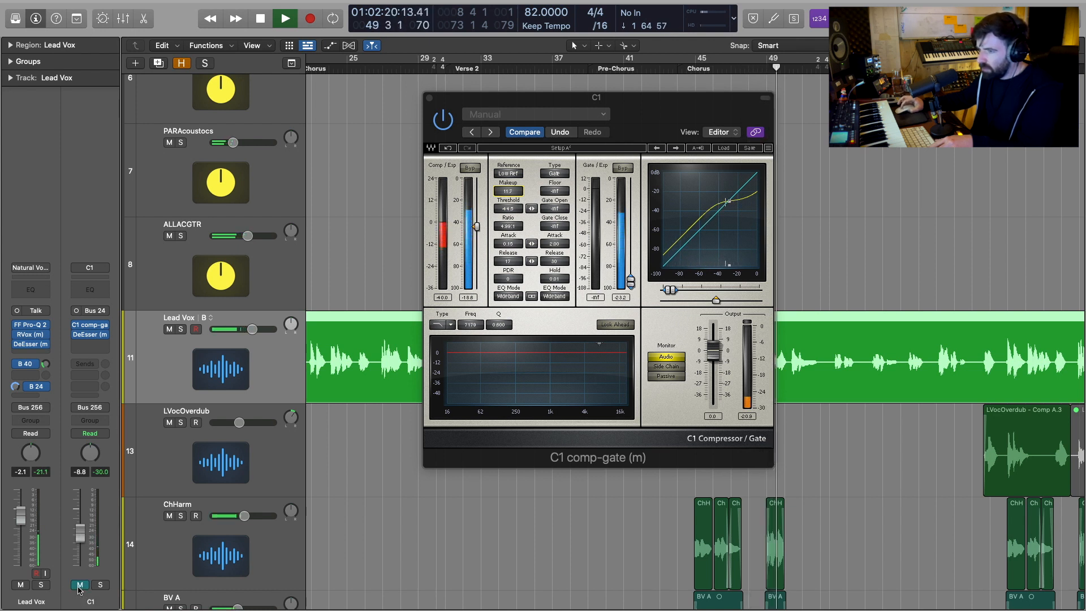
click(79, 585)
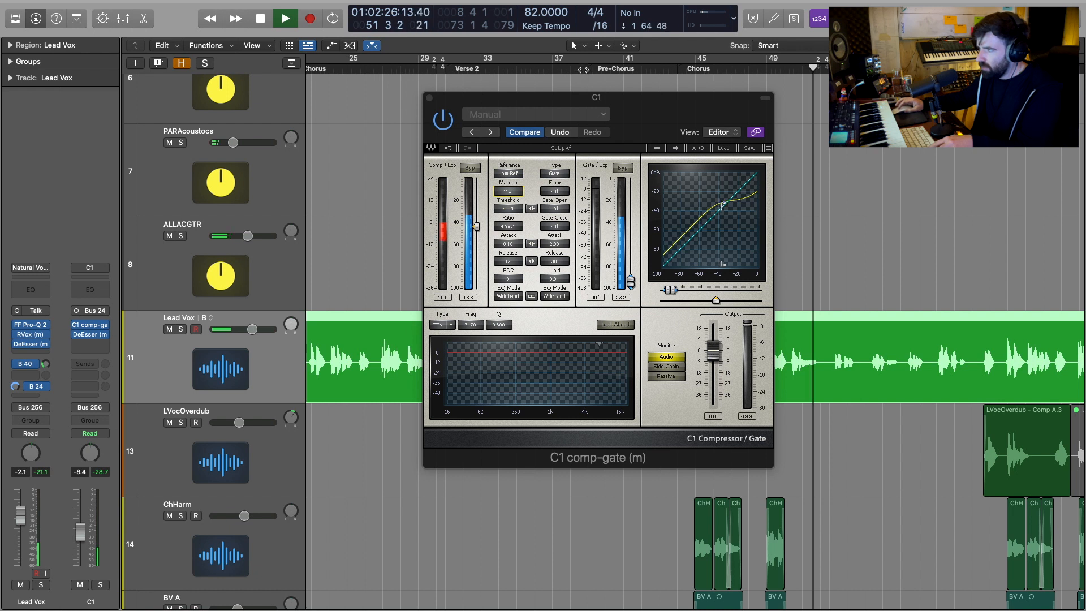
key(space)
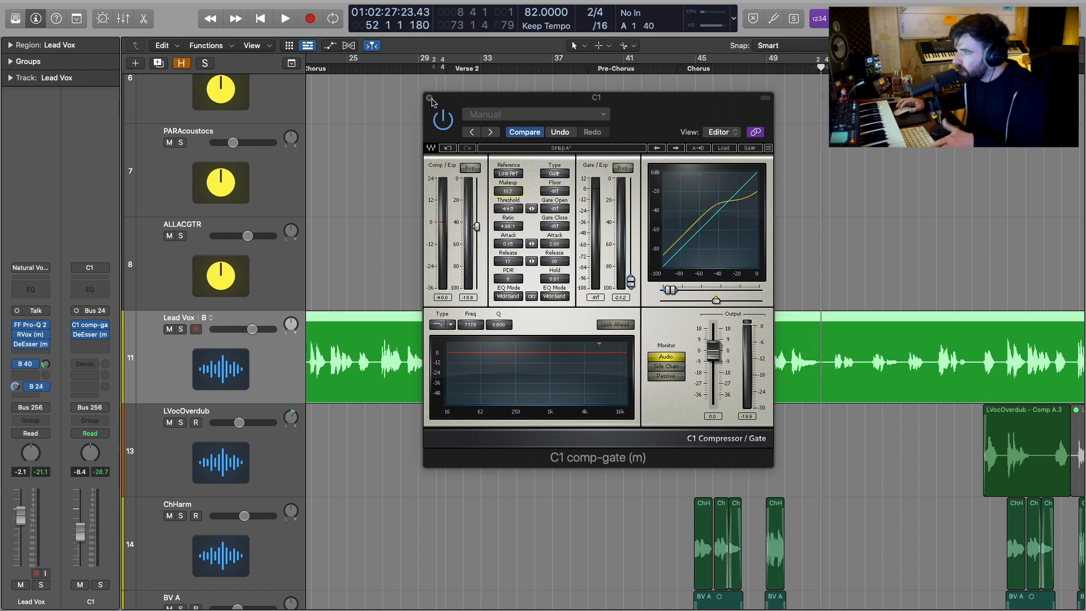
click(431, 99)
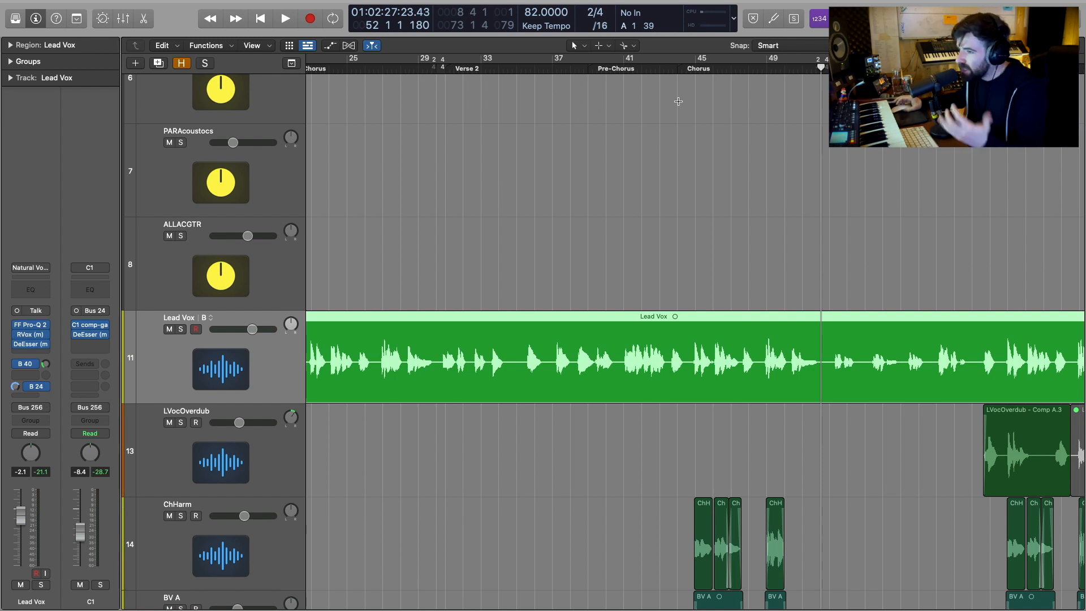
Move the playhead to bar 44, beat 3, near the start of the Chorus
click(669, 71)
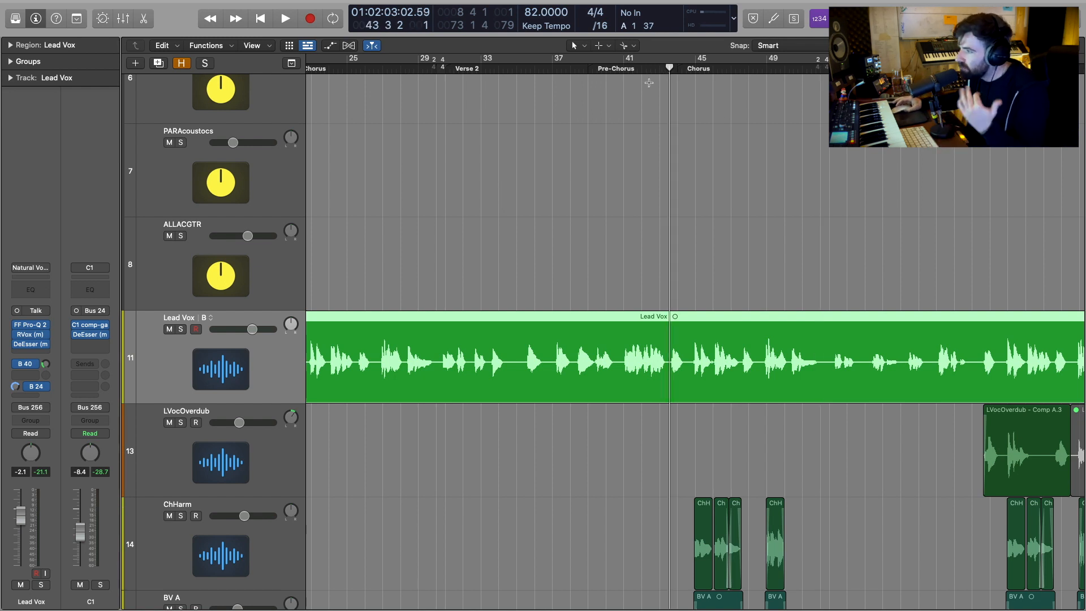
click(678, 69)
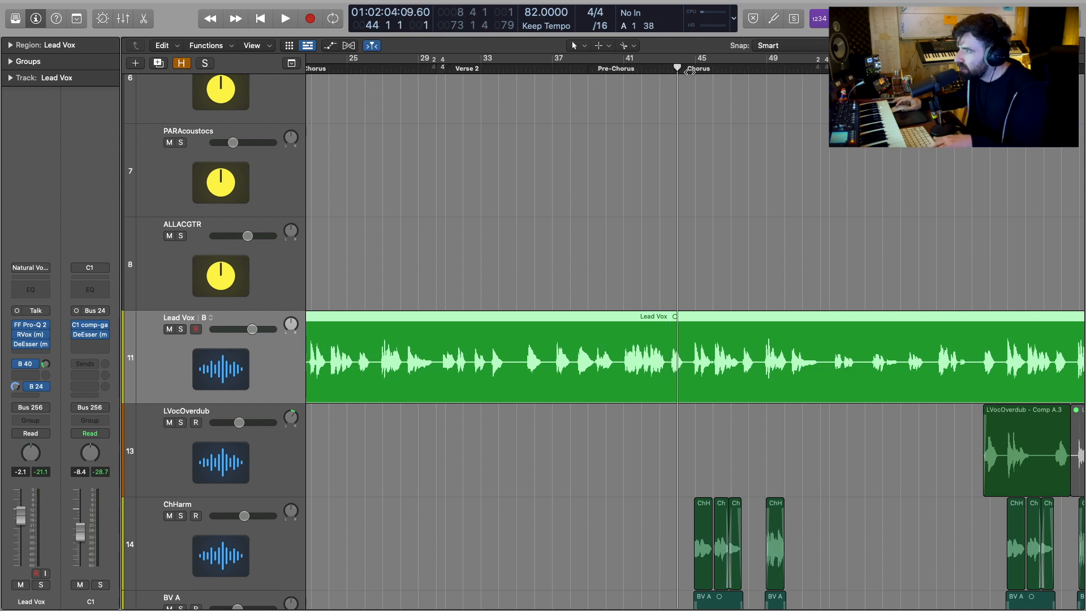
click(688, 69)
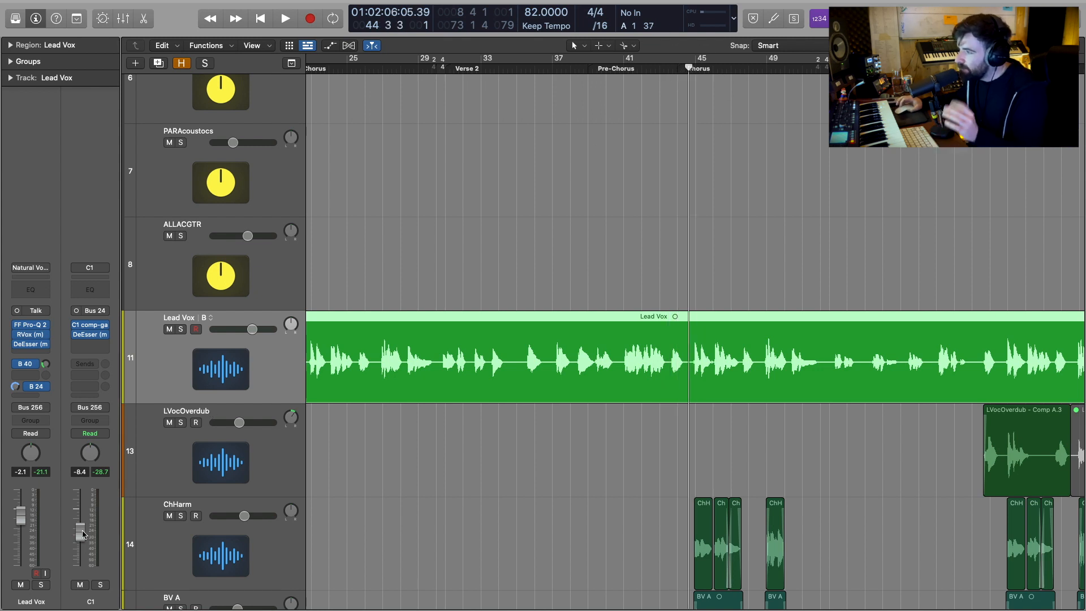
Play the Chorus from bar 44 while muting and unmuting the C1 channel to compare its effect on the vocal
scroll(579, 422, right, 5)
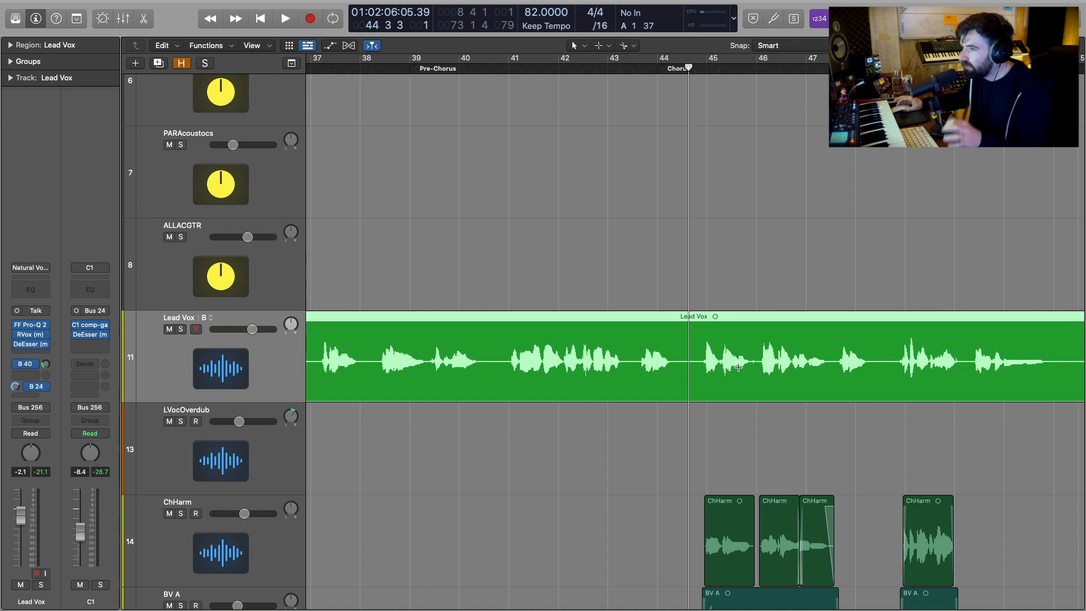
key(space)
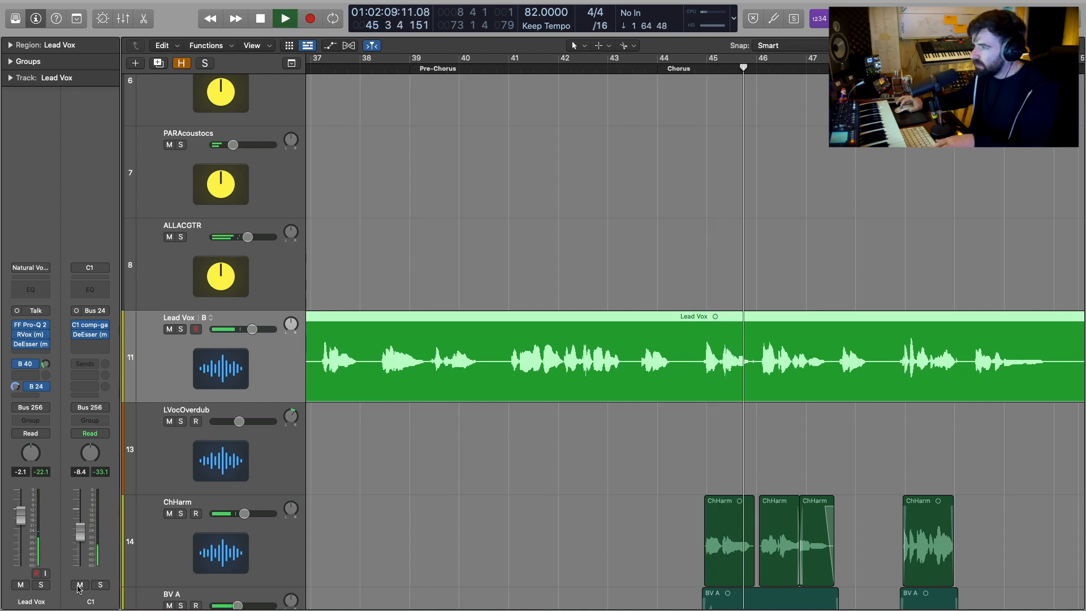
click(79, 586)
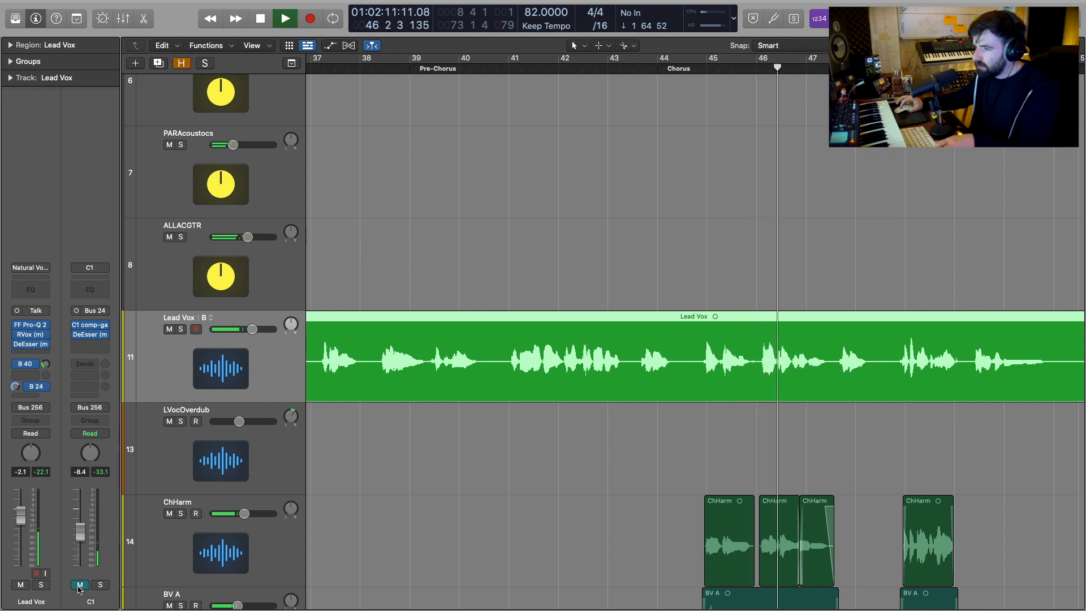
click(79, 586)
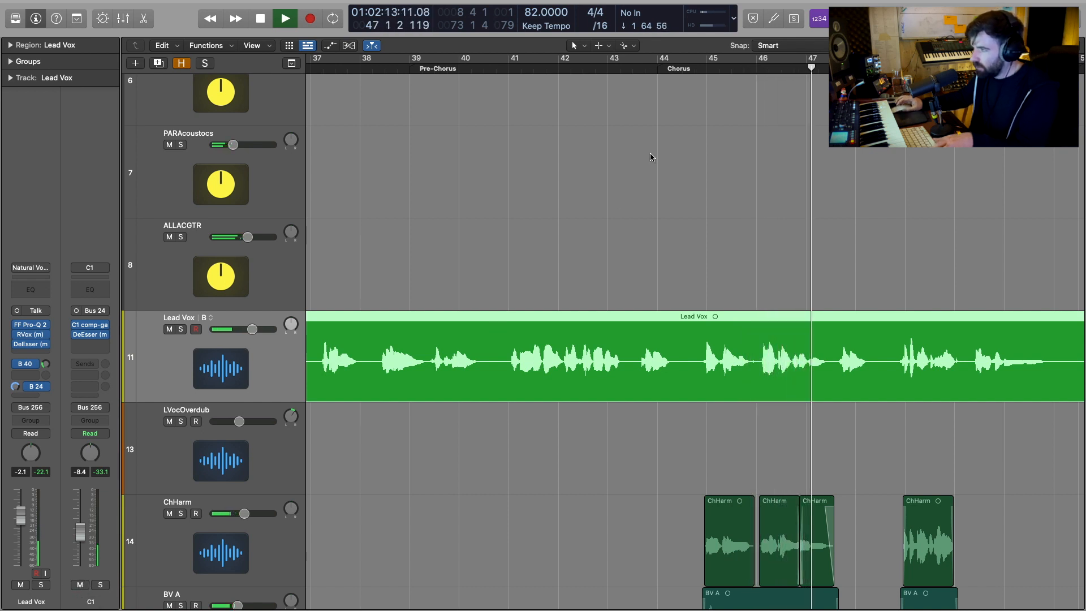
Replay the Chorus from bar 46 with the C1 channel muted, stop, unmute the channel and resume playback
click(756, 68)
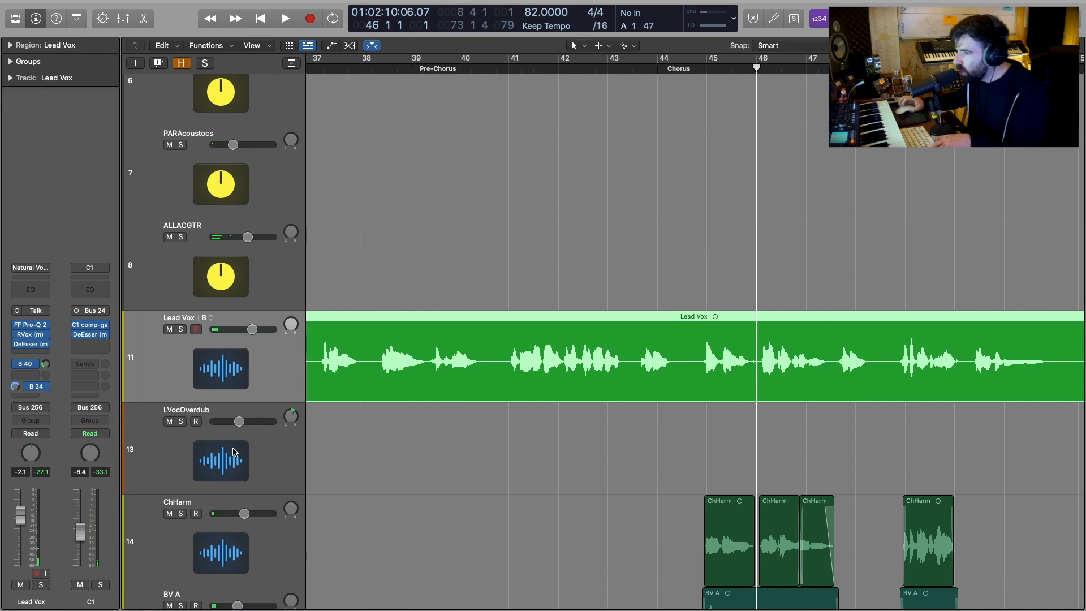
key(space)
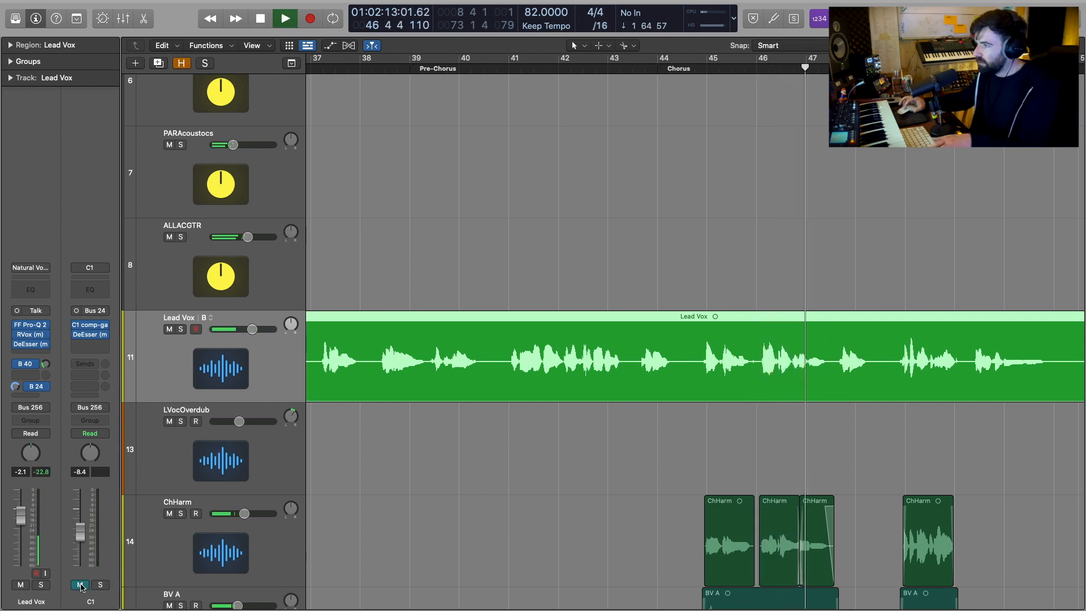
key(space)
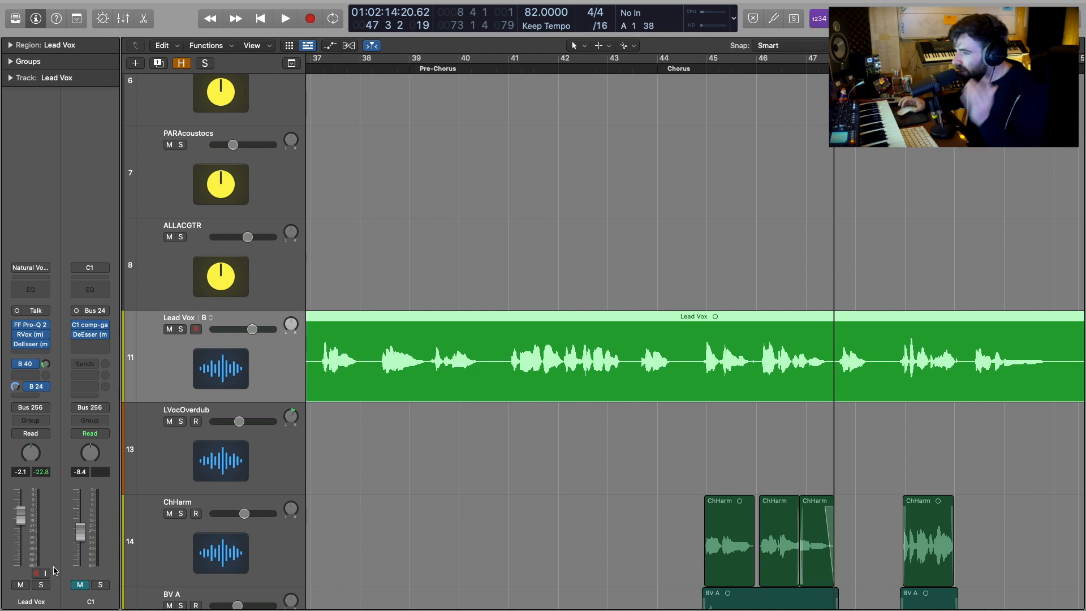
click(79, 586)
key(space)
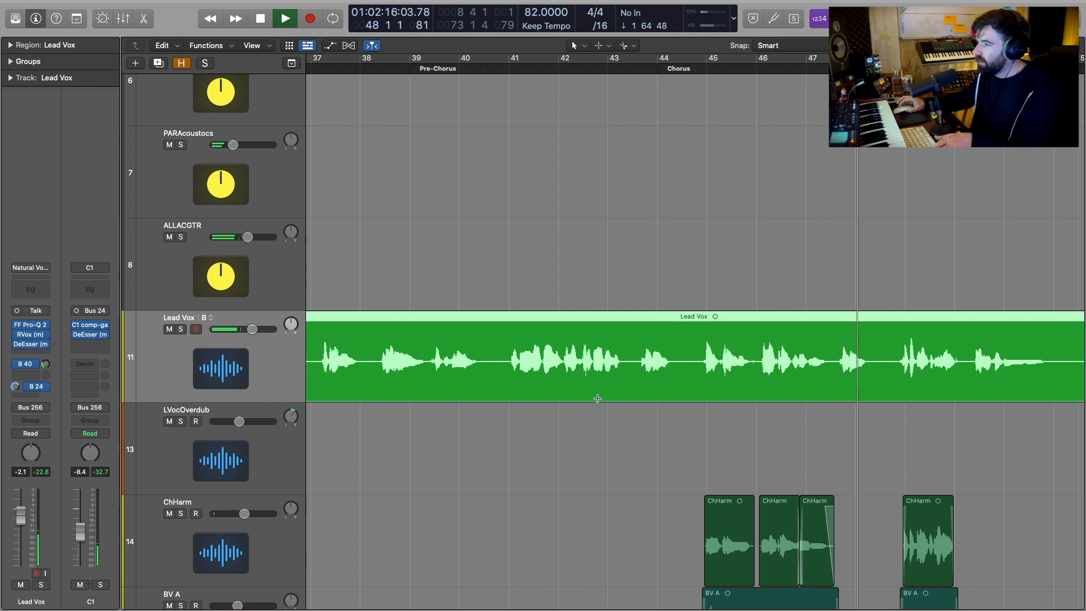
Raise the C1 channel fader to -7.2 dB during Chorus playback and stop just before the Bridge
scroll(596, 399, right, 3)
key(super+Left)
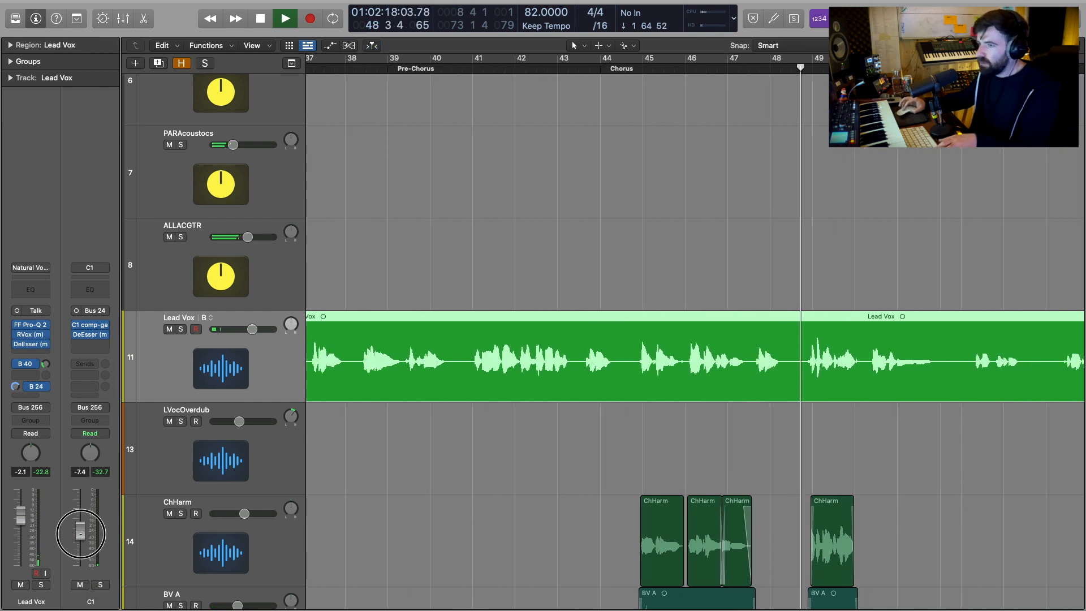
key(super+Left)
scroll(598, 400, left, 3)
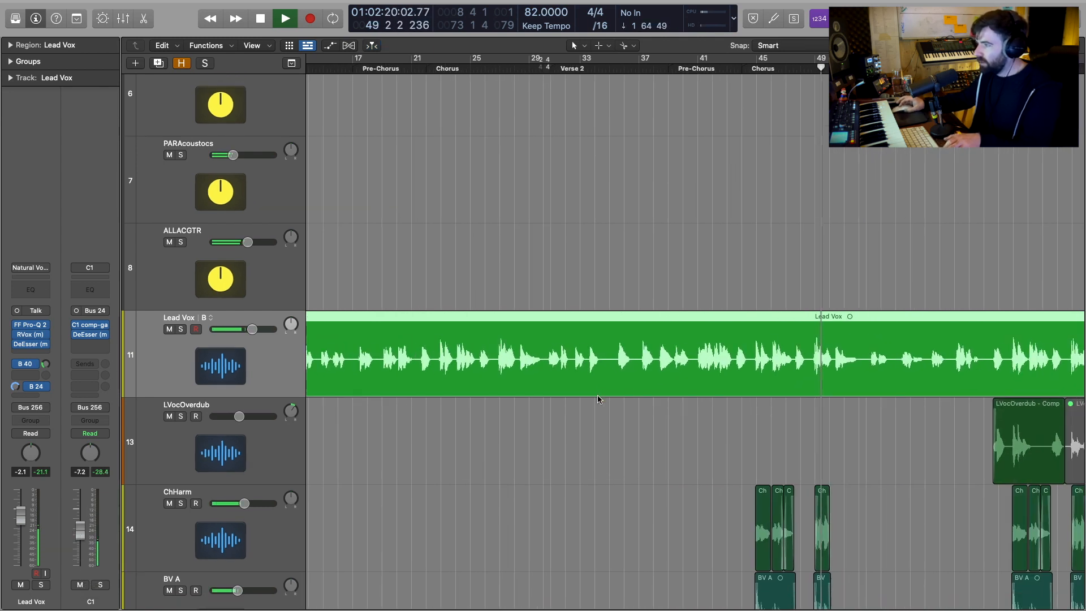
scroll(598, 399, right, 4)
scroll(599, 400, right, 4)
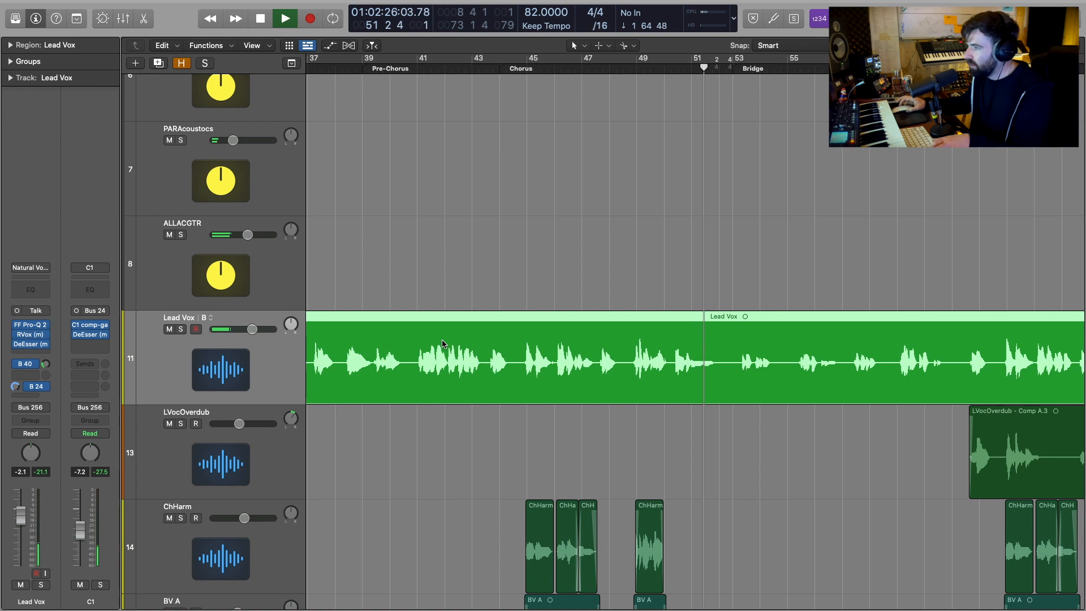
key(space)
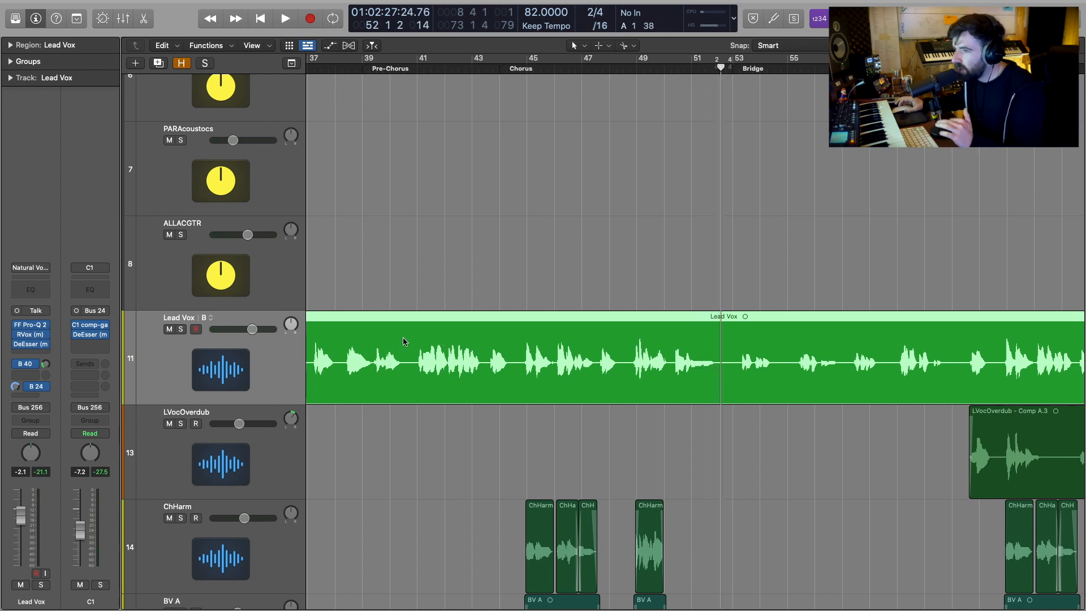
Play from the start of Verse 2 with the Lead Vox inserts and the Bus 40 and Bus 24 sends bypassed
scroll(402, 341, left, 10)
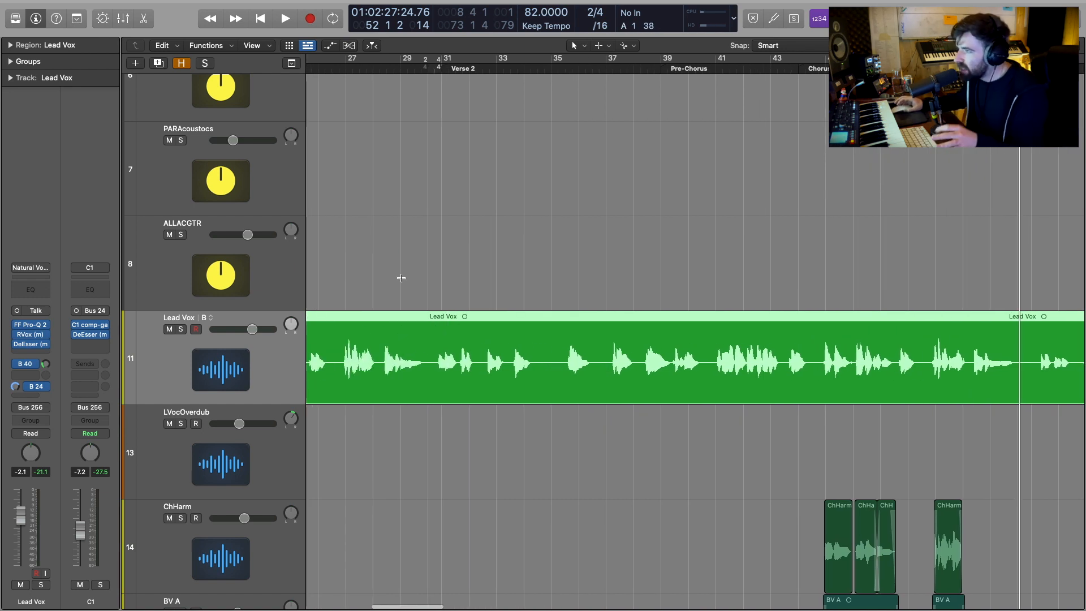
click(440, 71)
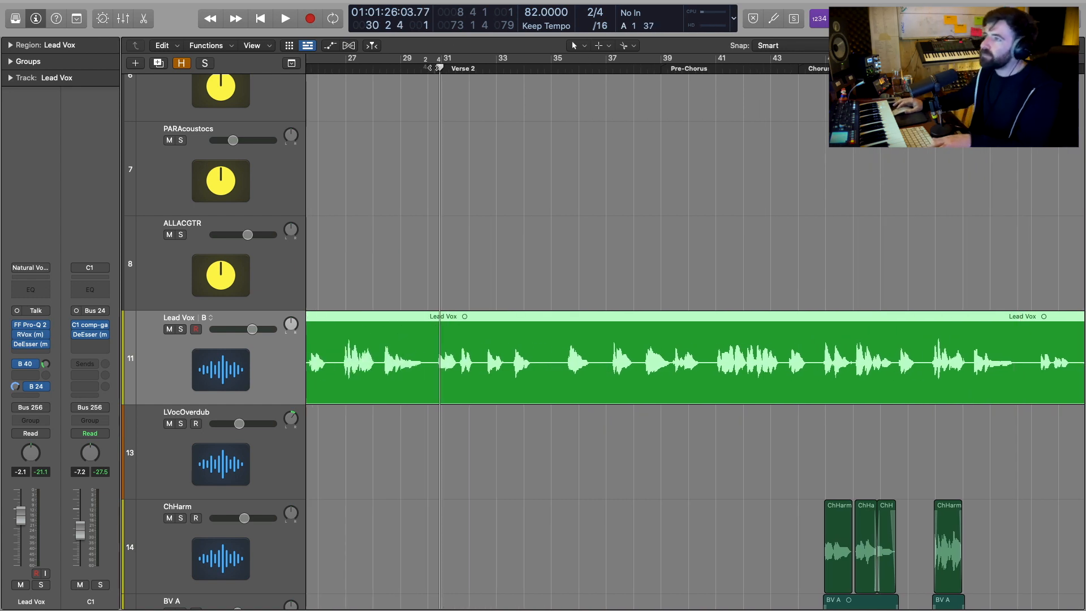
key(space)
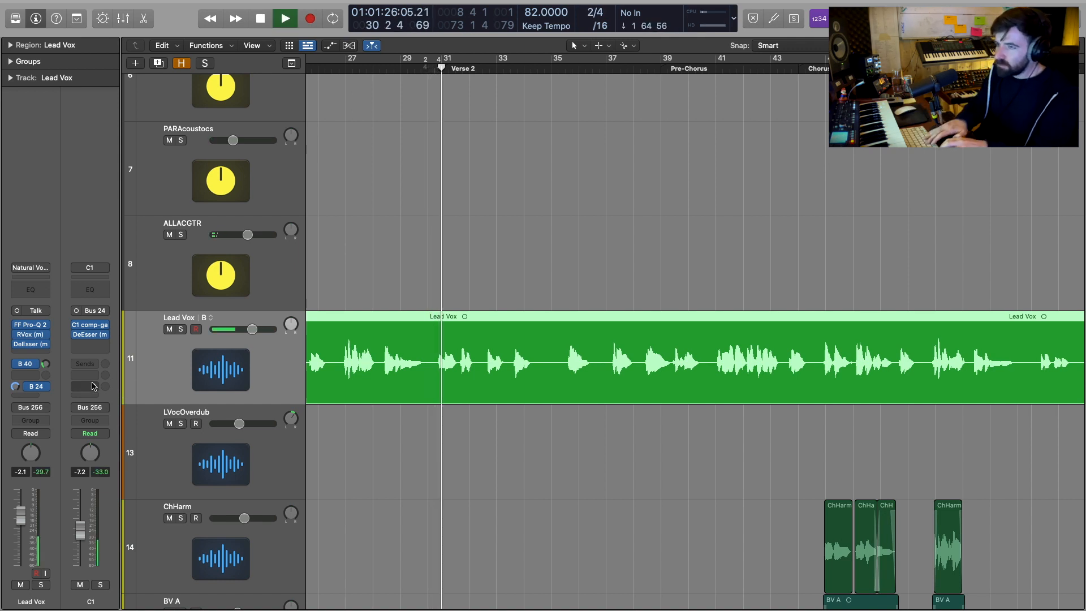
key(super+z)
click(23, 364)
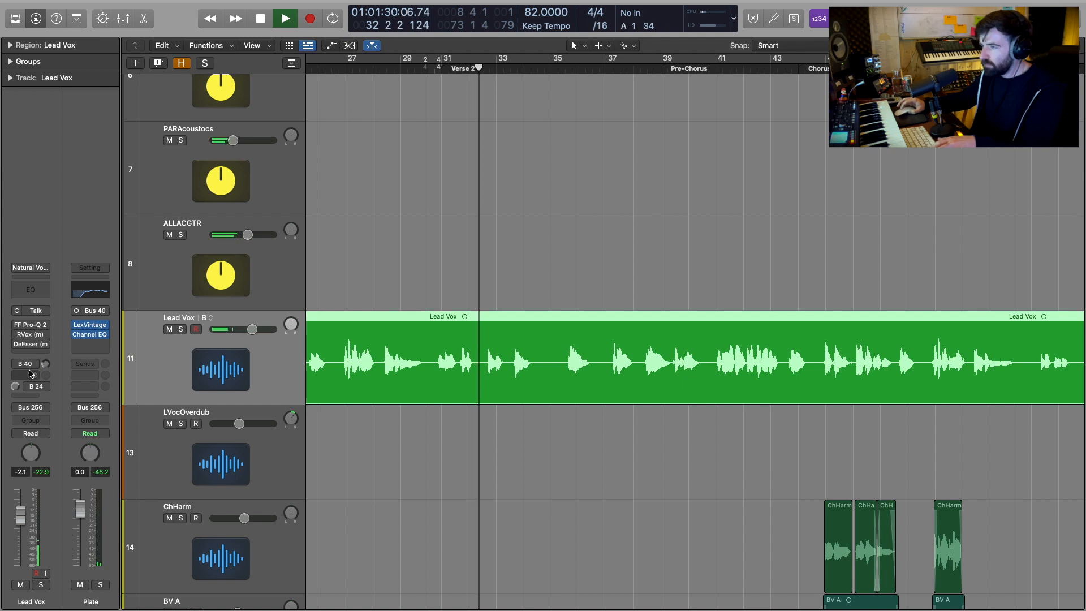
mouse_move(31, 391)
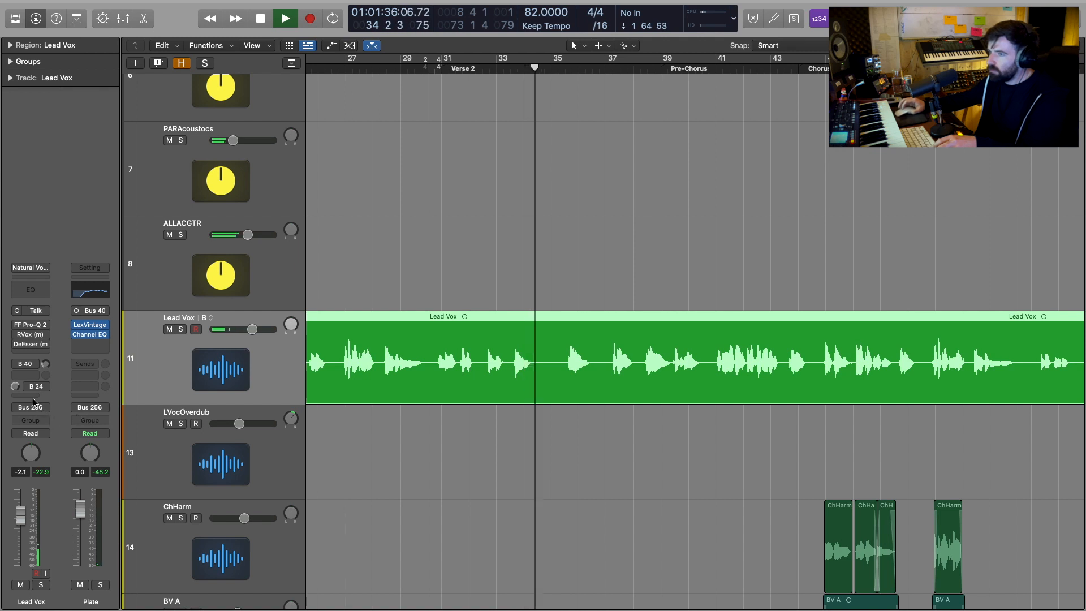
mouse_move(17, 328)
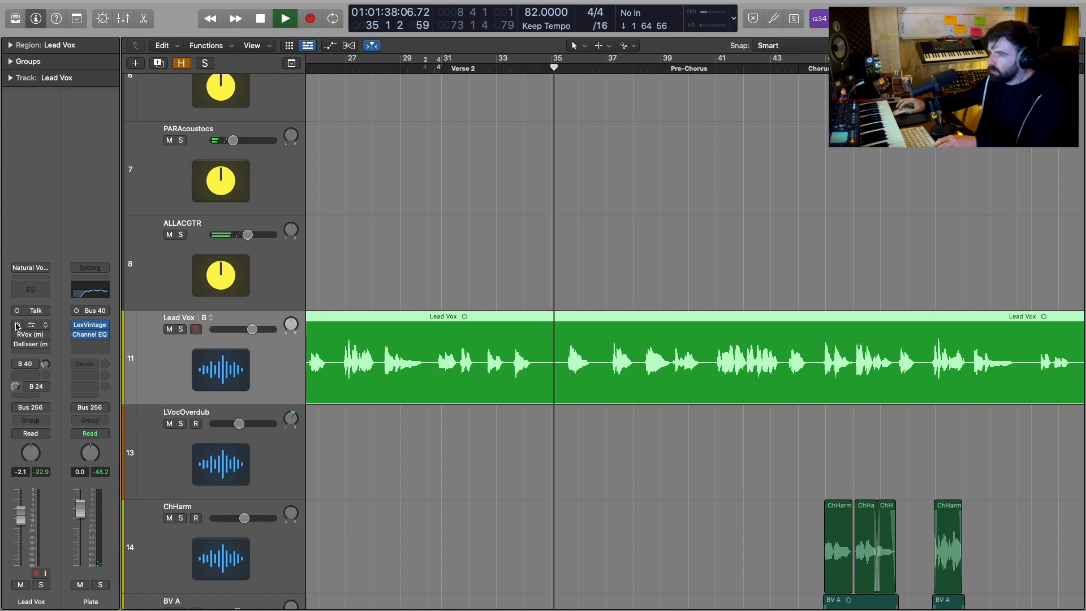
Re-enable FF Pro-Q 2, RVox, DeEsser and the Bus 40 and Bus 24 sends on Lead Vox one by one during playback
click(17, 324)
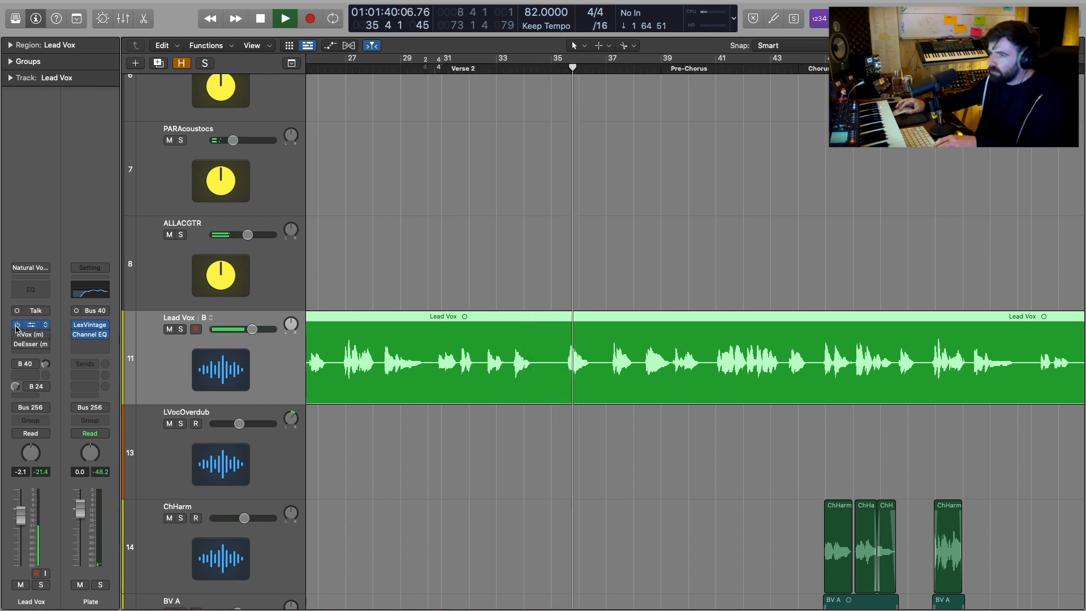
click(17, 334)
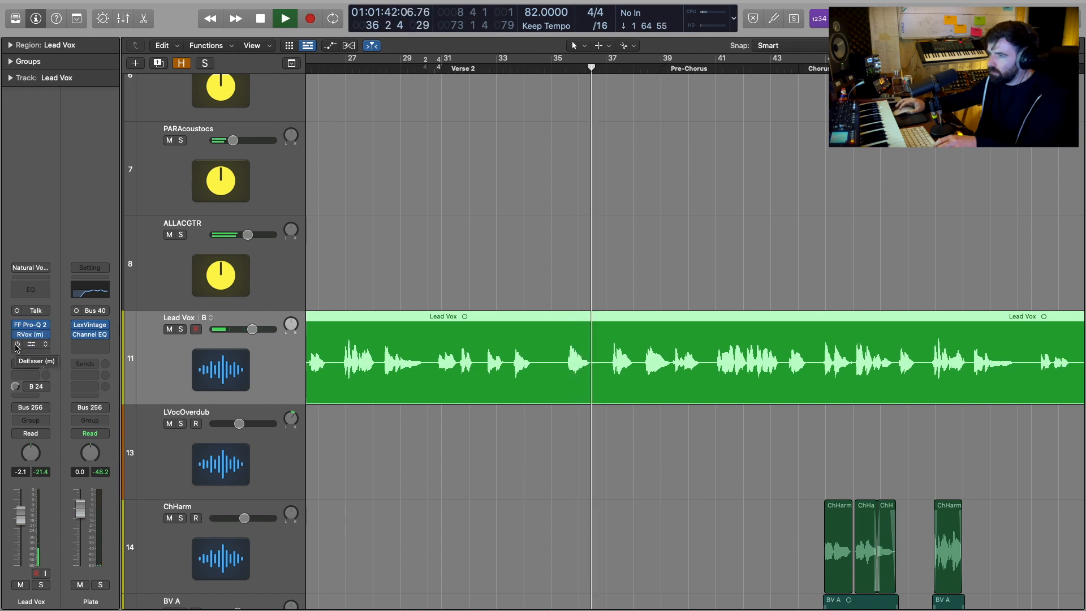
click(16, 344)
click(17, 364)
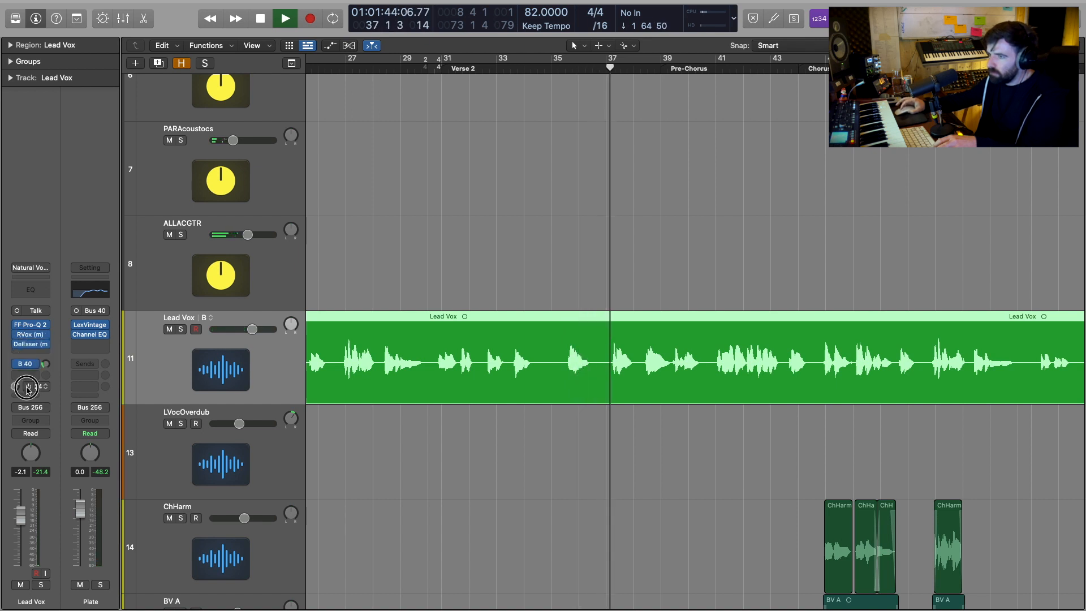
click(27, 386)
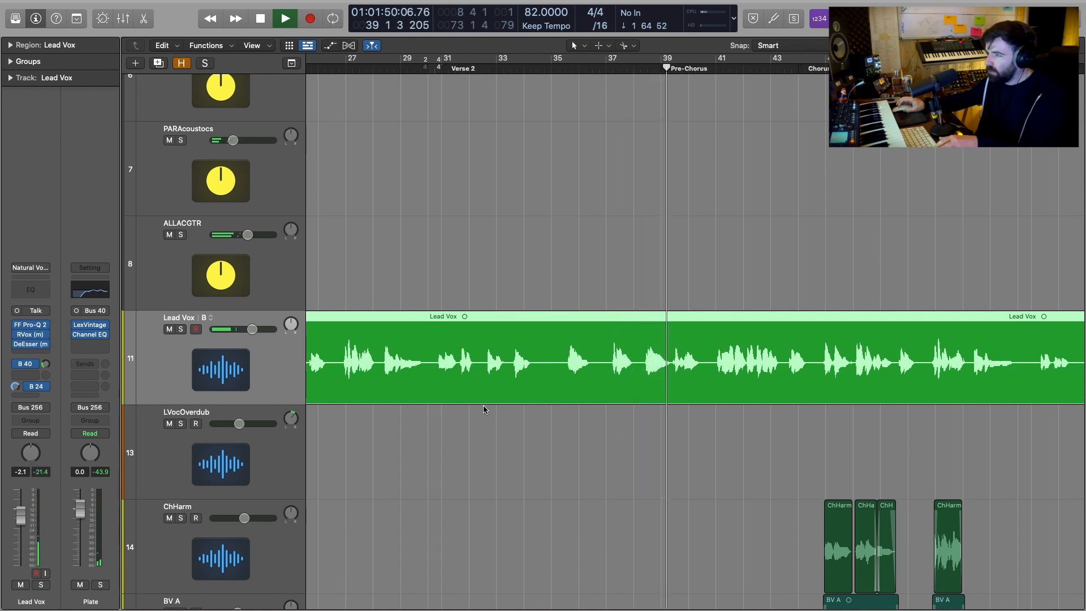
Compare the Chorus with the Lead Vox inserts and sends bypassed and re-enabled, and stop playback before the Bridge
scroll(502, 393, right, 5)
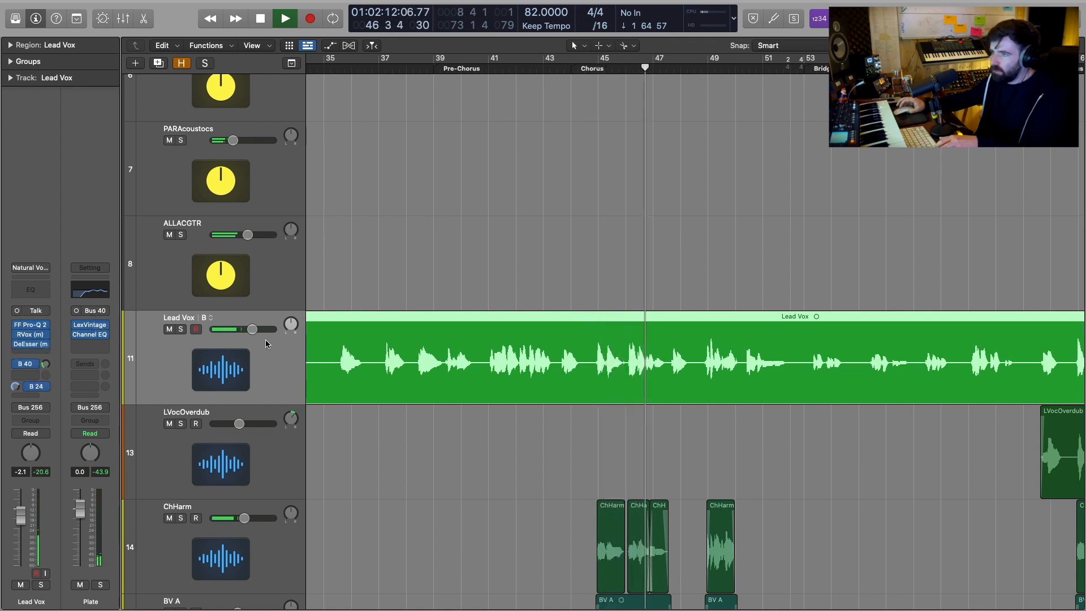
click(251, 330)
click(251, 331)
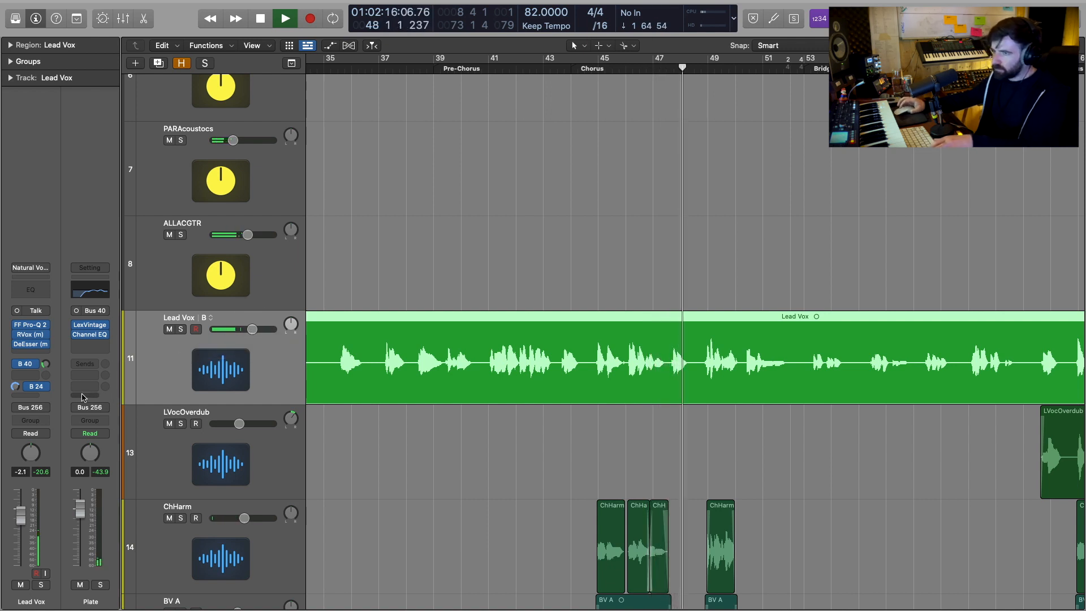
drag(17, 325, 29, 389)
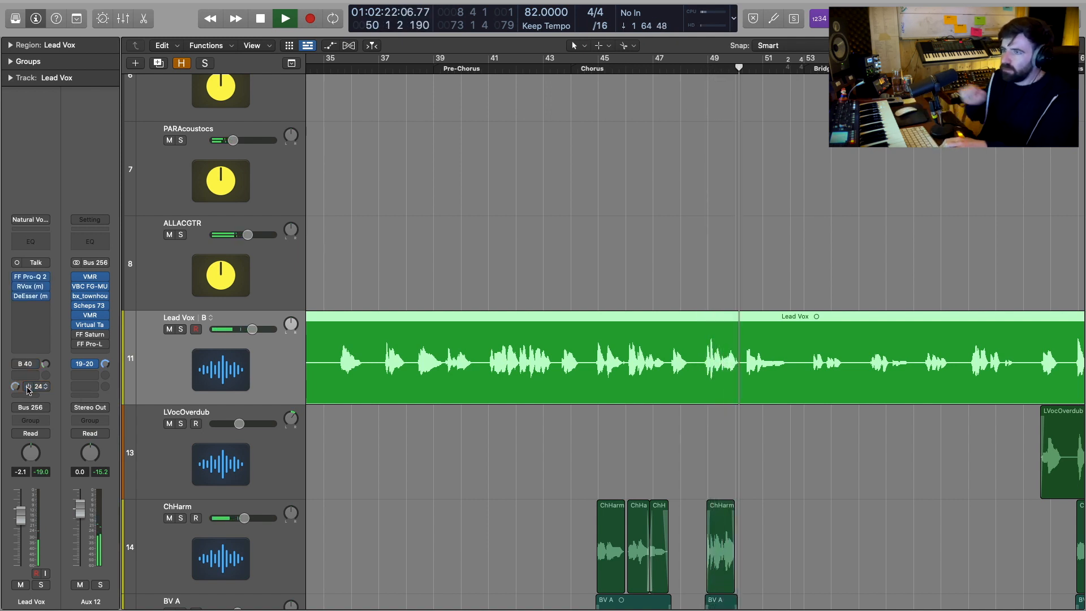
drag(26, 389, 20, 366)
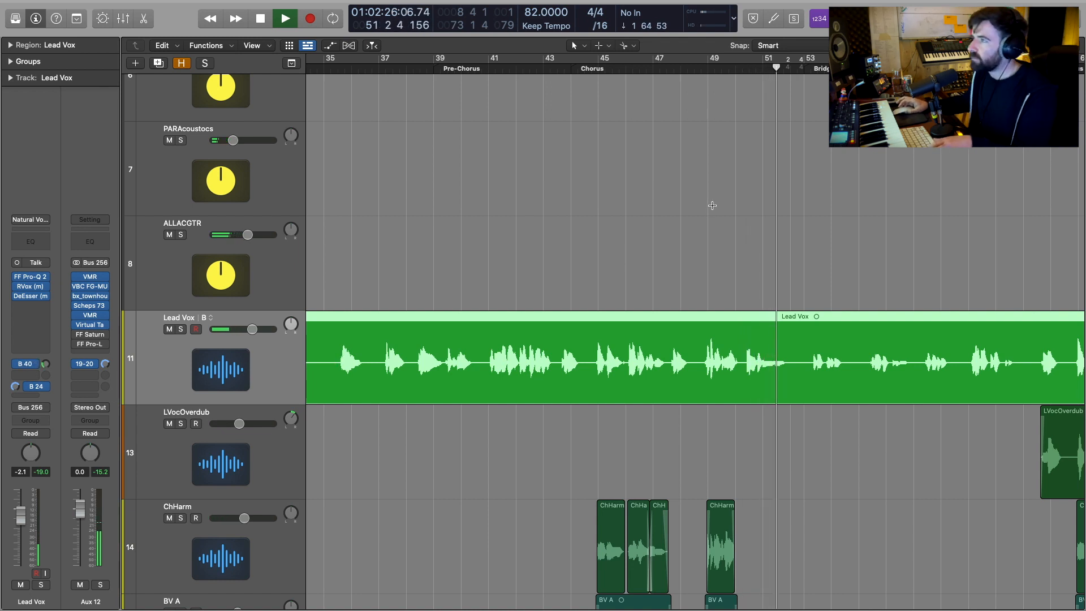
key(space)
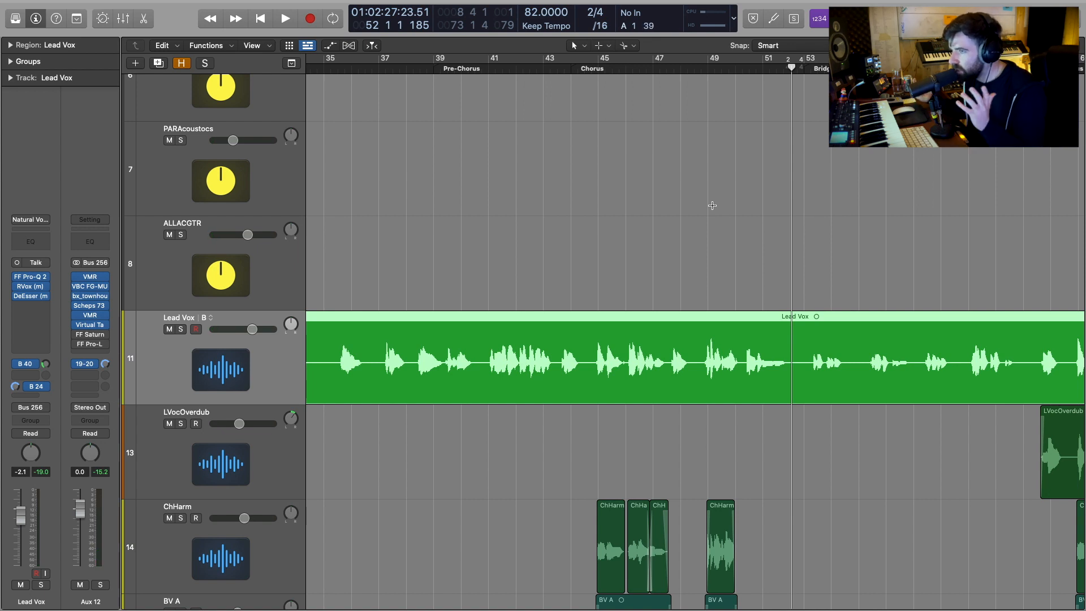
Review the settings of RVox and FF Pro-Q 2 on Lead Vox and the C1 comp-gate and DeEsser on the C1 channel
click(262, 361)
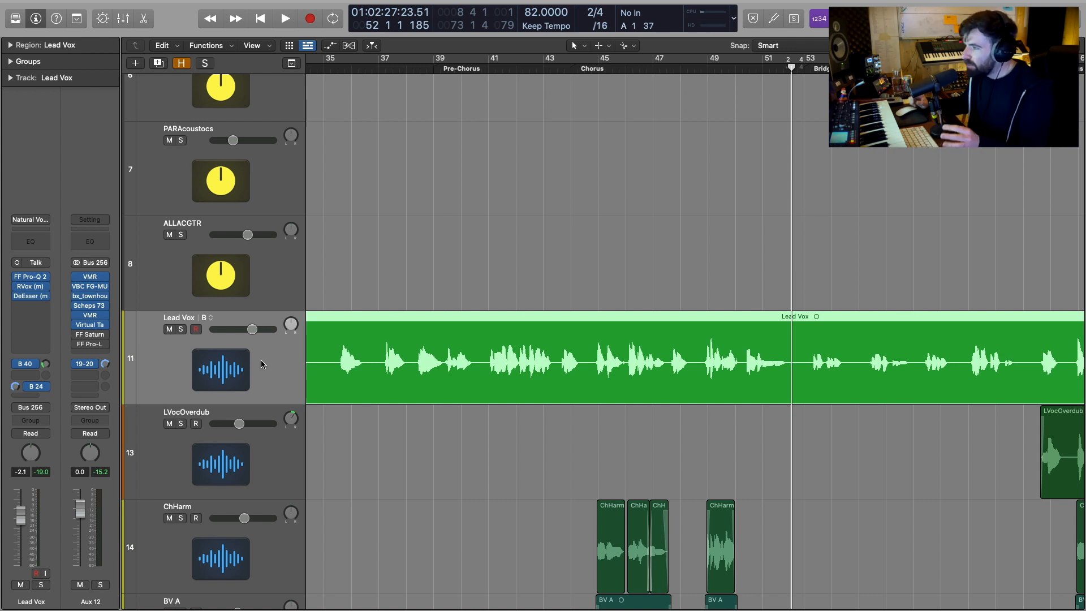
click(16, 388)
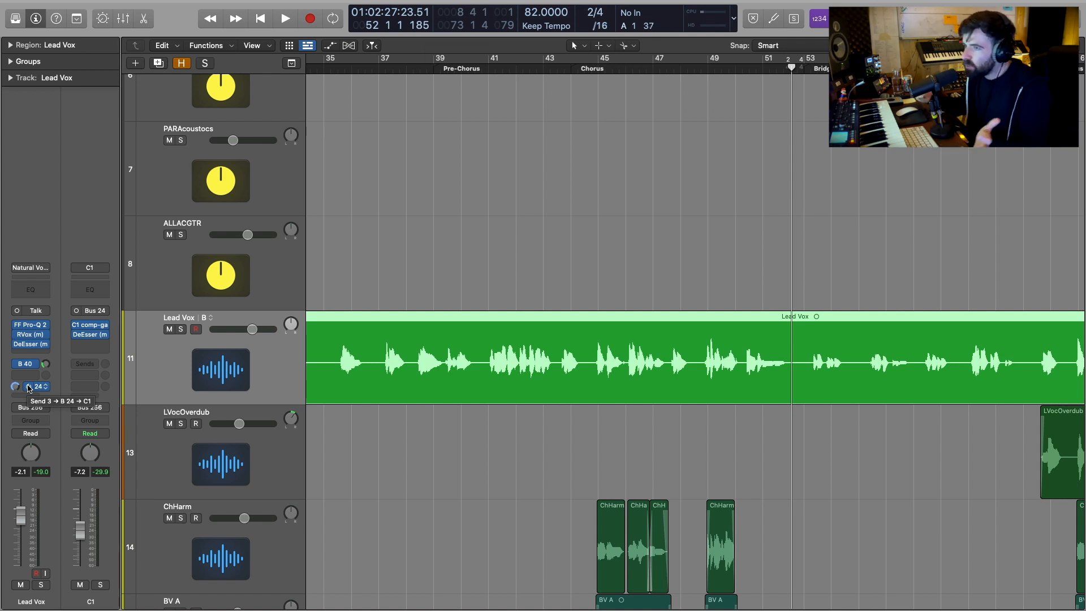
right_click(31, 343)
click(32, 335)
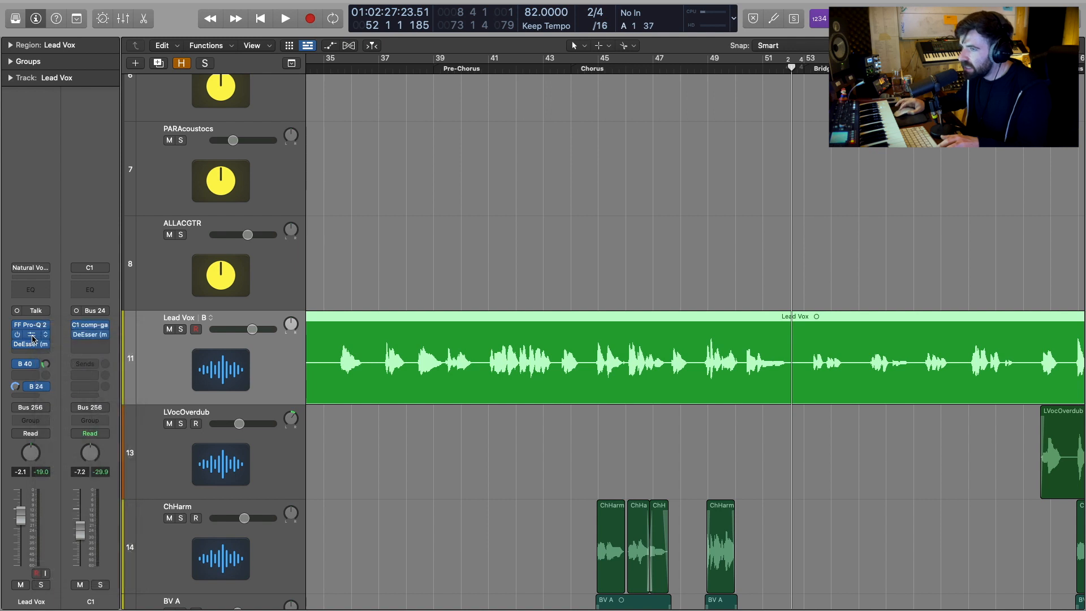
click(32, 335)
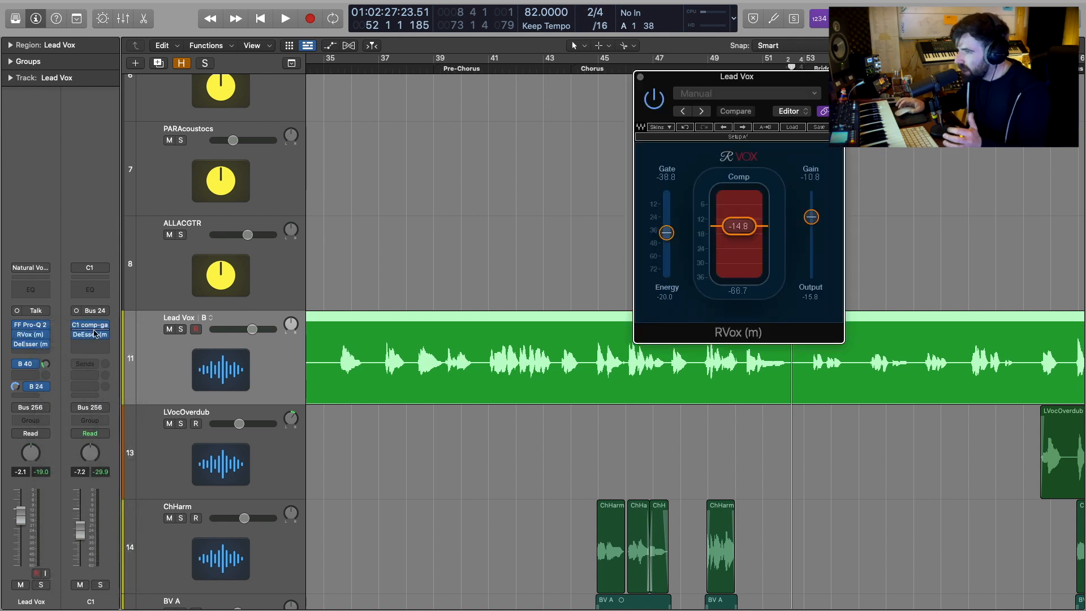
mouse_move(92, 327)
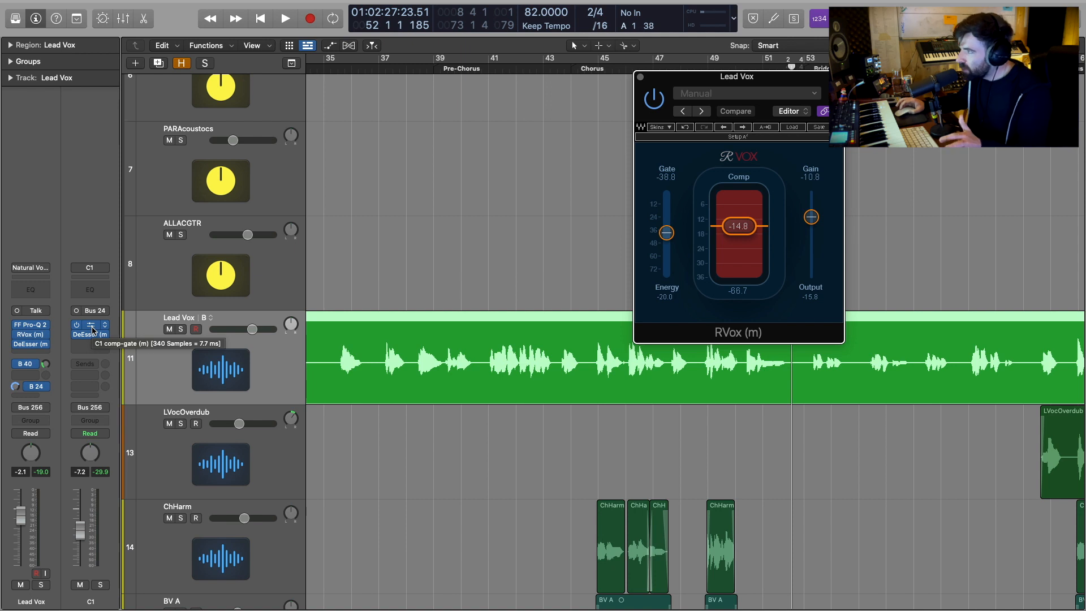
click(92, 328)
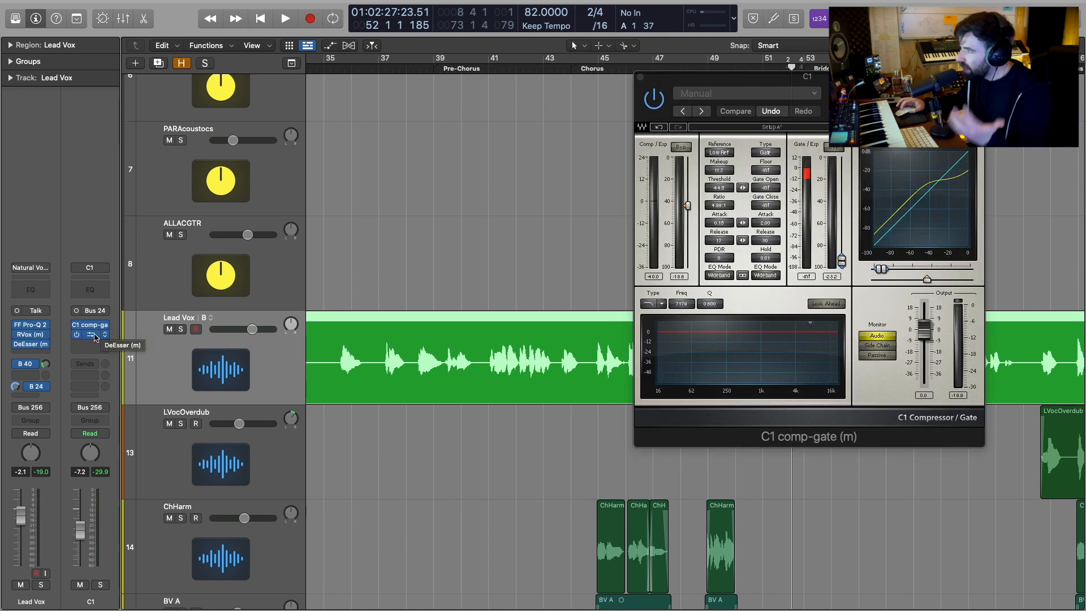
click(95, 337)
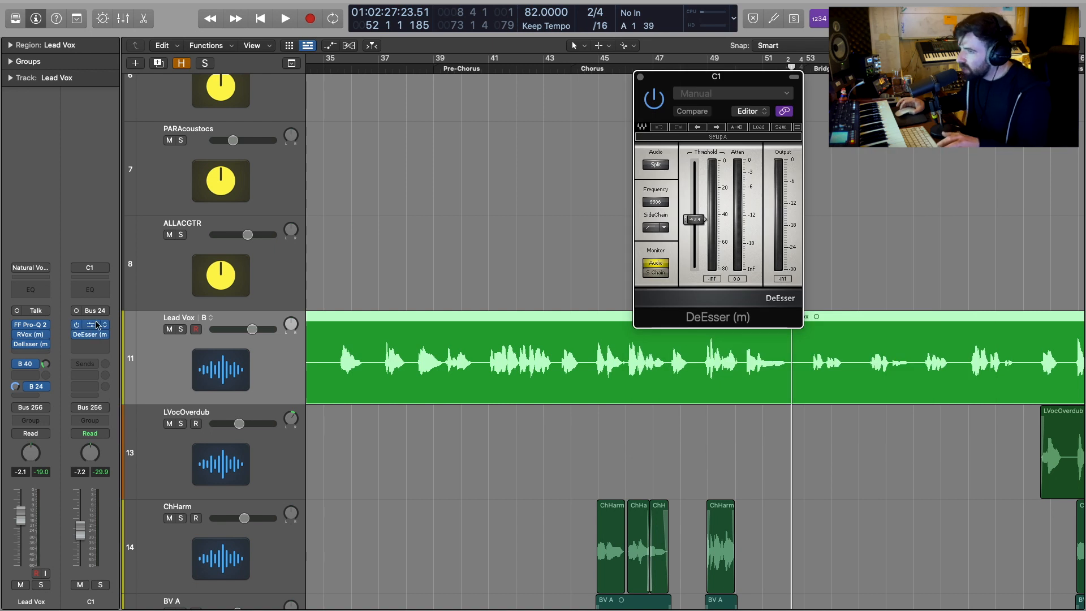
click(30, 324)
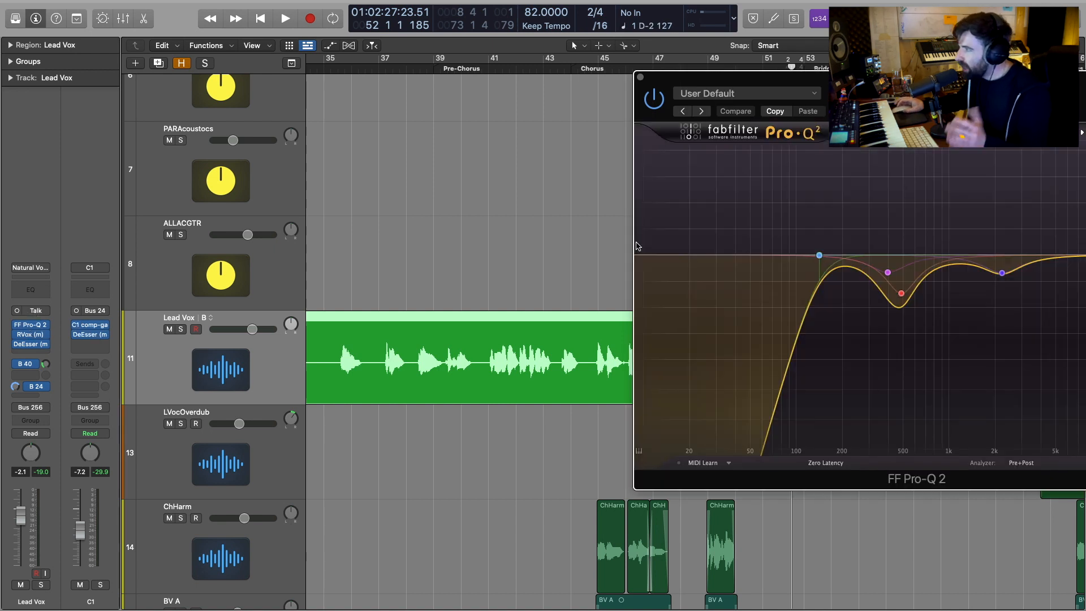
Inspect the vocal chain in order: FF Pro-Q 2, RVox and DeEsser on Lead Vox, plus C1 comp-gate and DeEsser on the C1 channel
drag(651, 75, 325, 72)
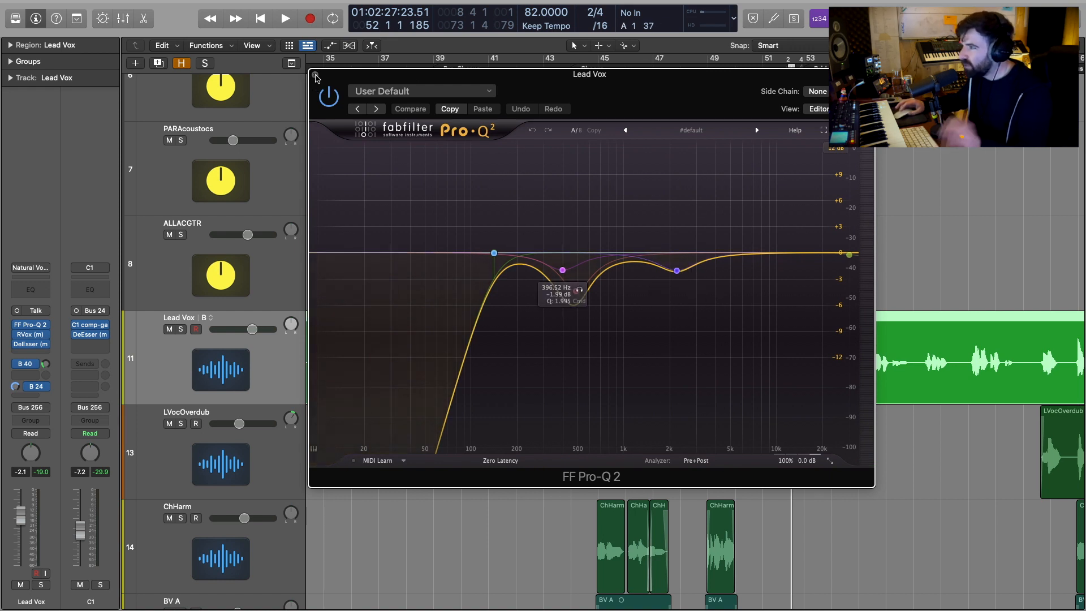
click(315, 74)
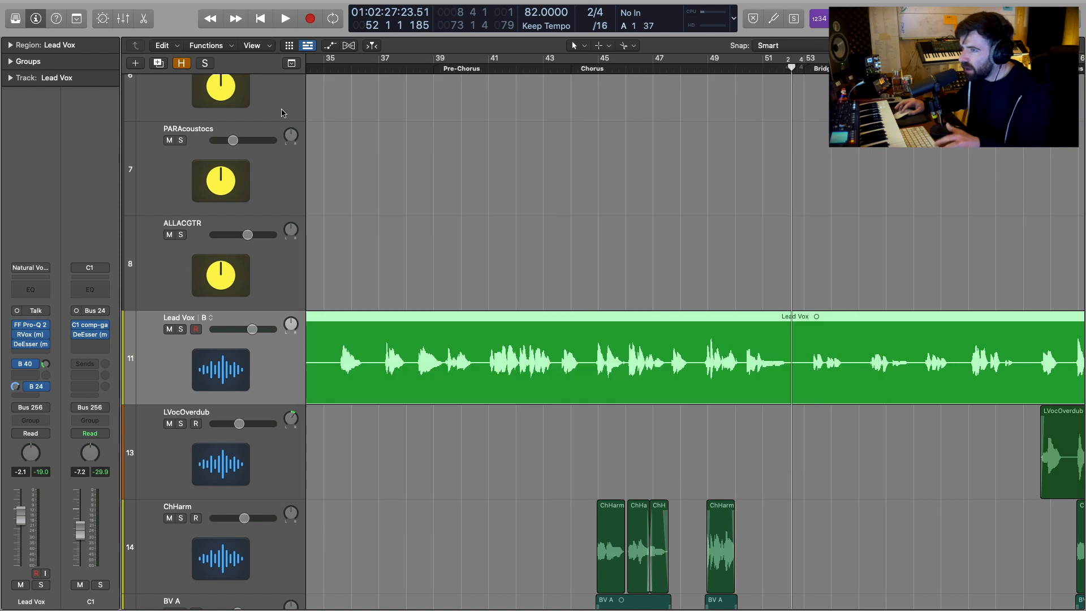
click(32, 334)
drag(798, 74, 681, 58)
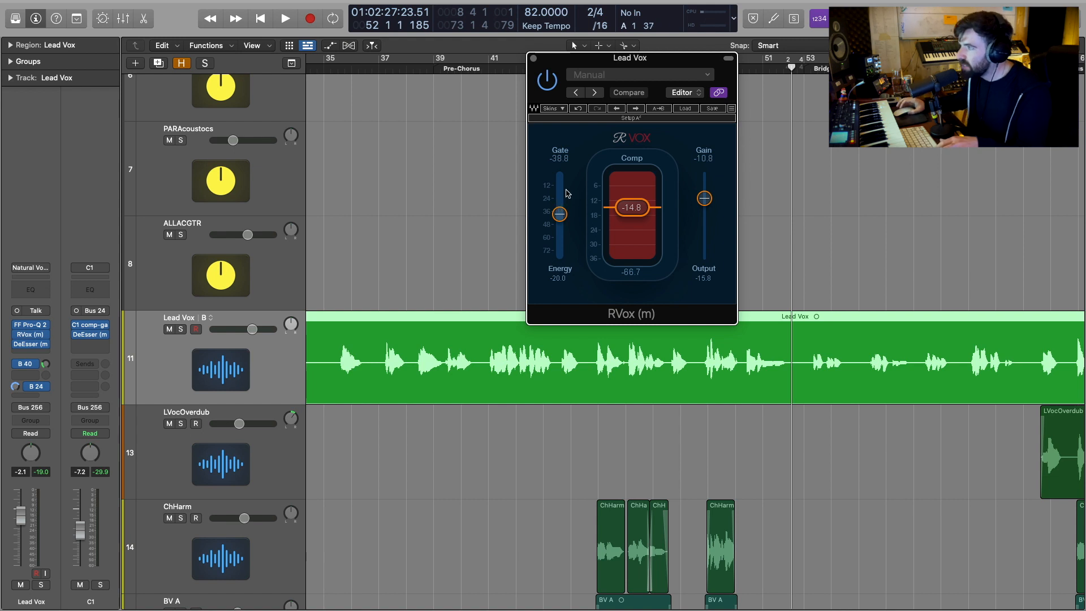
click(35, 347)
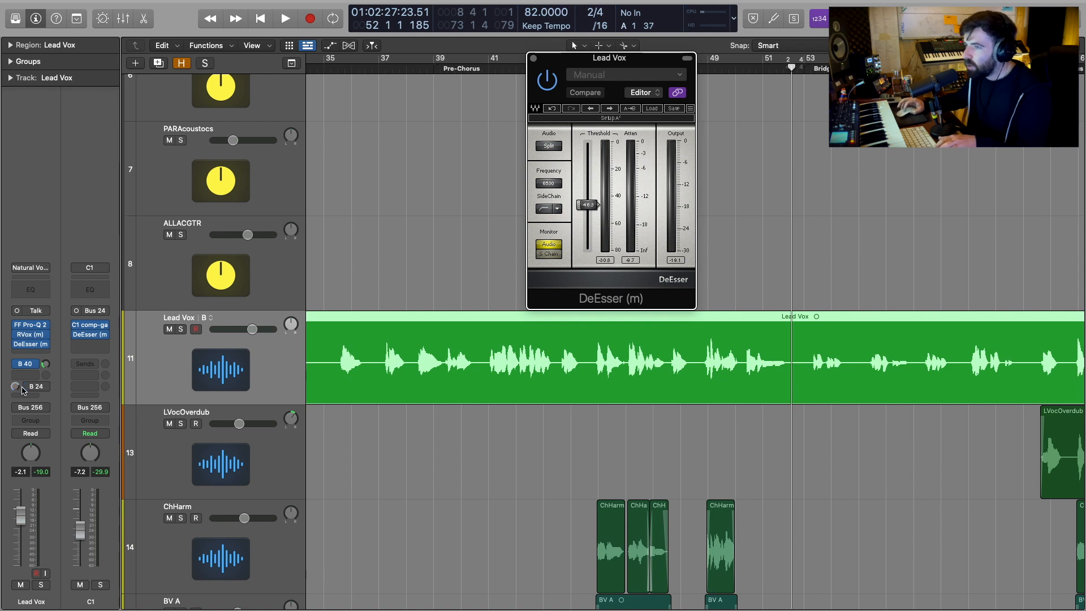
click(89, 325)
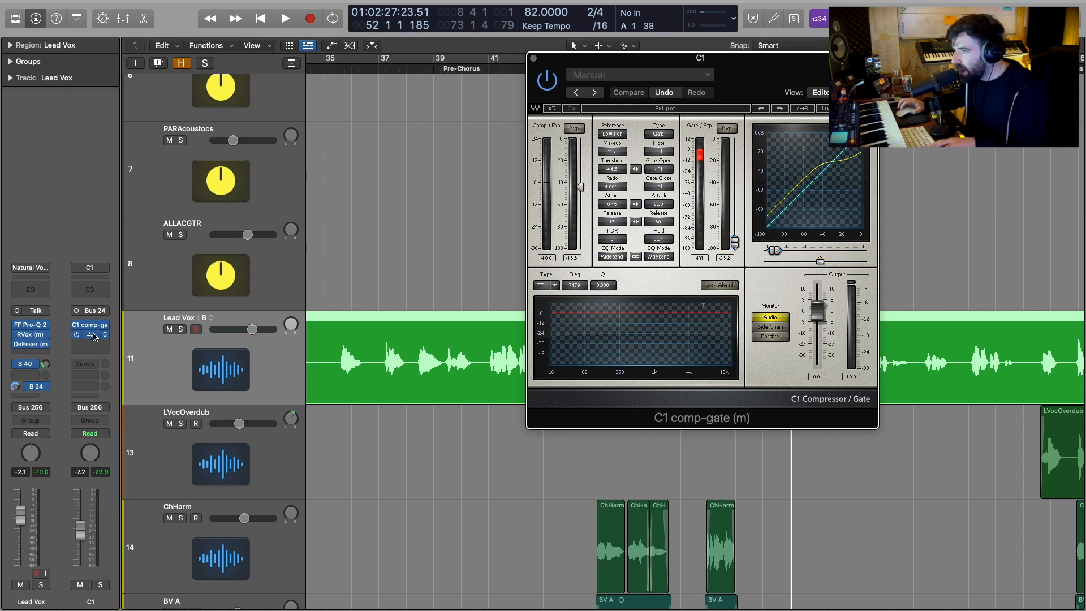
click(90, 335)
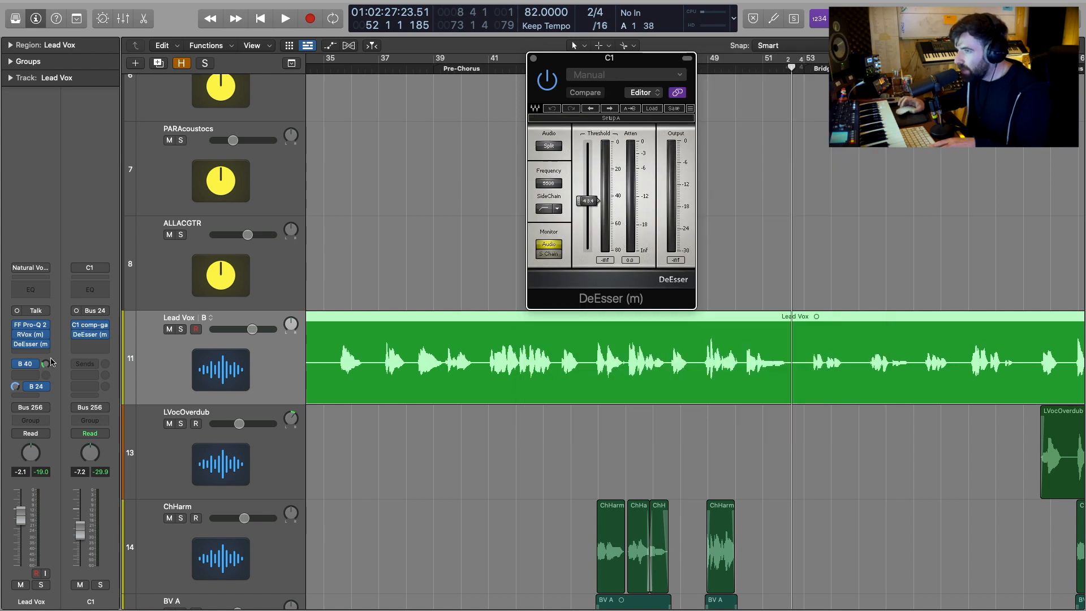